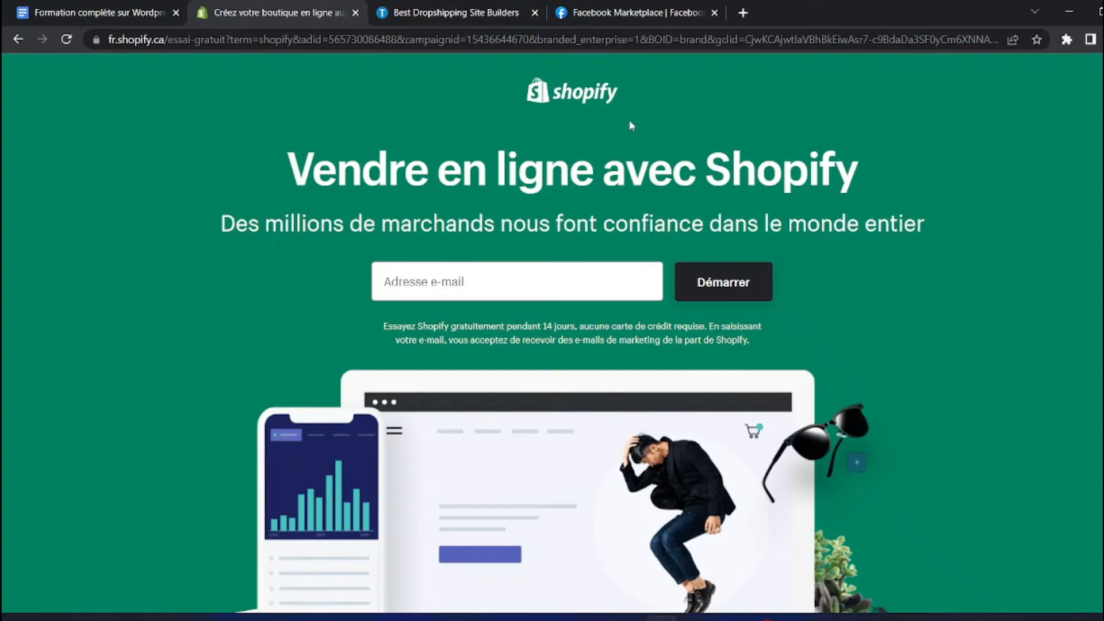
Scroll through the Shopify 'Vendre en ligne avec Shopify' free-trial page
scroll(631, 125, down, 5)
scroll(631, 125, down, 10)
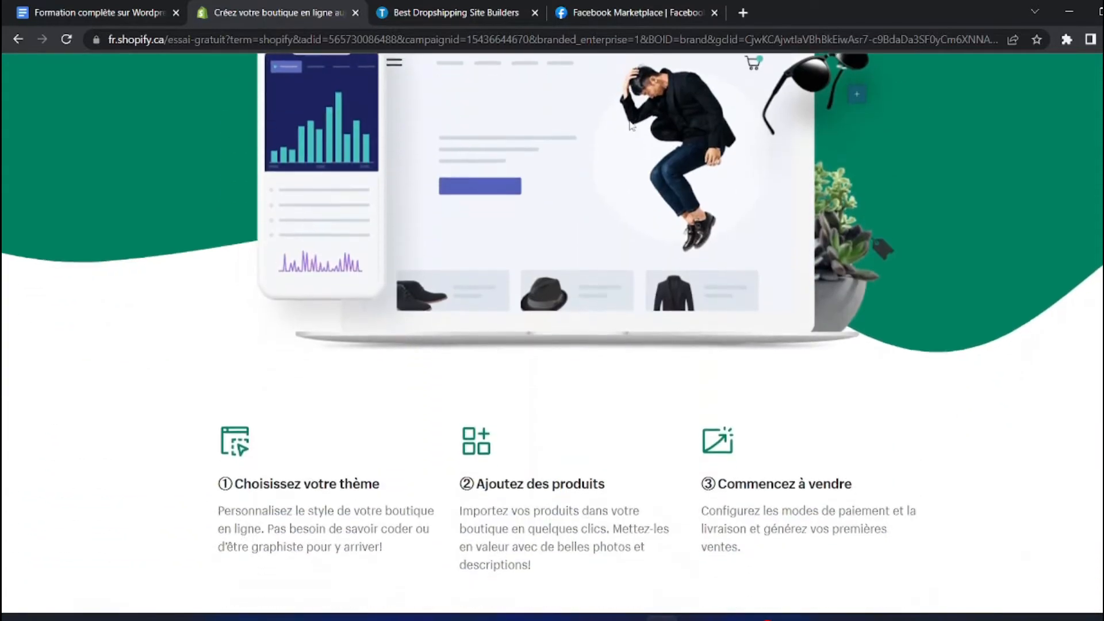
scroll(631, 125, up, 15)
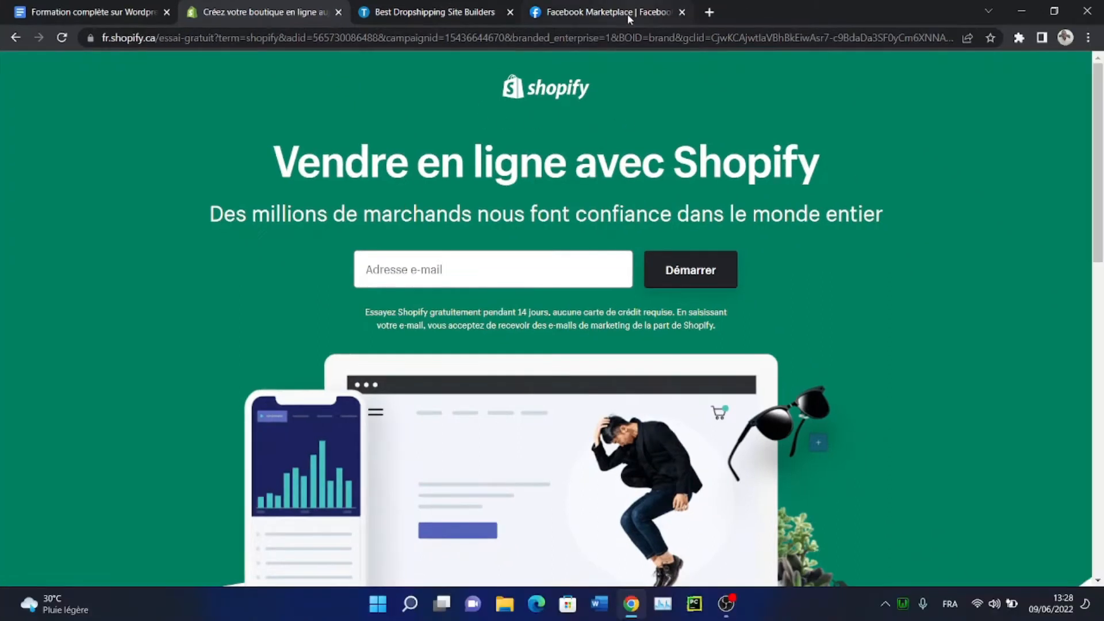
Browse the Facebook Marketplace used-item listings, then return to the Shopify 'Créez votre boutique' tab
click(627, 14)
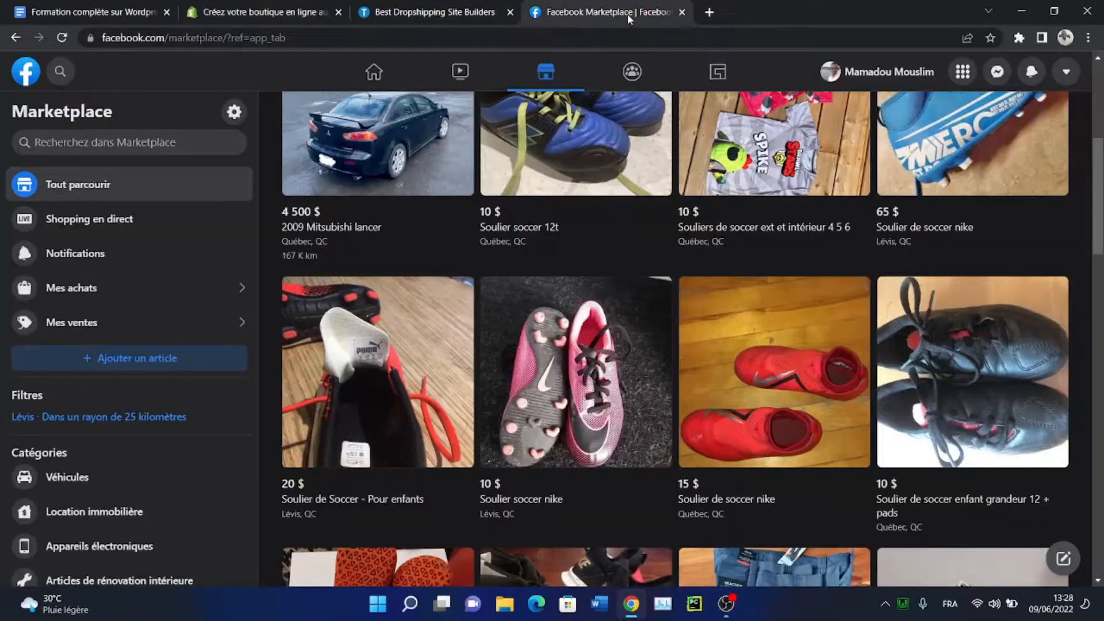
drag(1100, 199, 1101, 325)
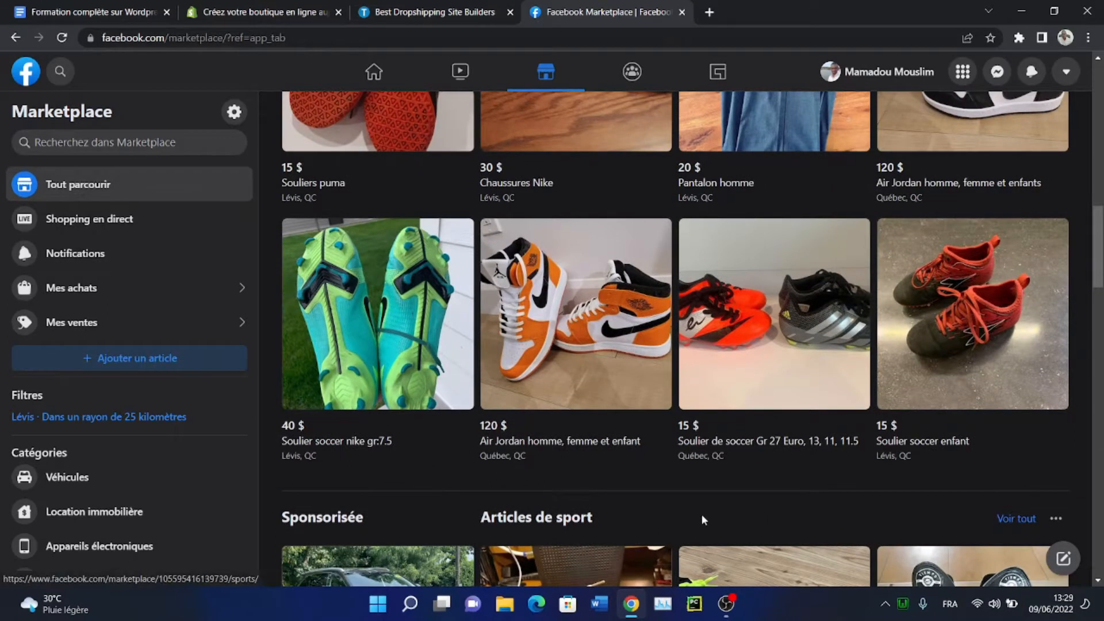
mouse_move(1098, 247)
mouse_down()
mouse_move(1099, 368)
mouse_move(1099, 253)
mouse_up()
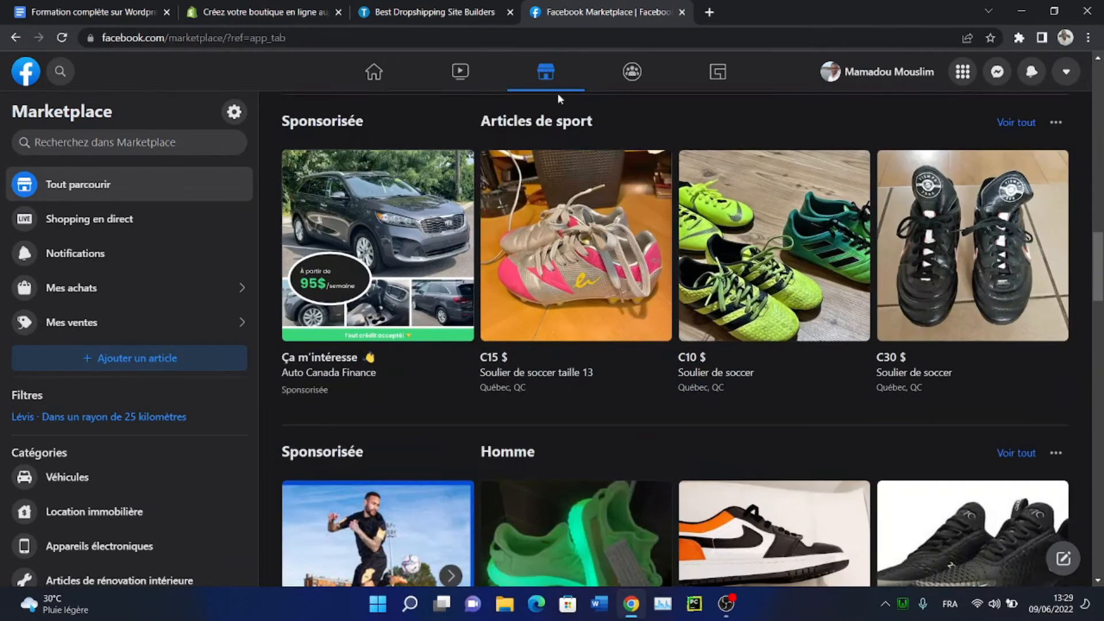
click(225, 12)
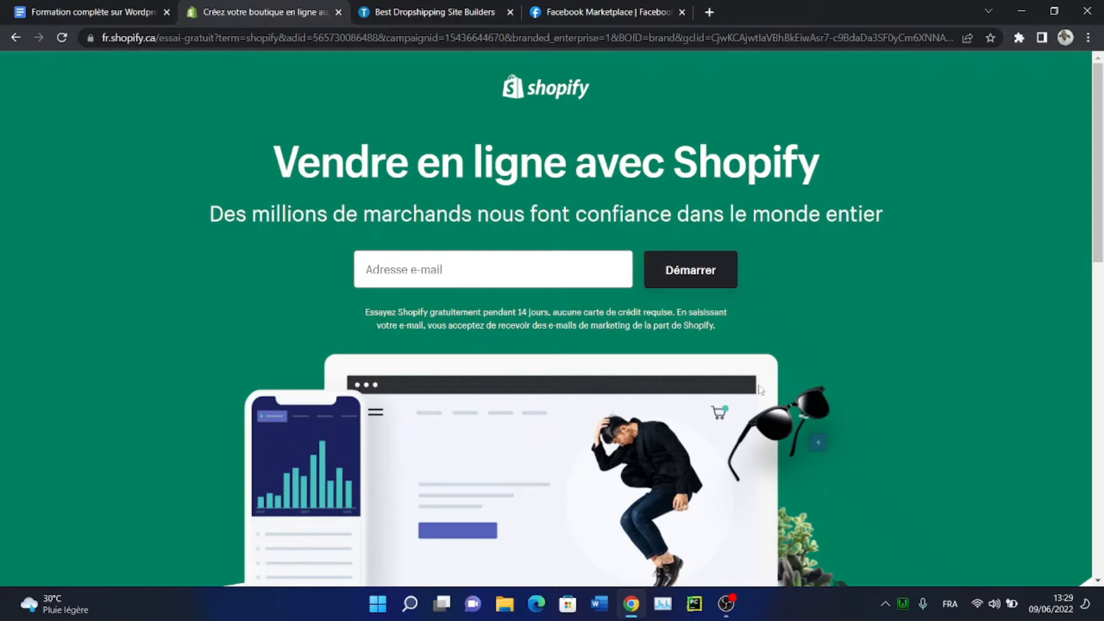
Switch to the 'Best Dropshipping Site Builders' tab with Ctrl+Tab and scroll down
key(ctrl+Tab)
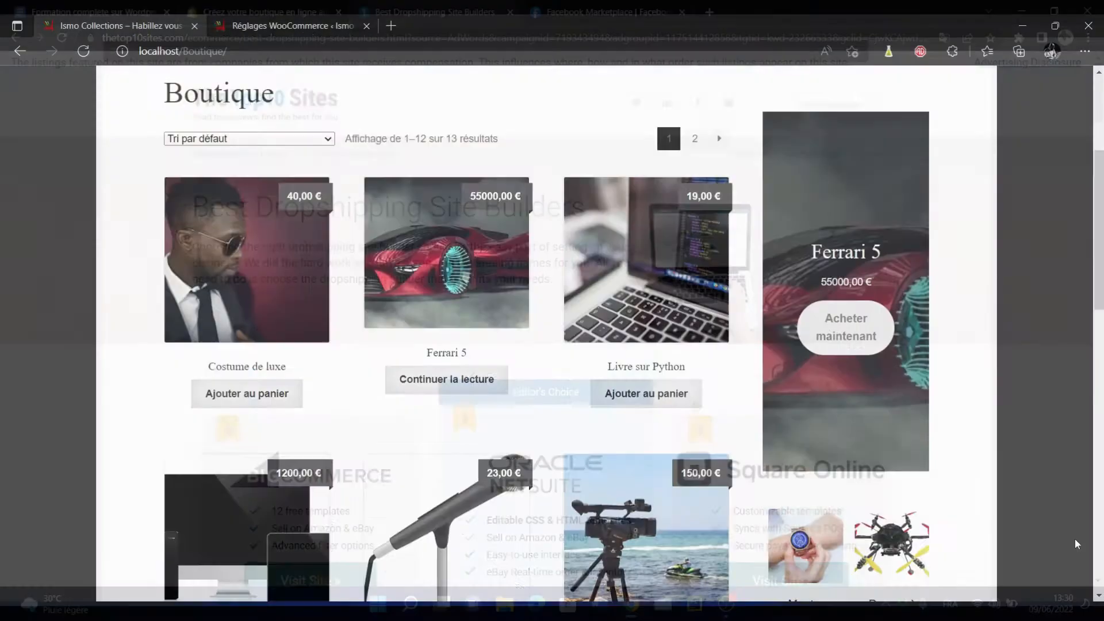
scroll(1078, 544, down, 10)
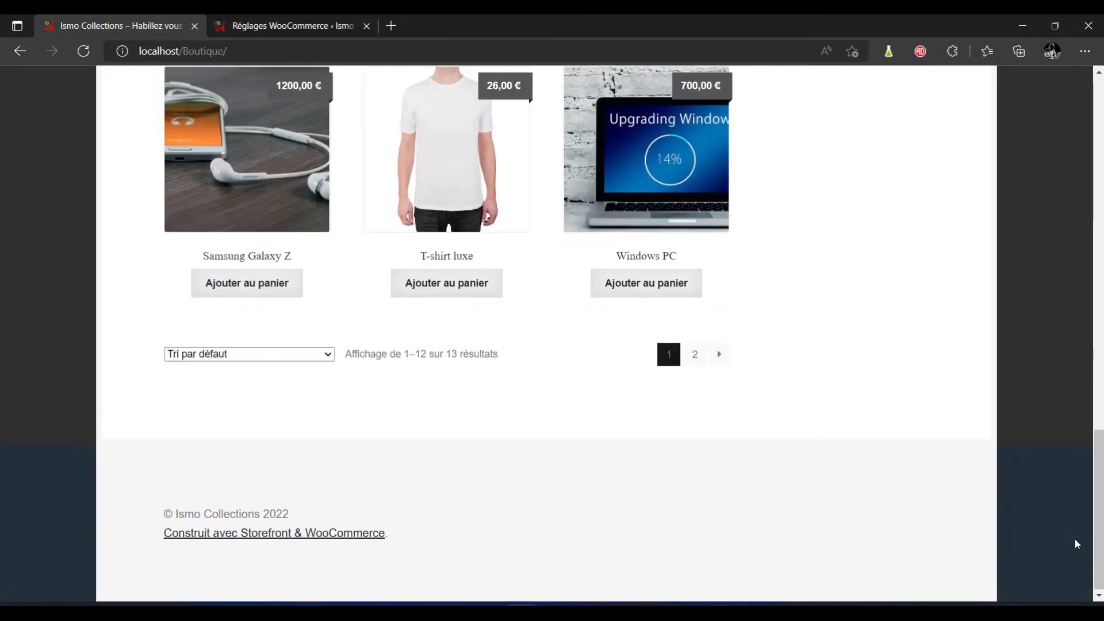
Scroll through the localhost/Boutique shop page listing its 13 products
scroll(1076, 544, up, 10)
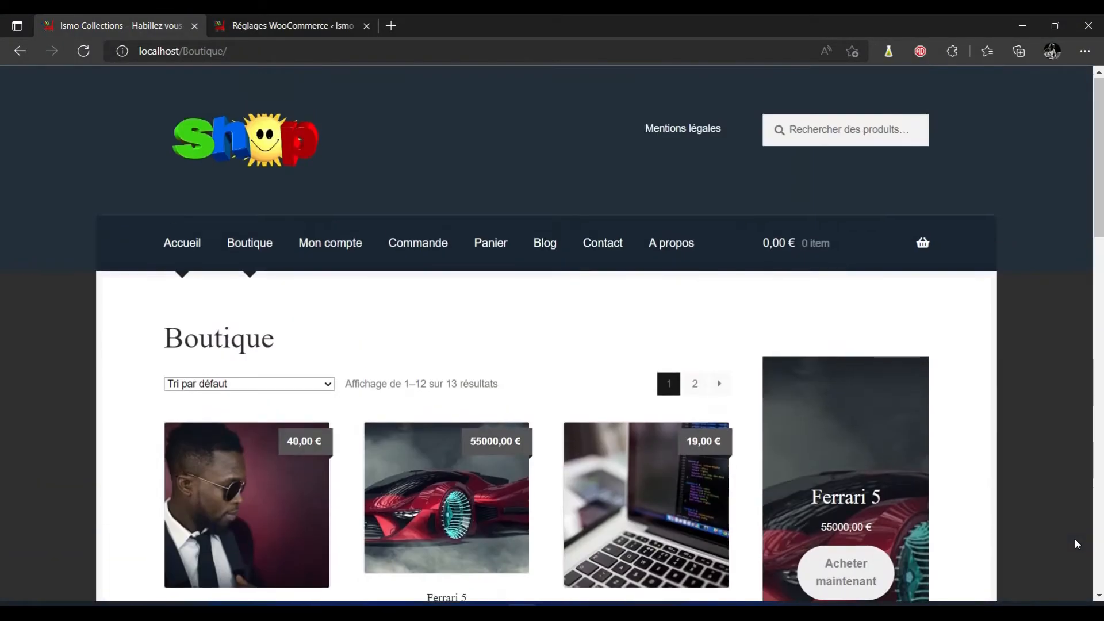
scroll(1076, 540, down, 10)
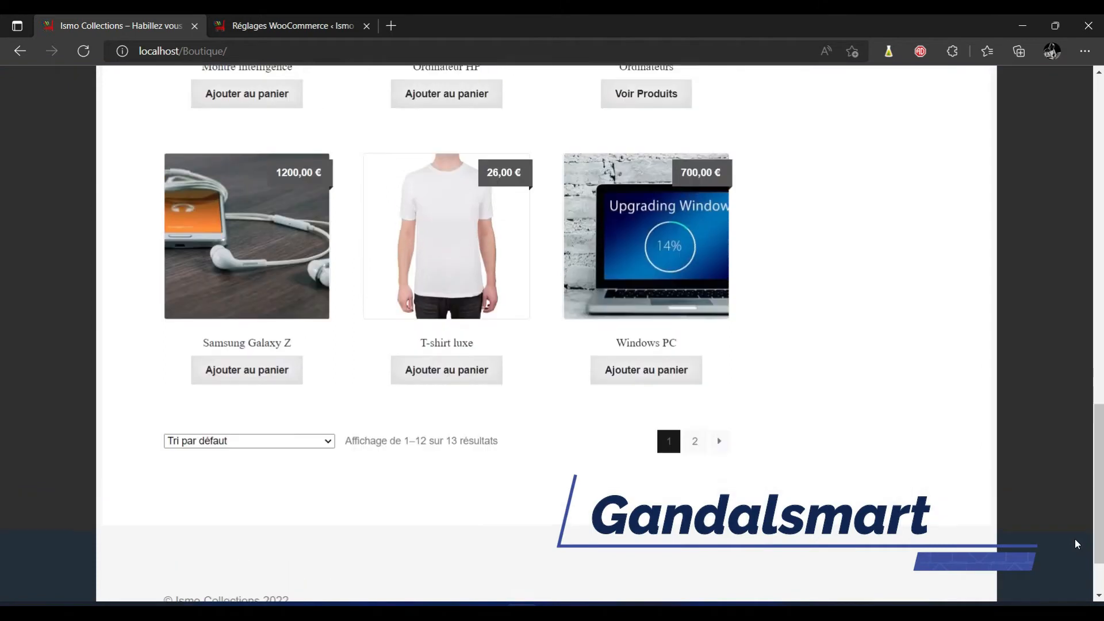
scroll(1075, 544, up, 10)
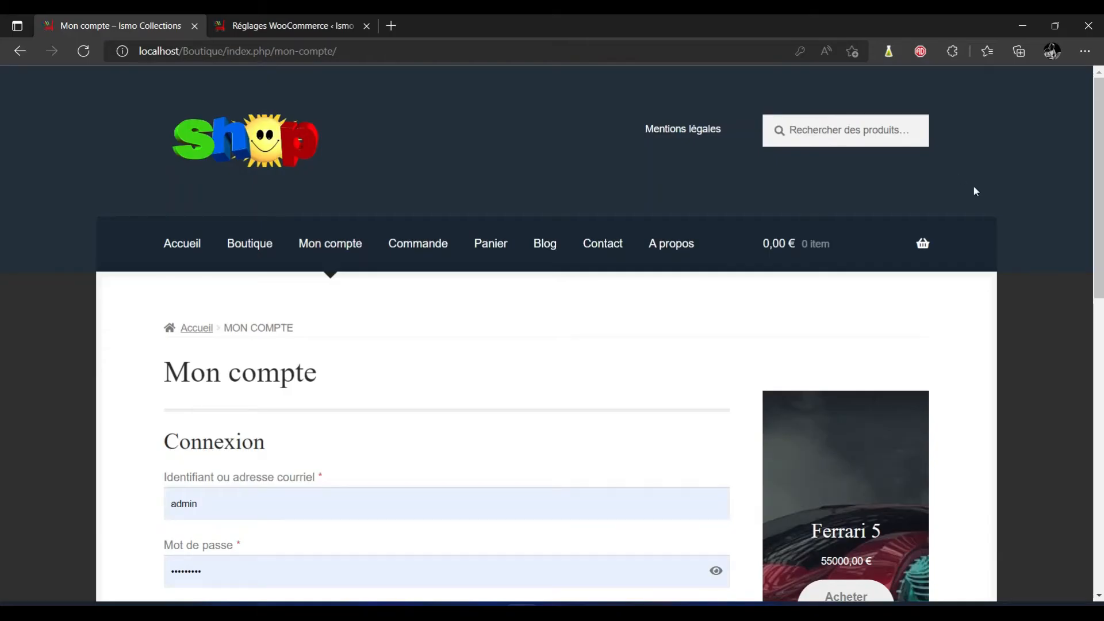
scroll(2, 241, down, 3)
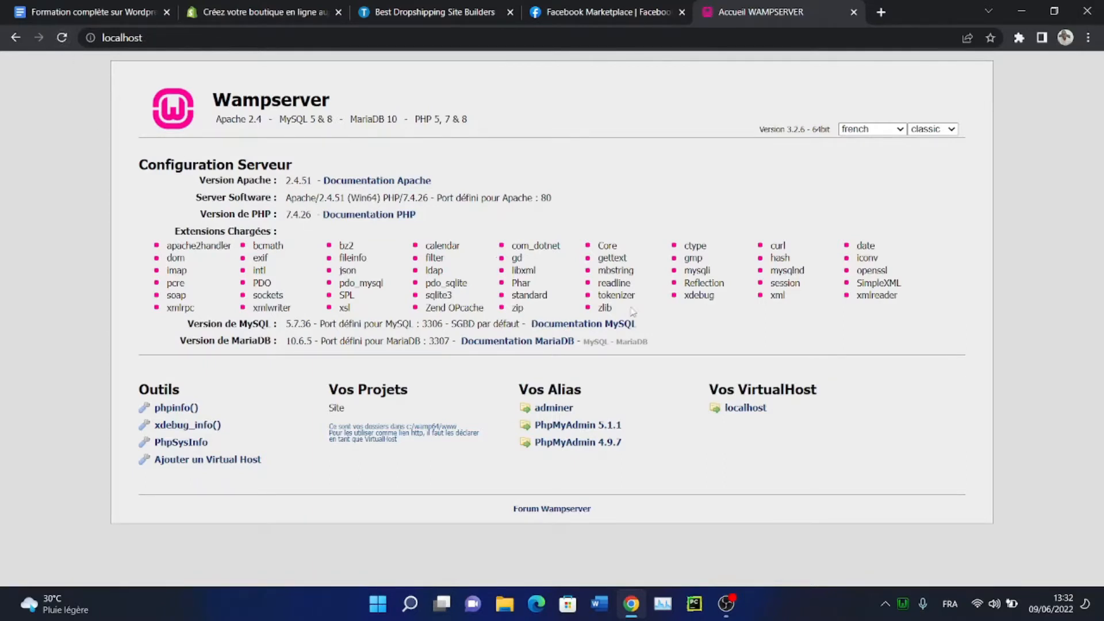
Load localhost/site and scroll the Tuto Ecommerce 'Bonjour tout le monde !' home page
click(210, 38)
click(210, 38)
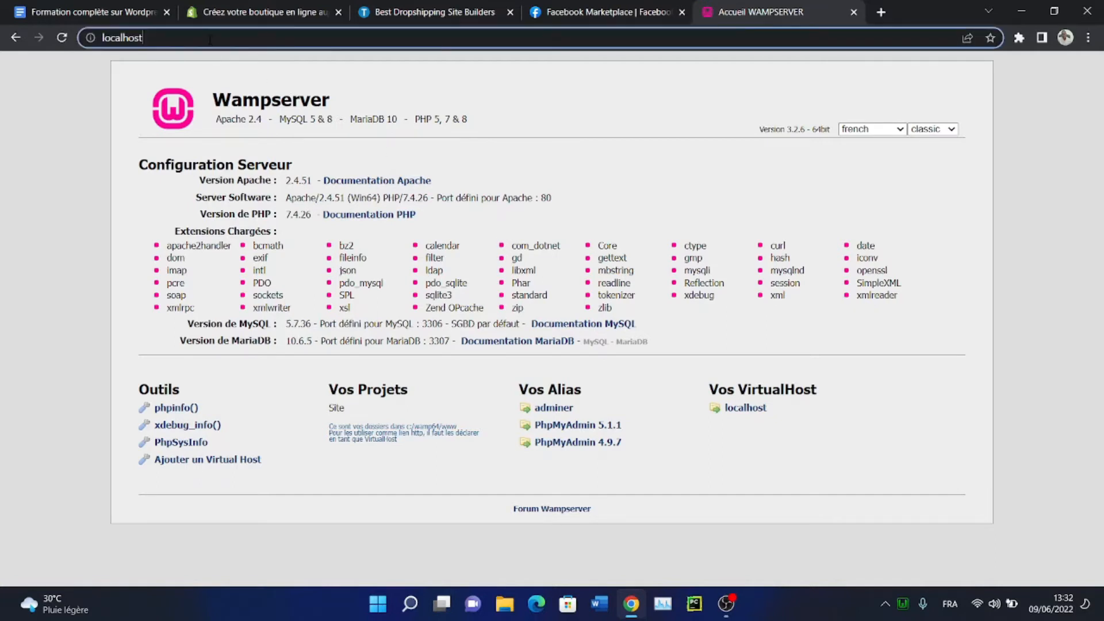
text(/site)
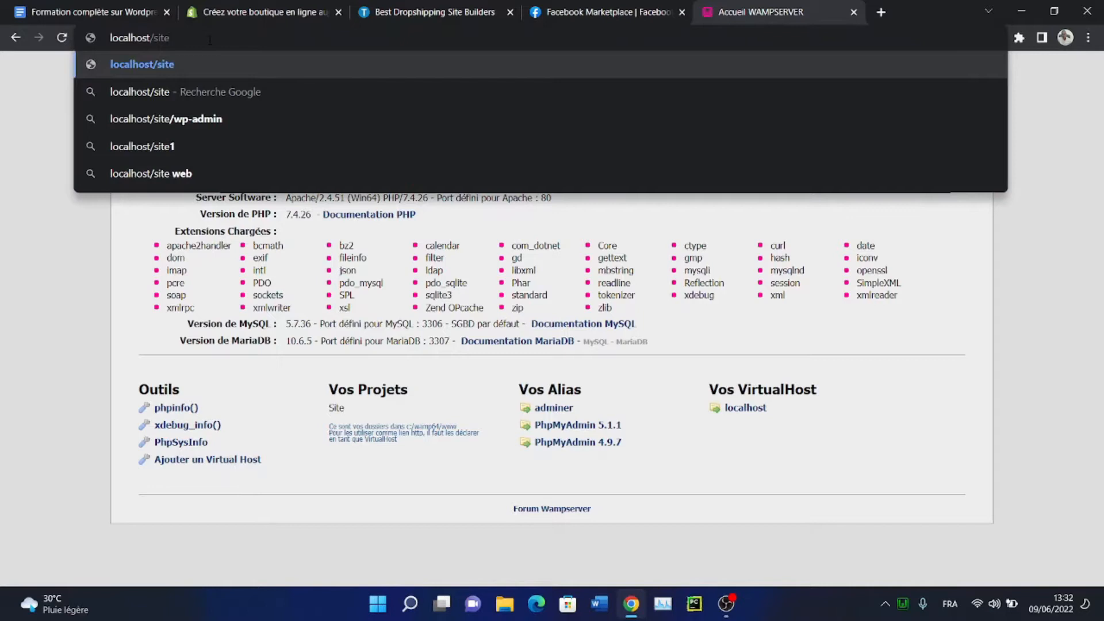
key(Return)
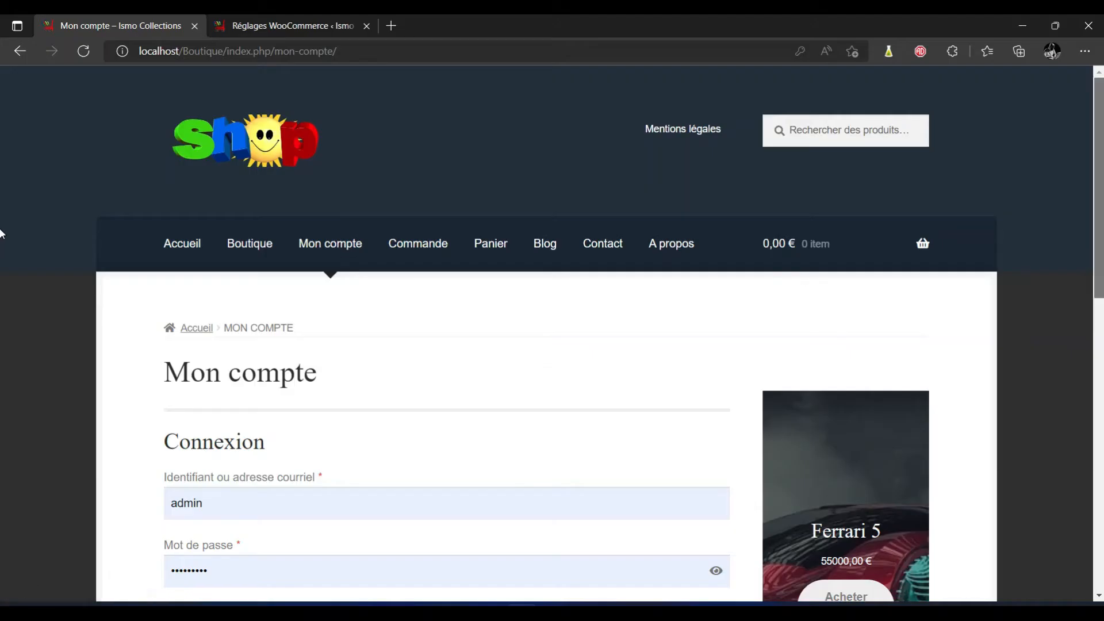
scroll(2, 279, down, 2)
scroll(0, 291, down, 1)
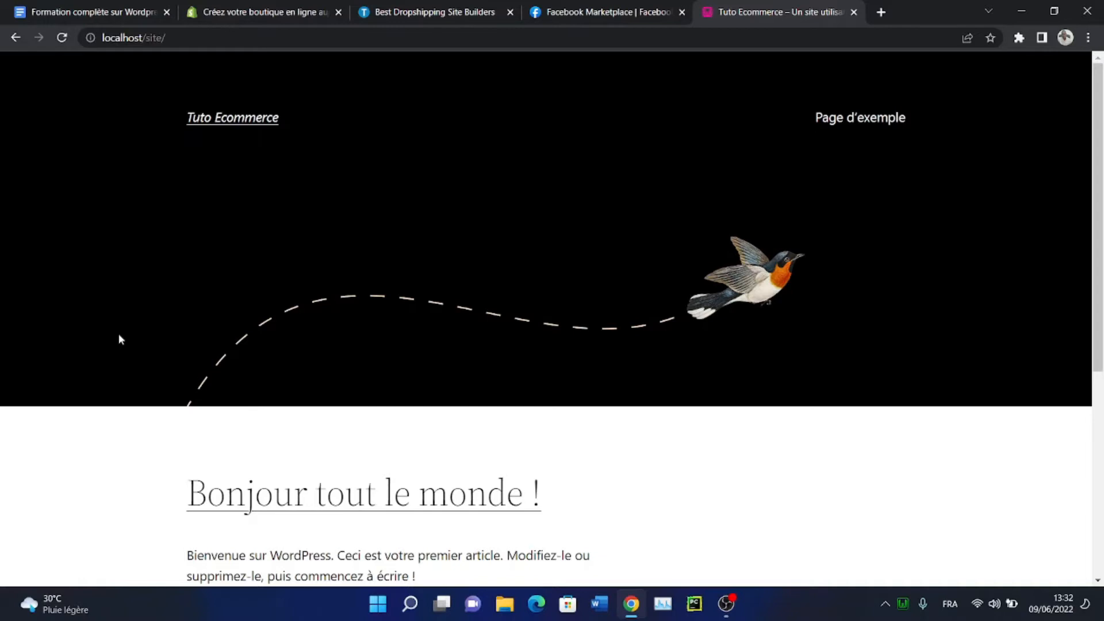
Append wp-admin to localhost/site/ to reach the Tuto Ecommerce login page
scroll(119, 339, down, 4)
scroll(120, 339, down, 2)
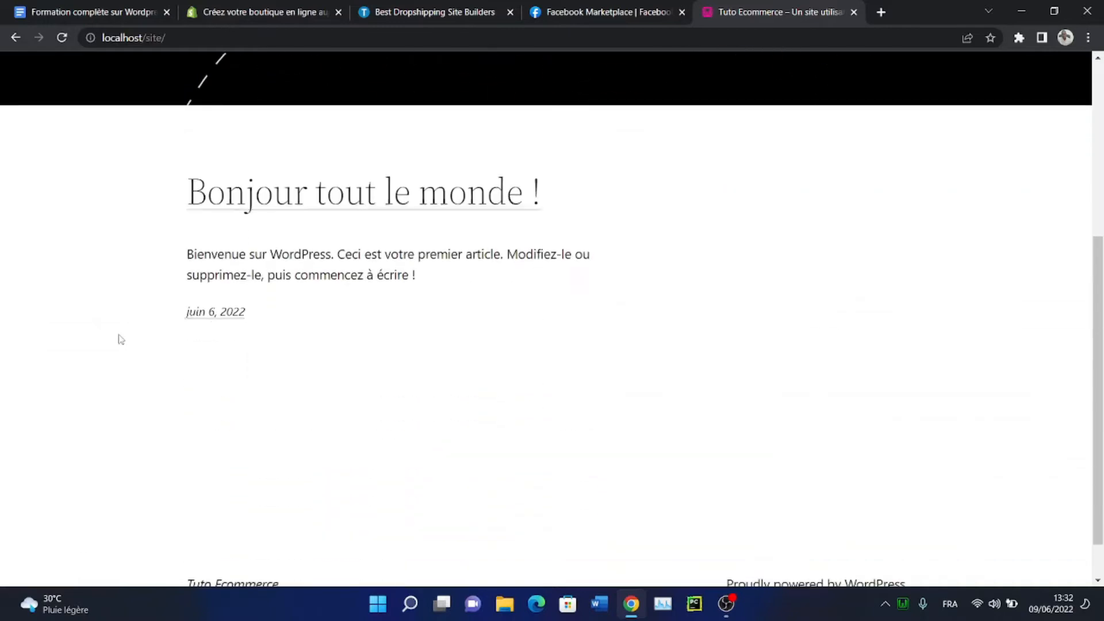
scroll(119, 339, up, 6)
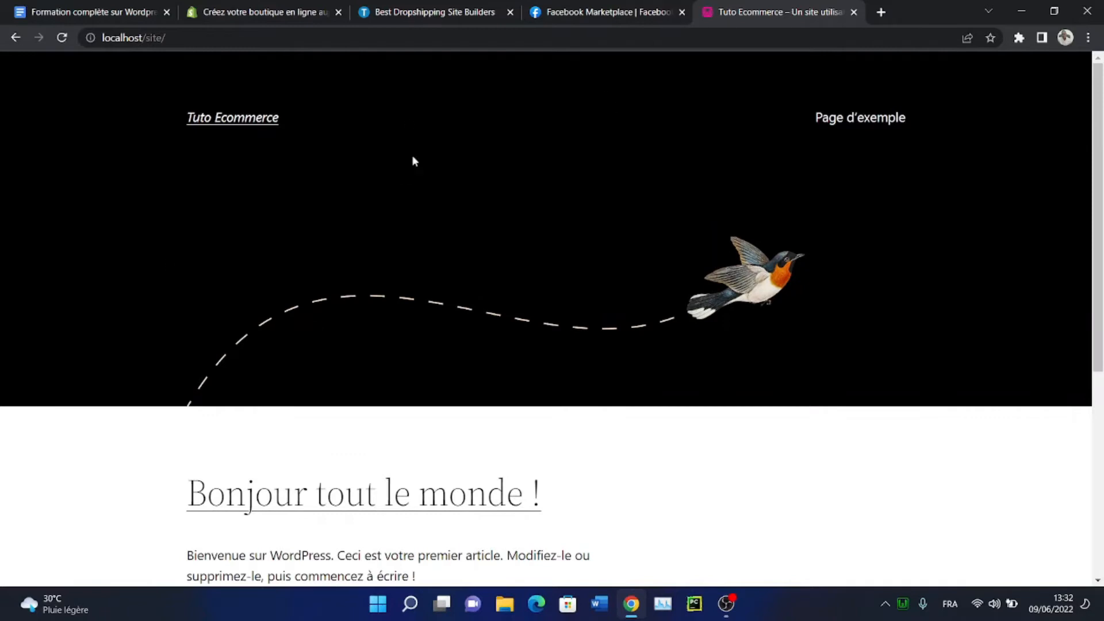
click(292, 47)
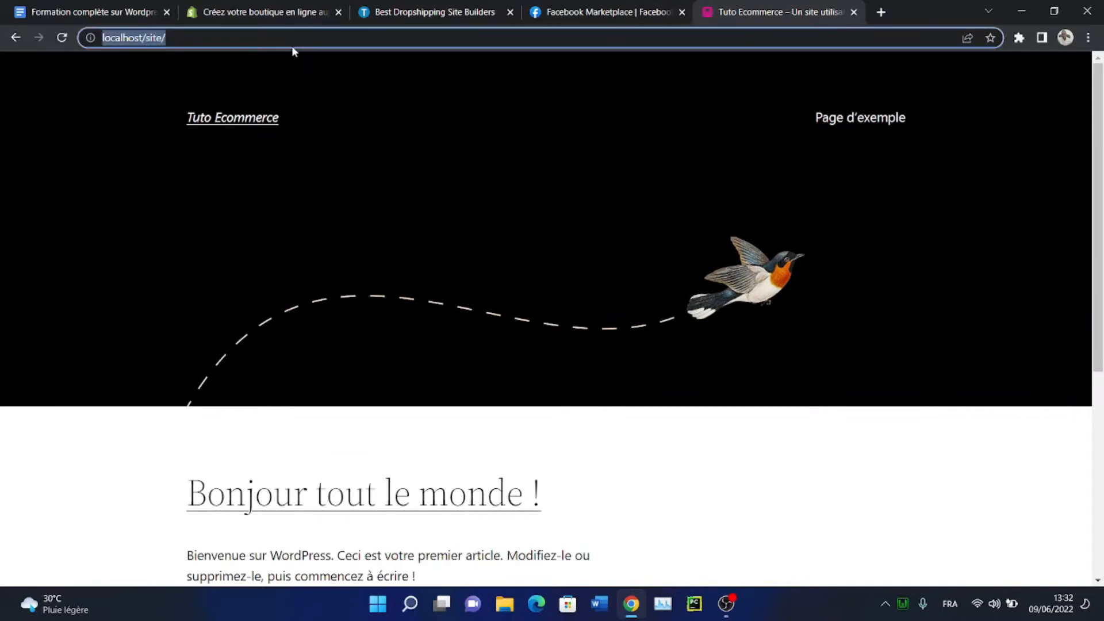
click(292, 47)
text(wp-admin)
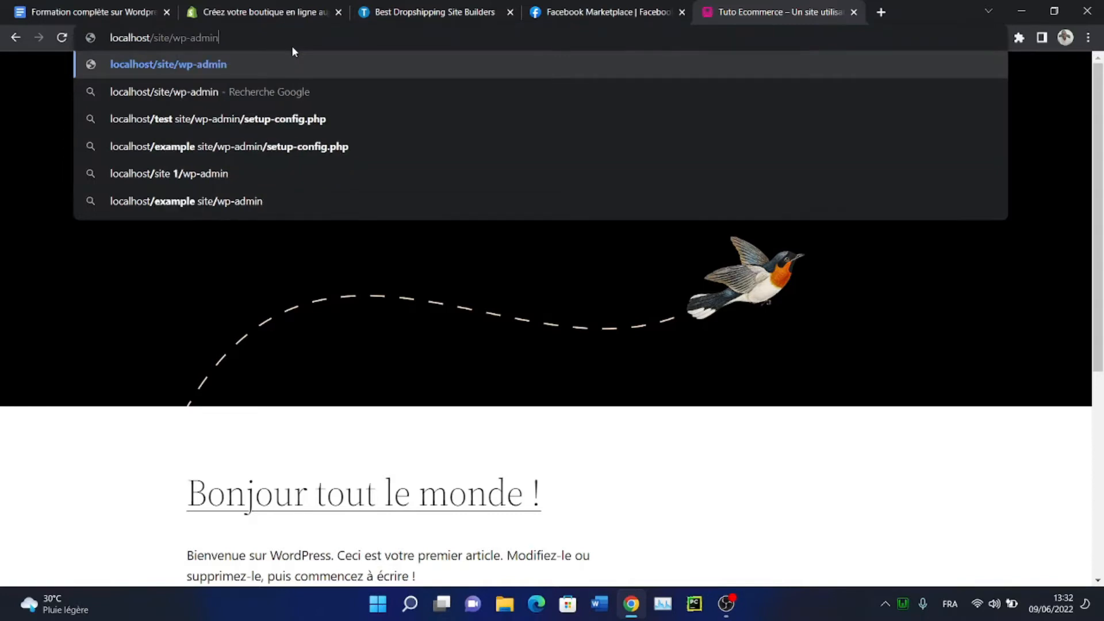
key(Return)
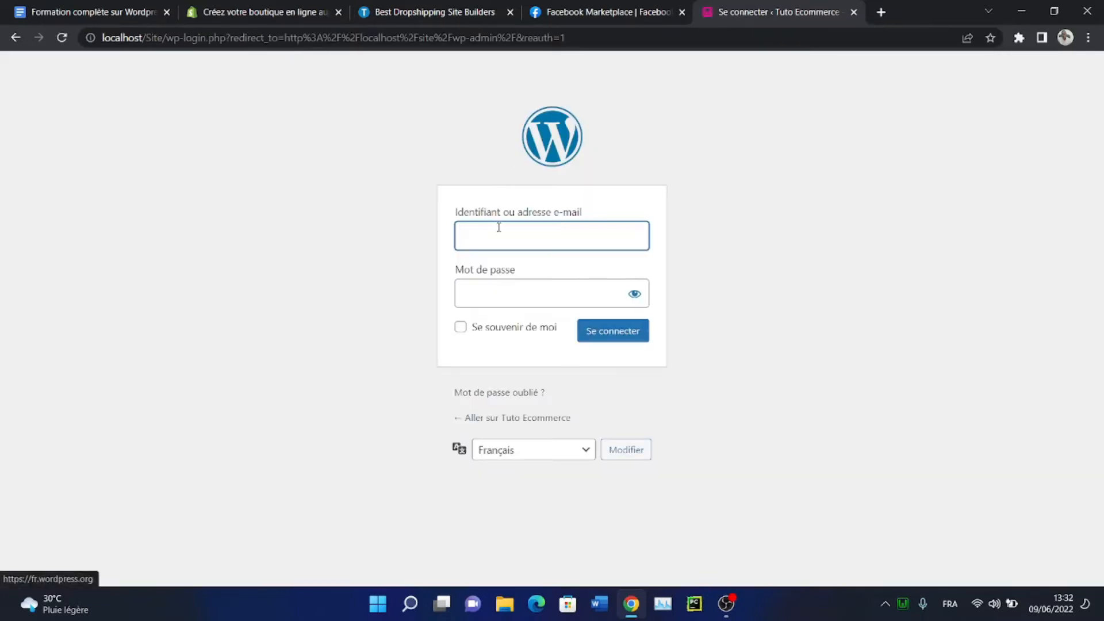
Enter the admin username and the account password in the login form
text(admin)
key(Tab)
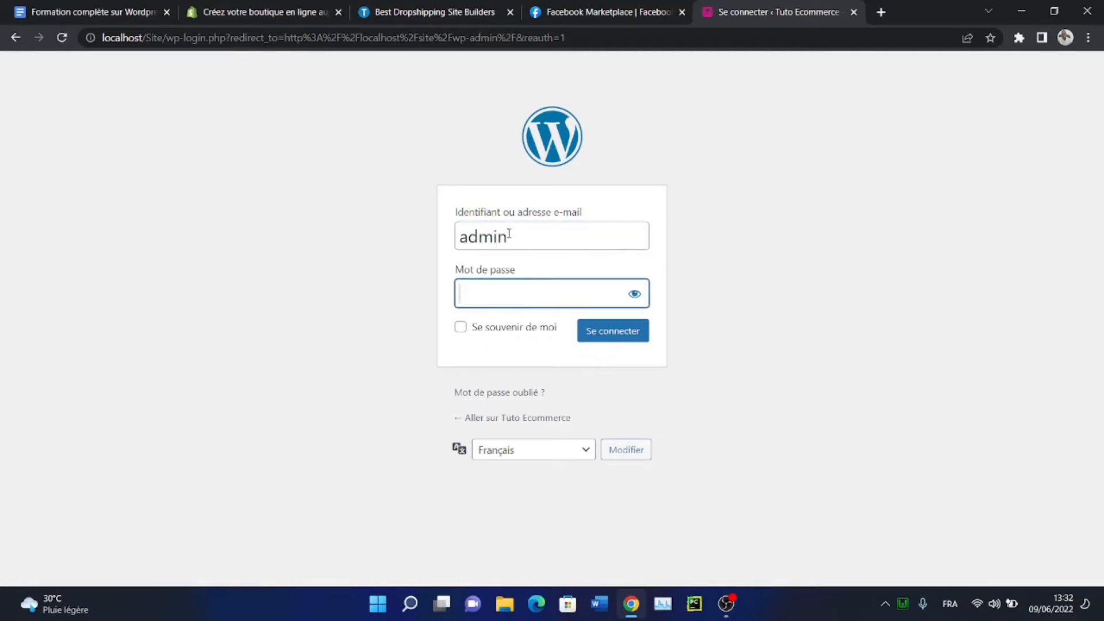
text(*********)
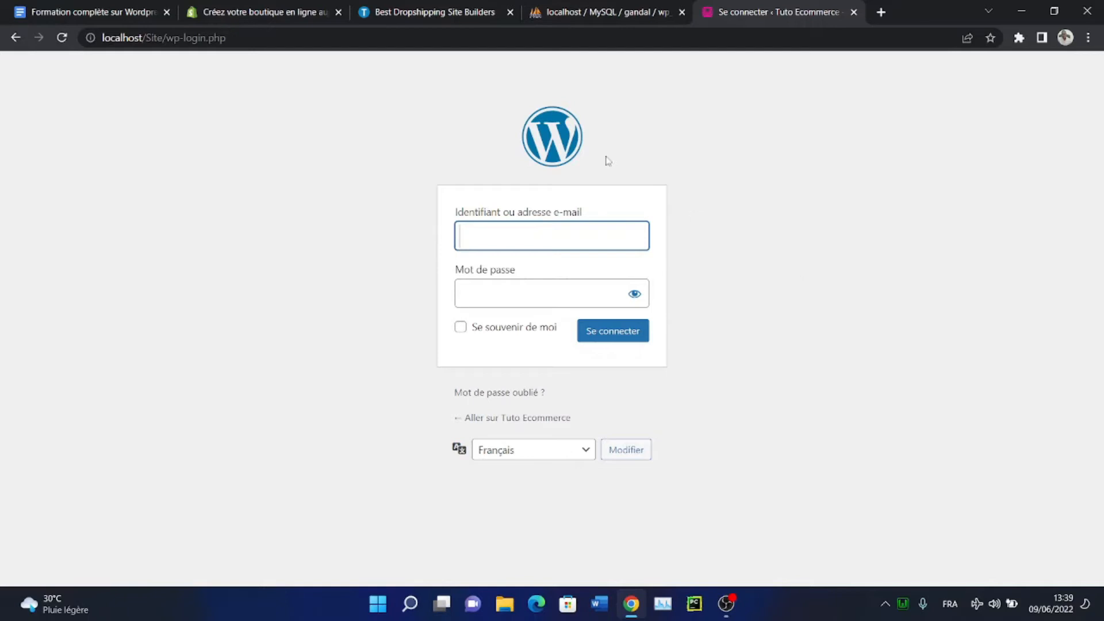
Review the Full List of dropshipping site builders, then return to the Shopify tab
click(427, 16)
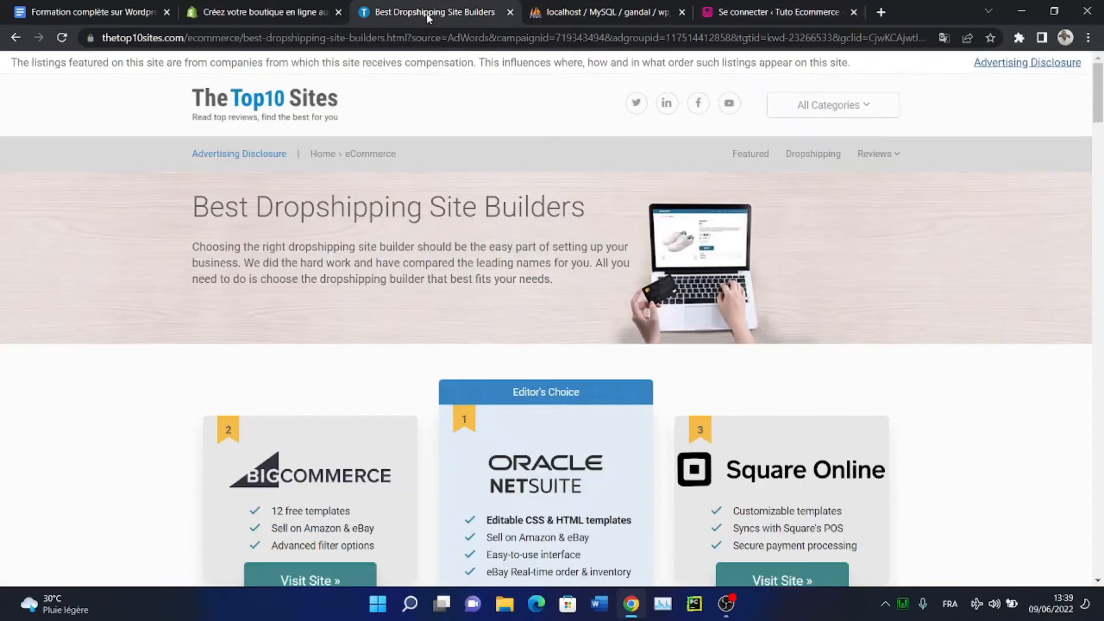
scroll(279, 291, down, 9)
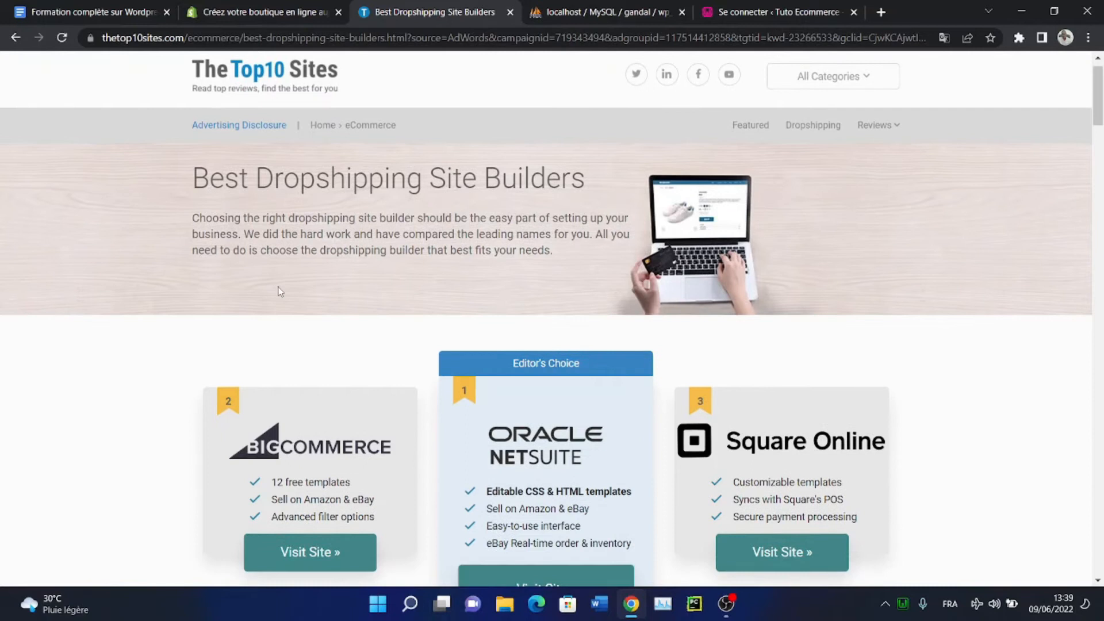
scroll(278, 290, down, 7)
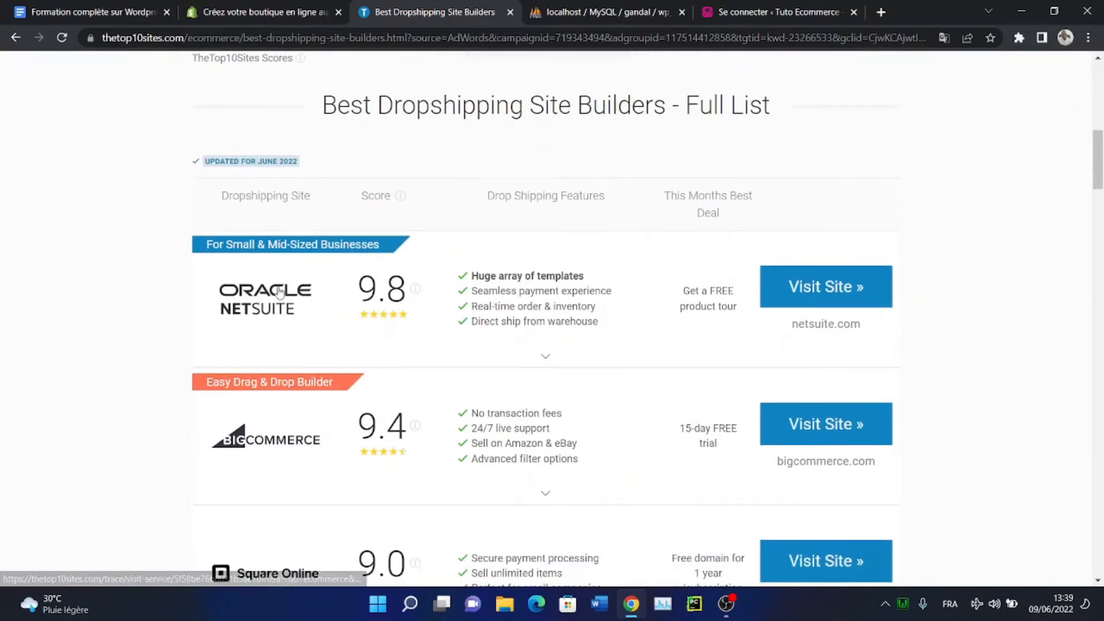
click(210, 7)
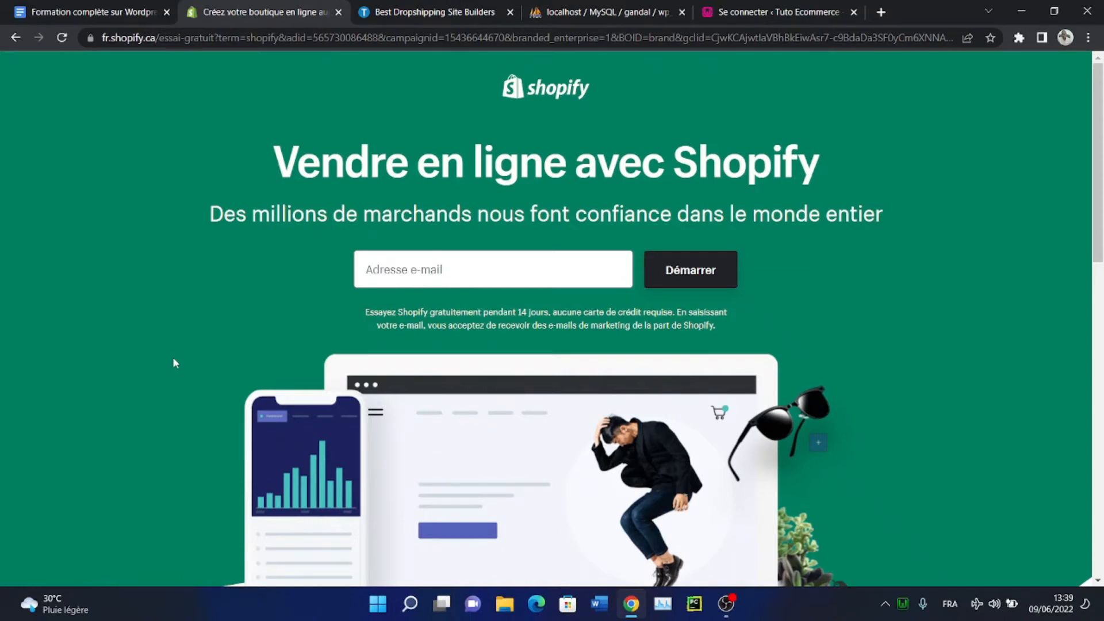
Scroll the Shopify trial page, then switch to the 'Se connecter ‹ Tuto Ecommerce' tab
scroll(175, 362, down, 10)
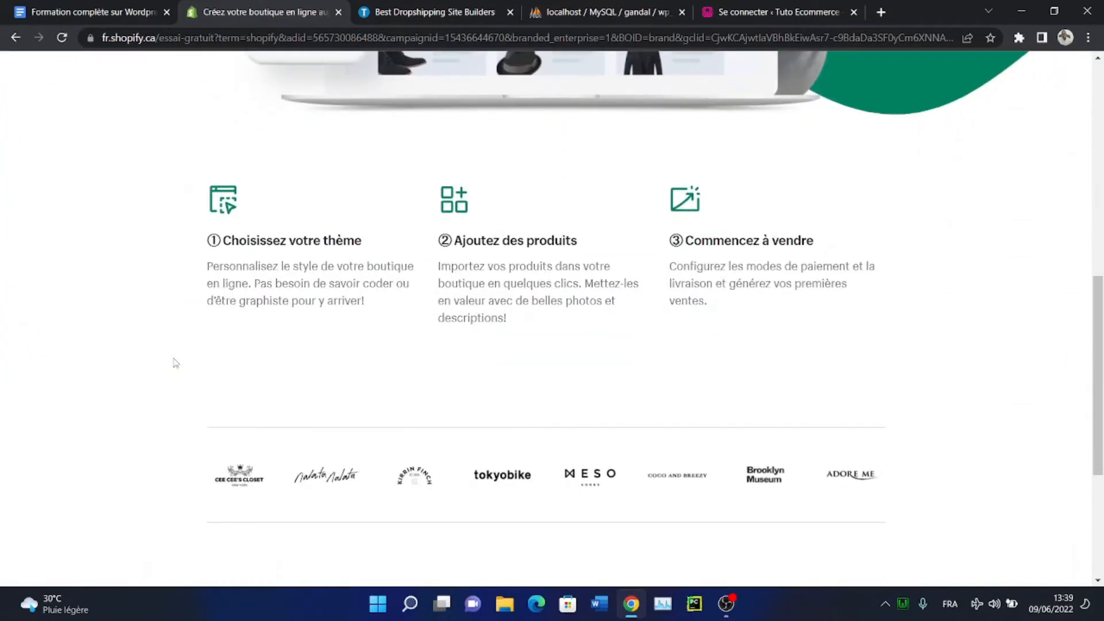
scroll(175, 363, down, 5)
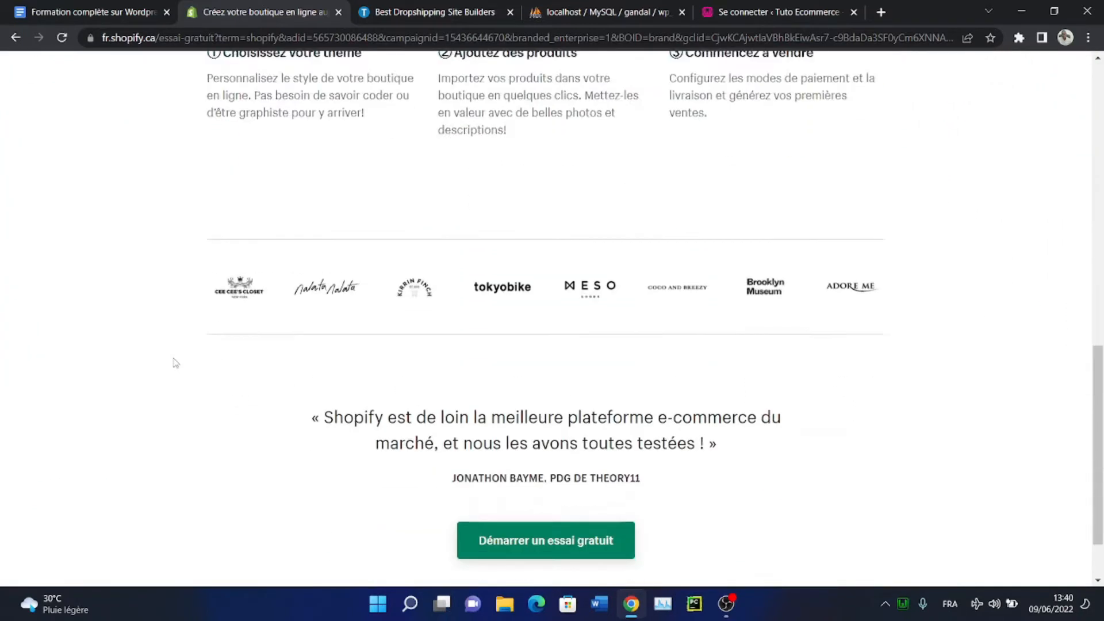
scroll(176, 363, up, 10)
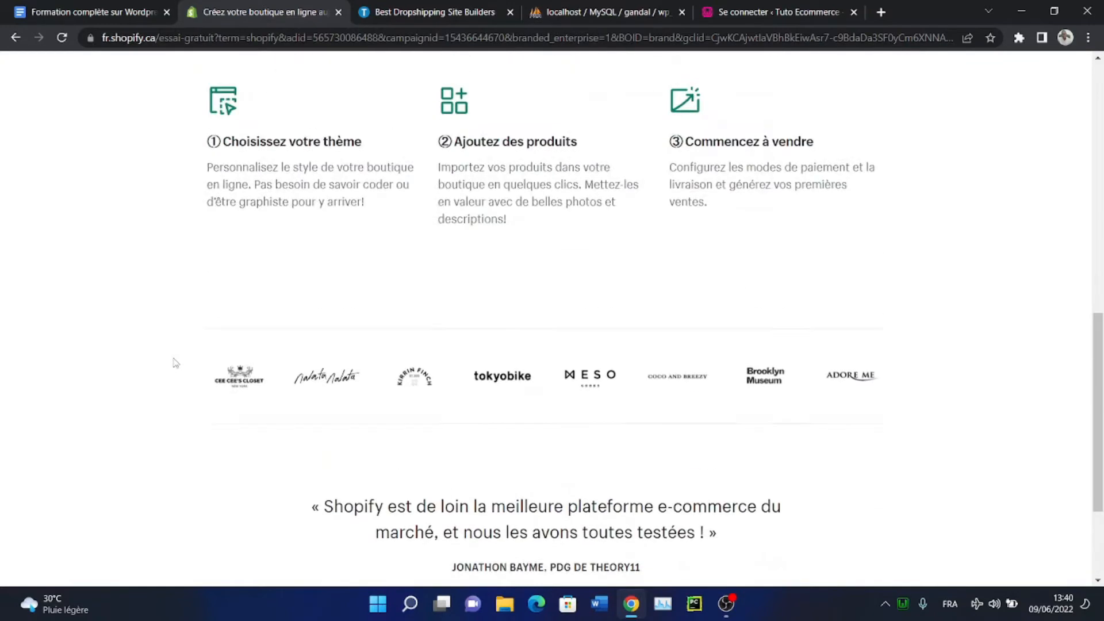
scroll(175, 362, up, 4)
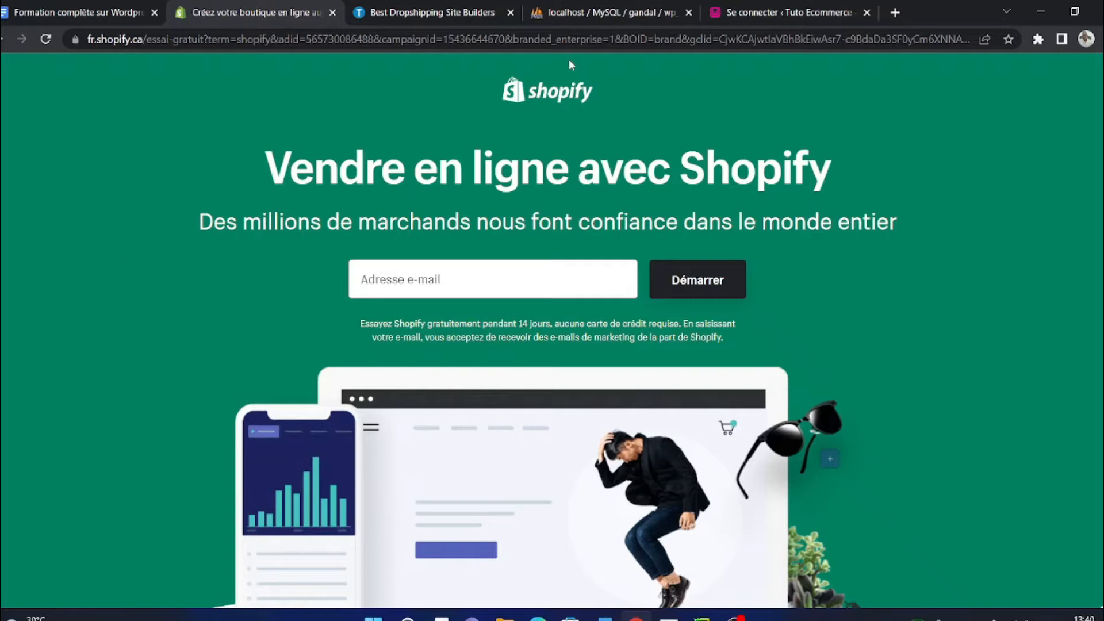
click(734, 21)
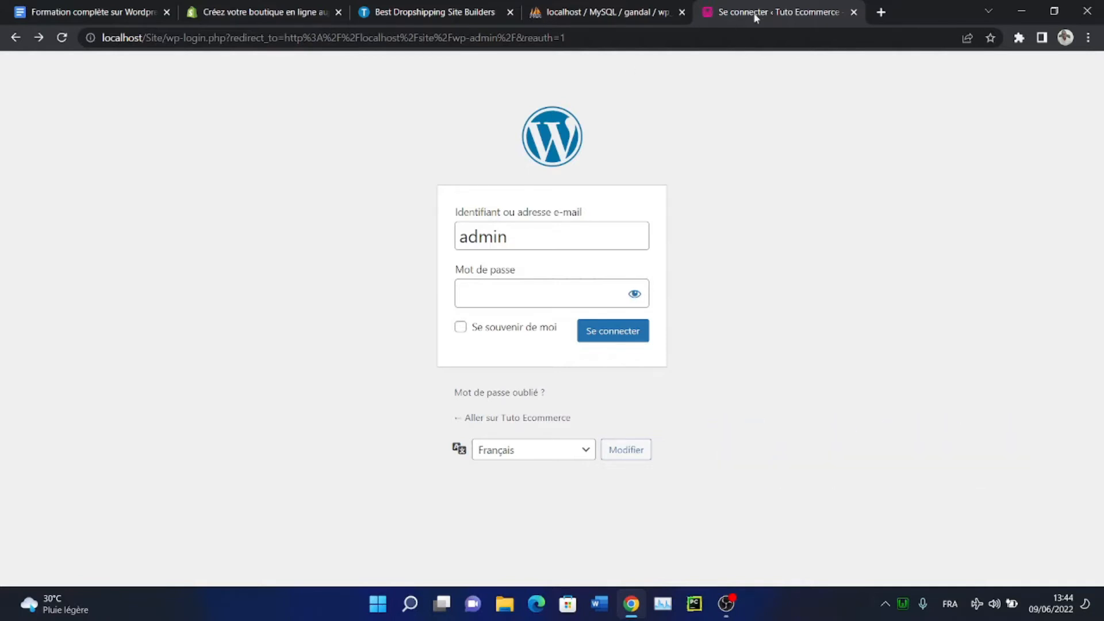
click(901, 613)
click(766, 381)
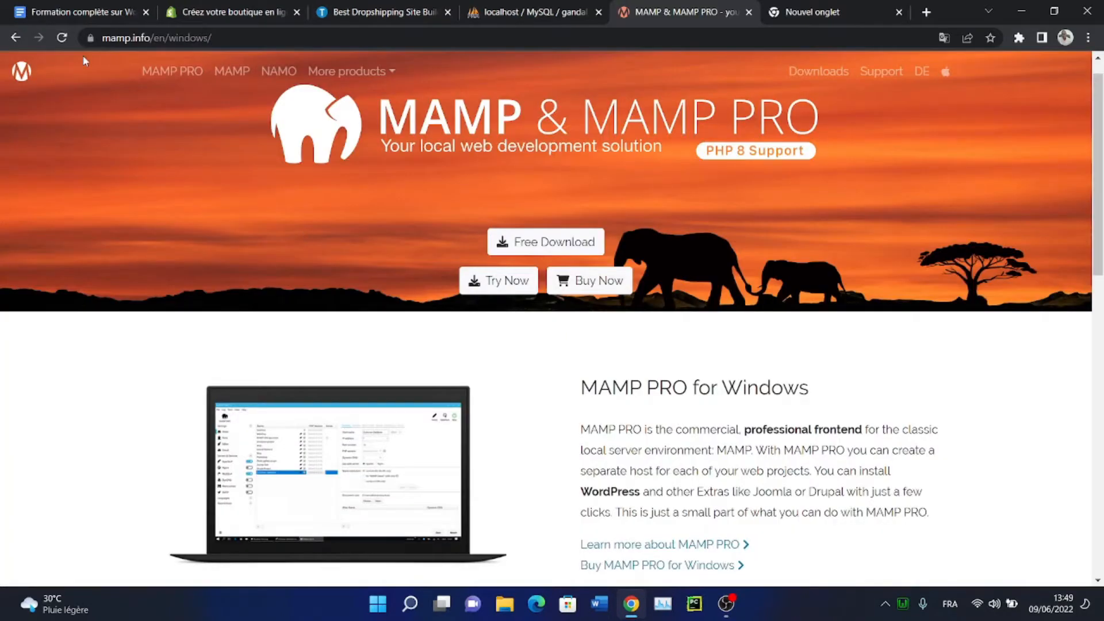
Browse mamp.info and change the page address from windows to mac
scroll(128, 179, down, 1)
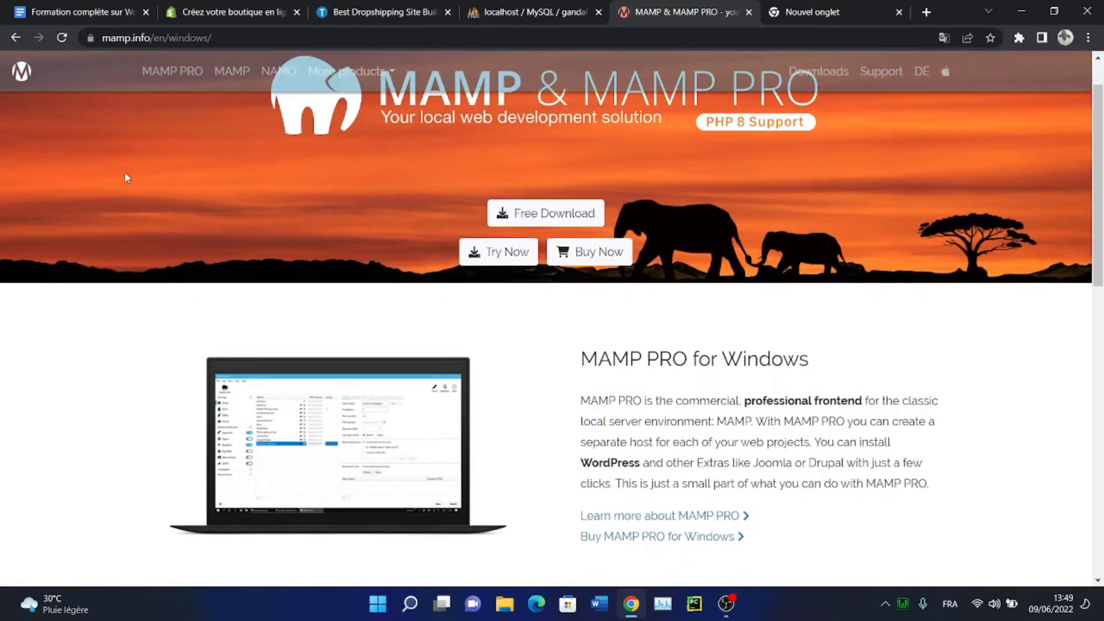
scroll(127, 177, down, 5)
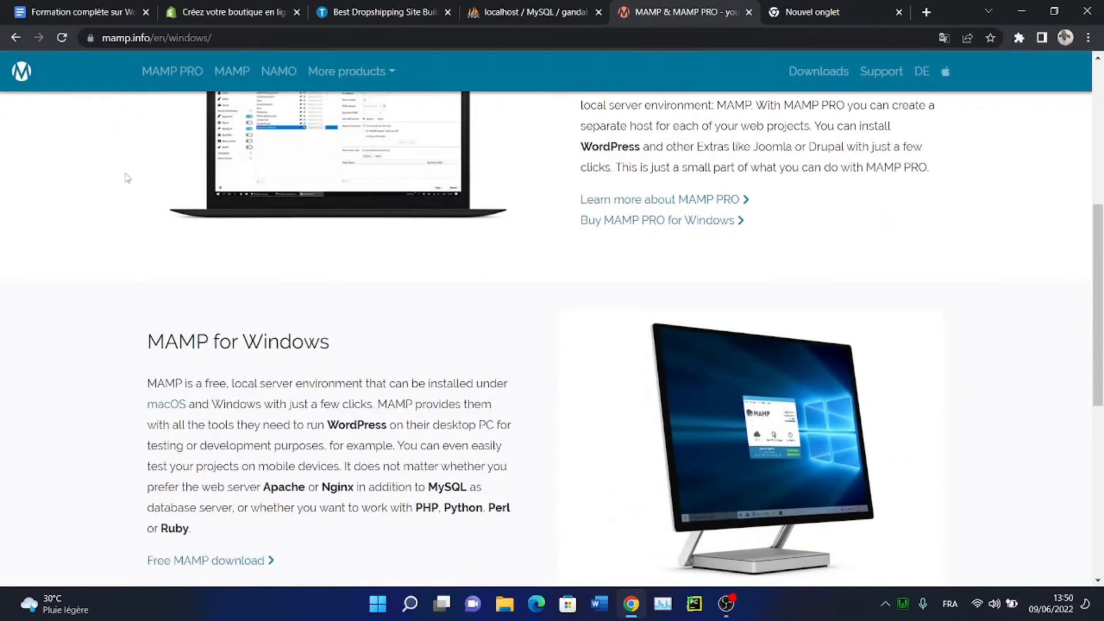
scroll(127, 178, down, 4)
scroll(128, 179, up, 5)
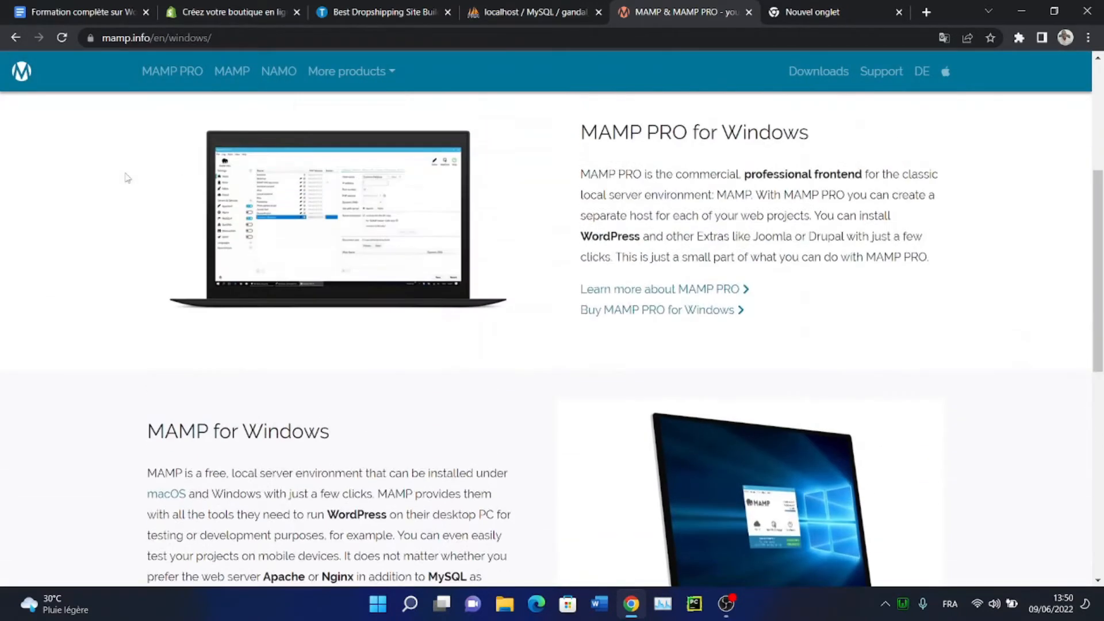
scroll(127, 177, up, 6)
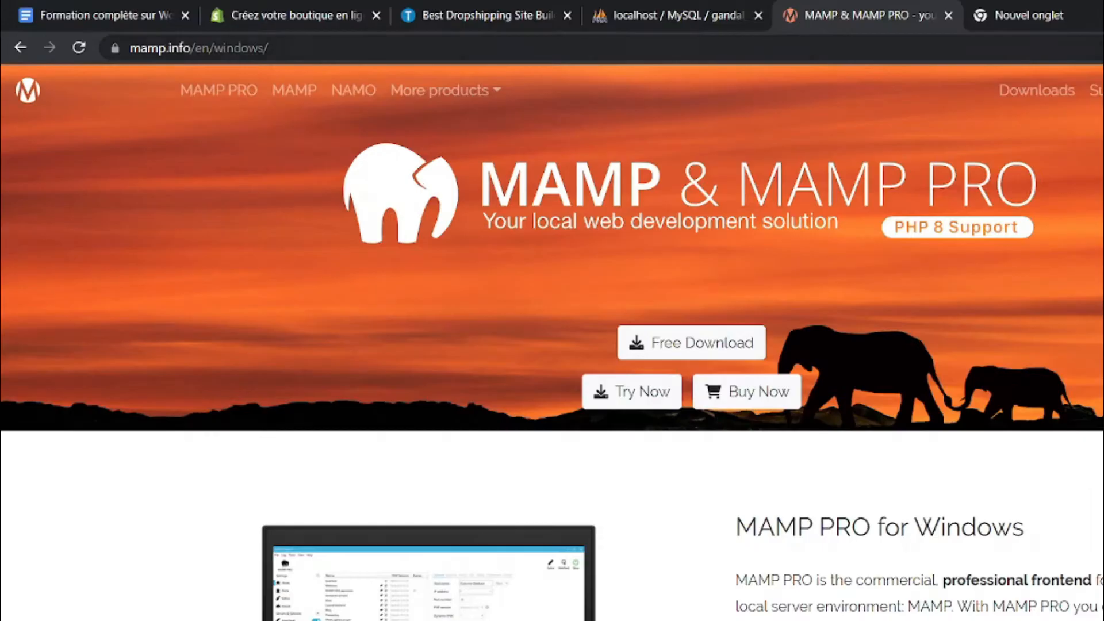
click(198, 48)
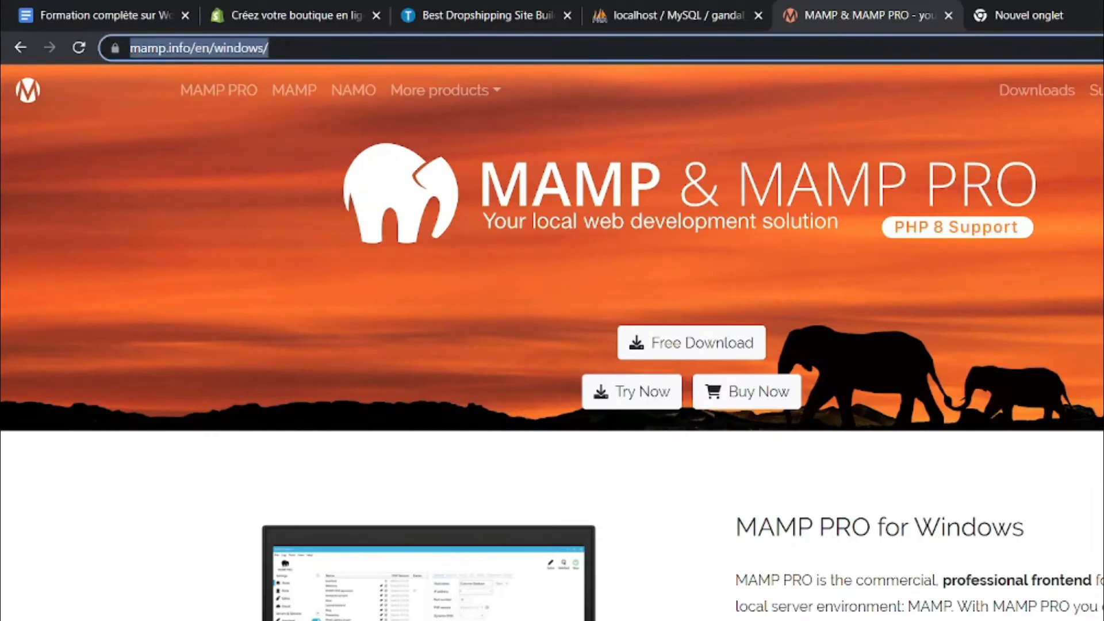
key(Return)
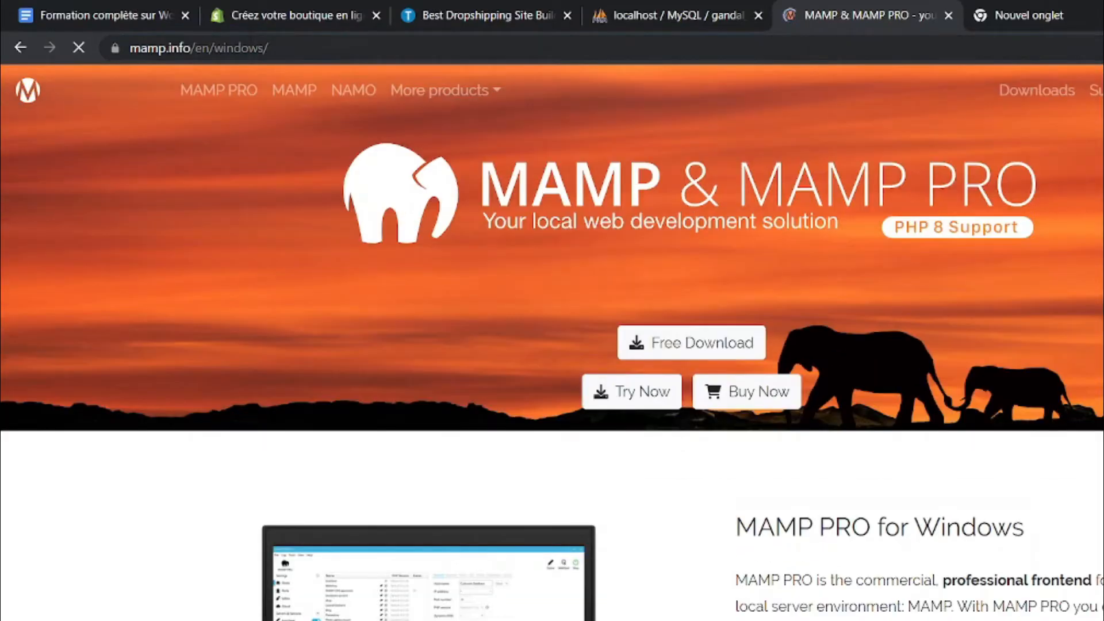
double_click(238, 48)
text(mac)
key(Return)
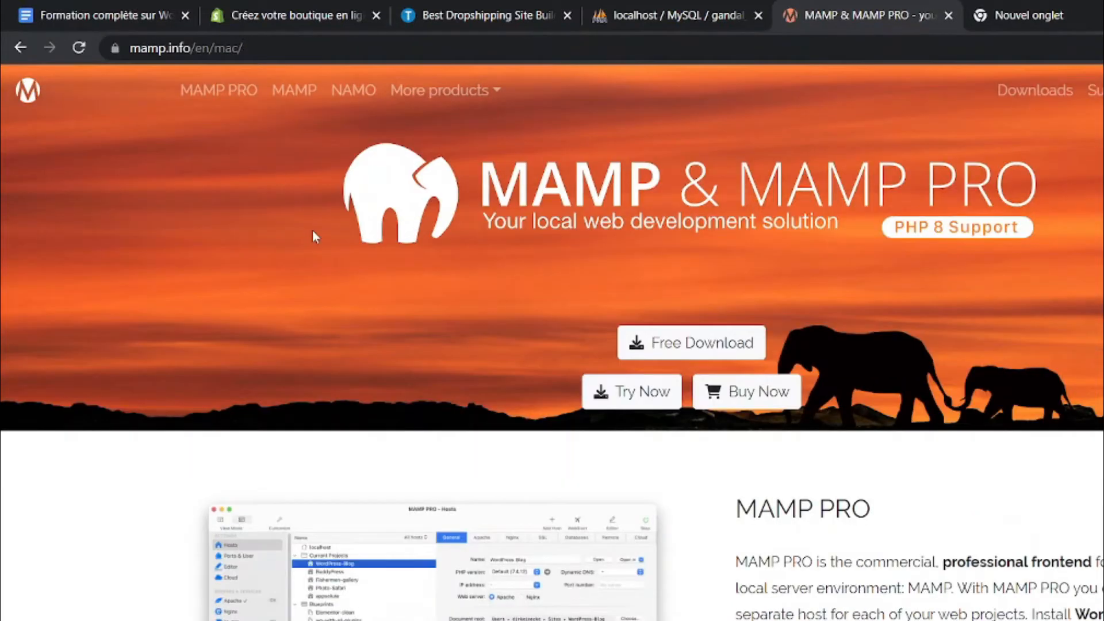
Open the Free MAMP download page and review MAMP 5.0.5 for Windows and 6.6 for macOS
scroll(313, 233, down, 5)
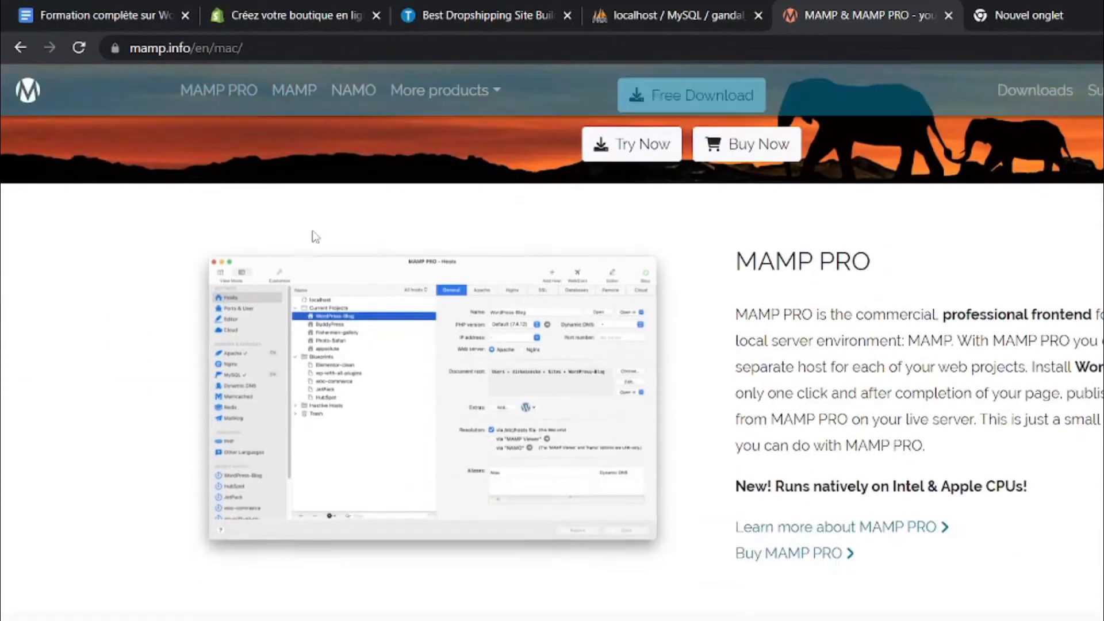
scroll(315, 236, down, 8)
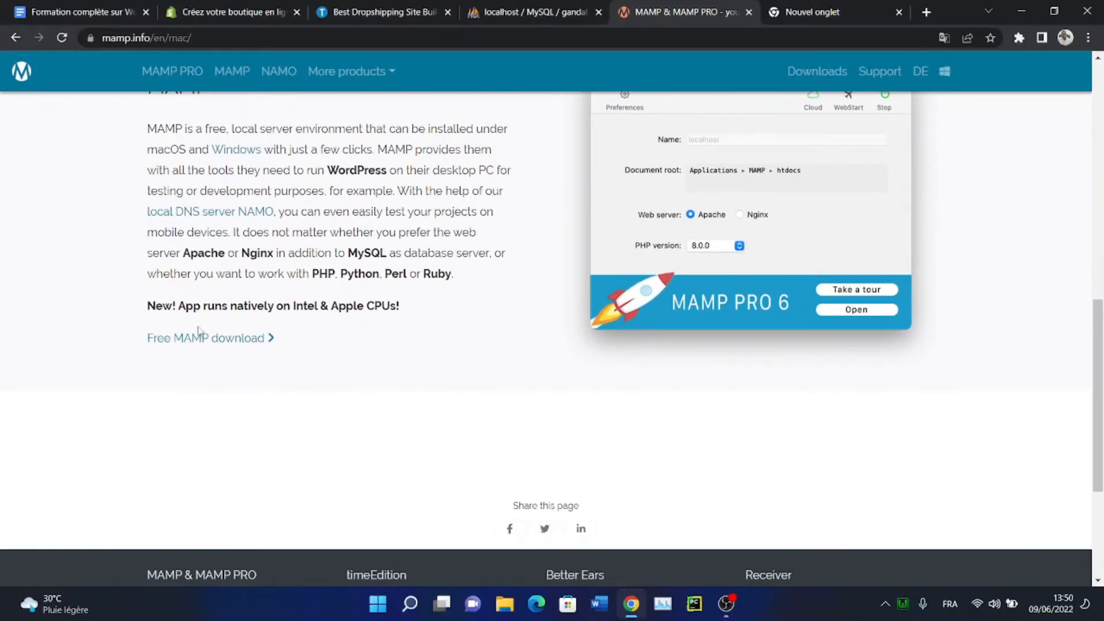
click(187, 340)
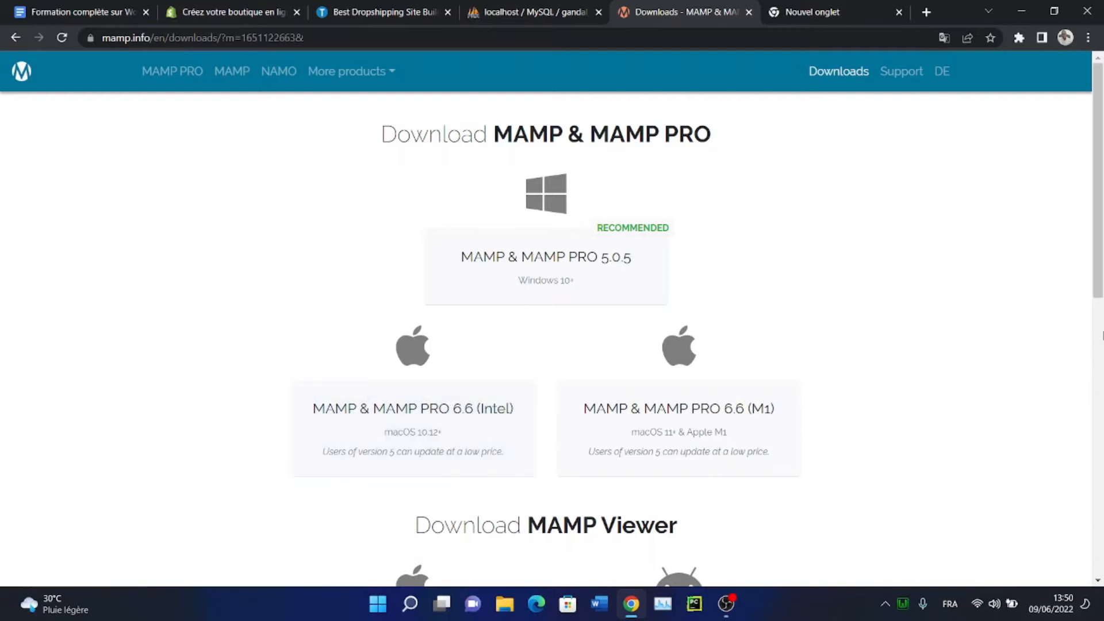
scroll(1098, 276, down, 1)
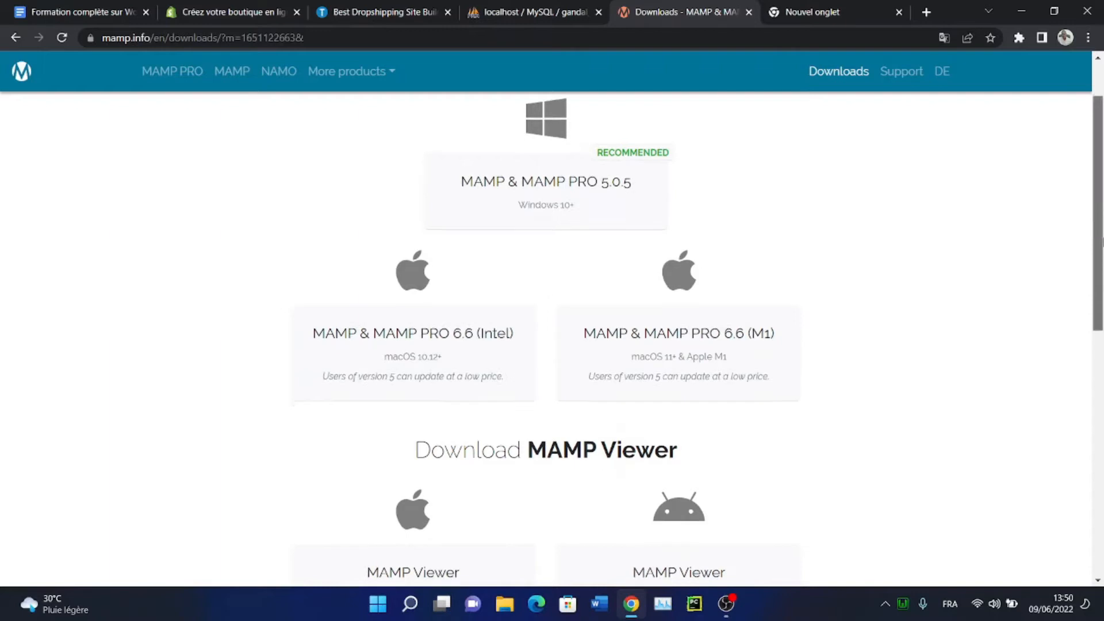
scroll(1098, 318, down, 3)
scroll(1099, 317, down, 1)
scroll(1021, 305, up, 2)
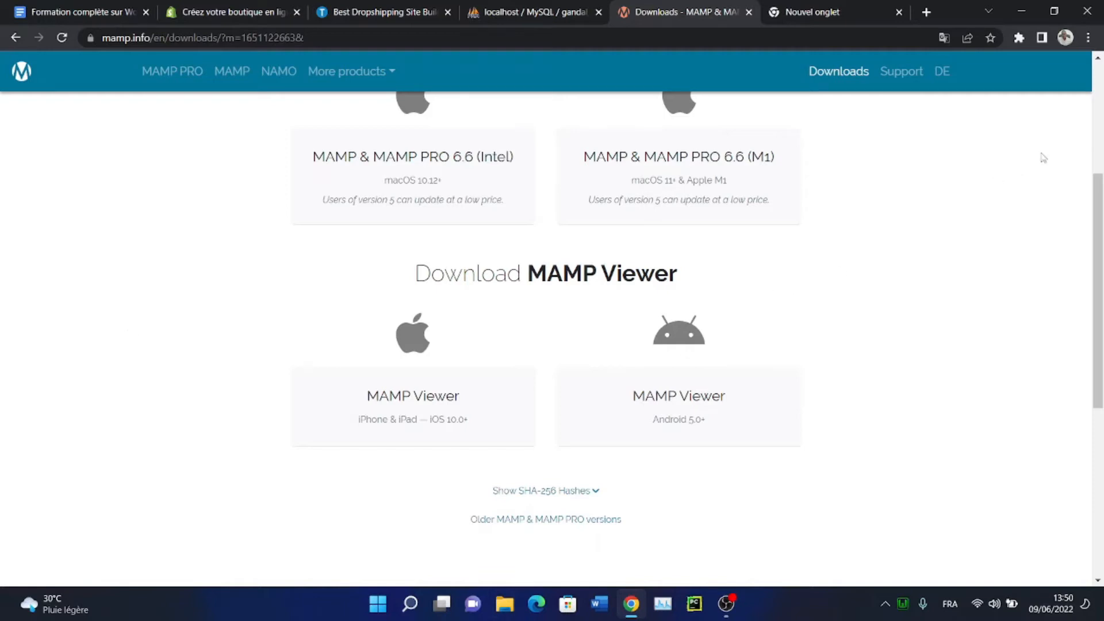
scroll(1095, 126, up, 4)
scroll(1095, 127, down, 4)
scroll(822, 182, up, 4)
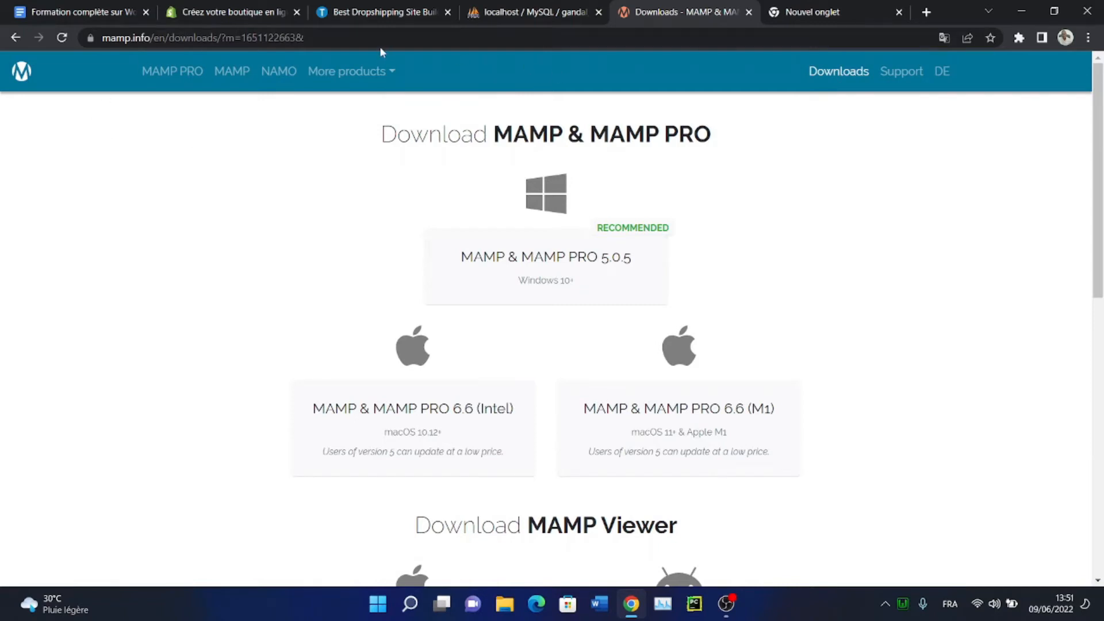
Search Google for wampserver and open the official WampServer website
click(368, 37)
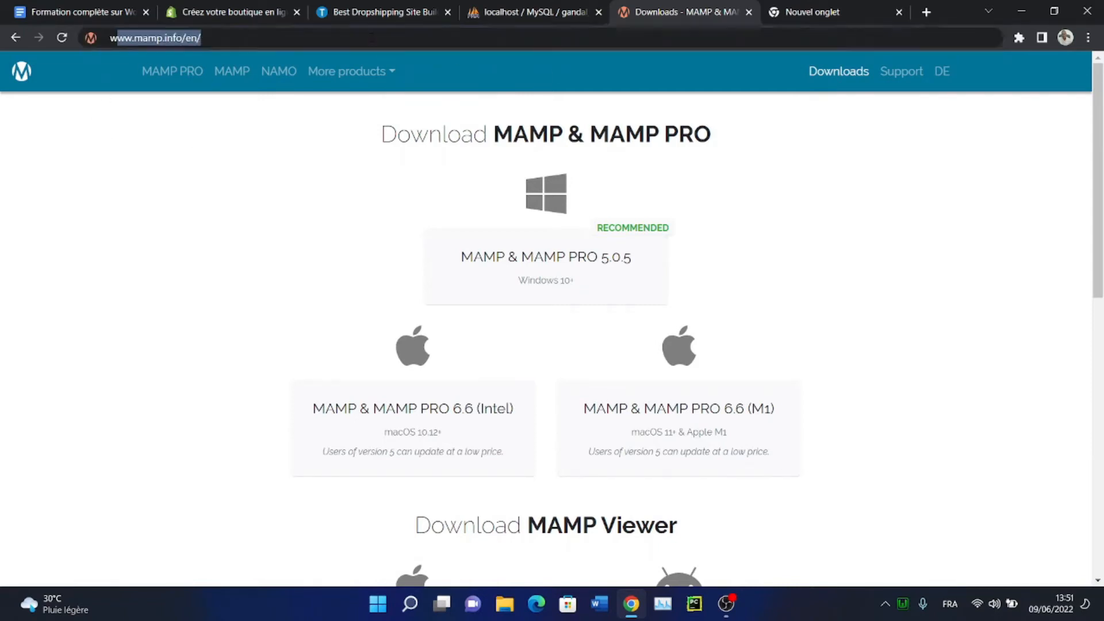
text(wampserver)
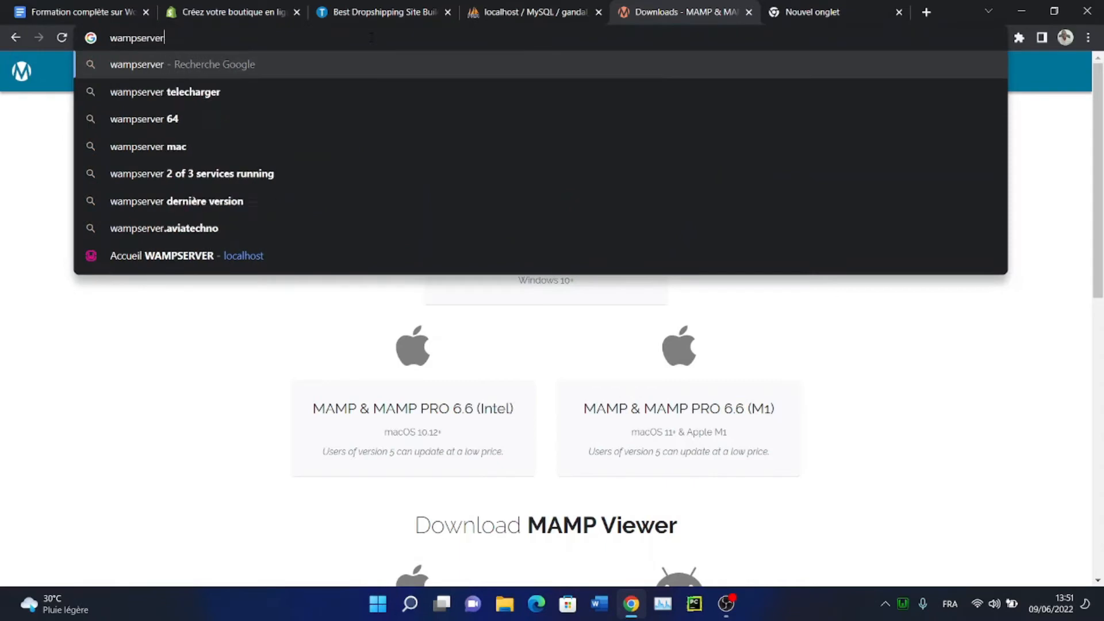
key(Return)
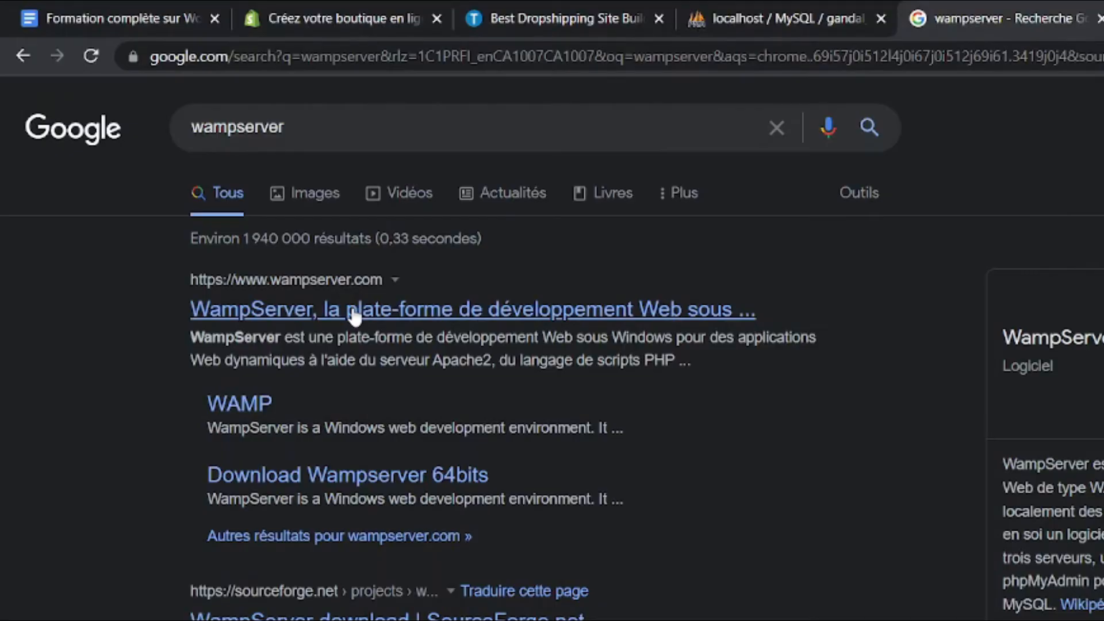
click(354, 310)
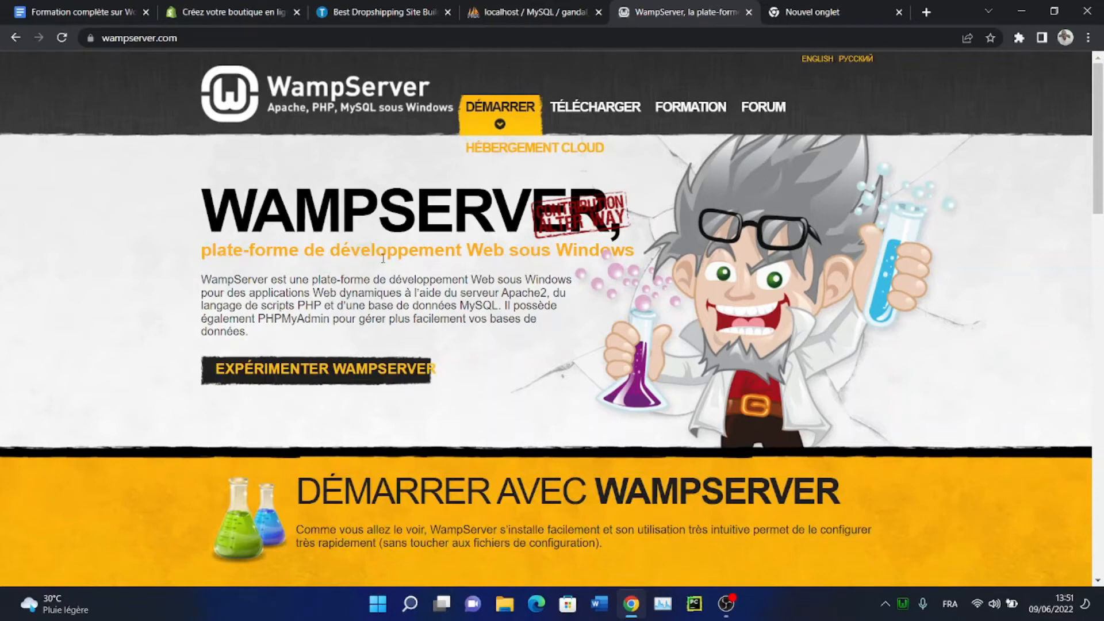
Scroll to Téléchargements, pick WampServer 64 bits 3.2.6 and close the download form unfilled
scroll(468, 384, down, 1)
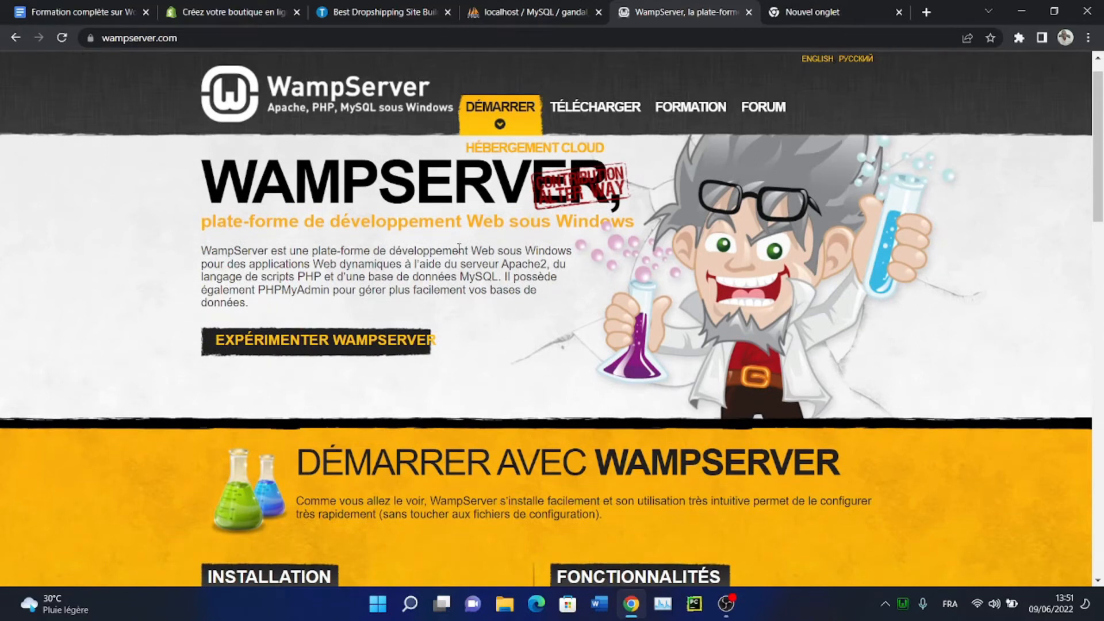
scroll(459, 249, down, 5)
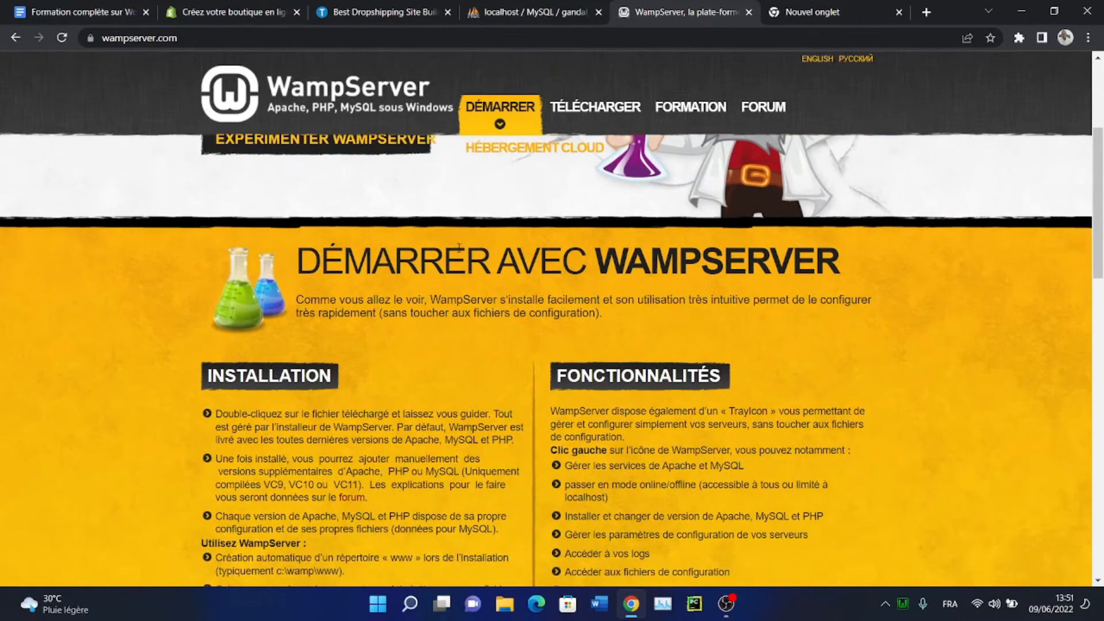
scroll(459, 248, down, 1)
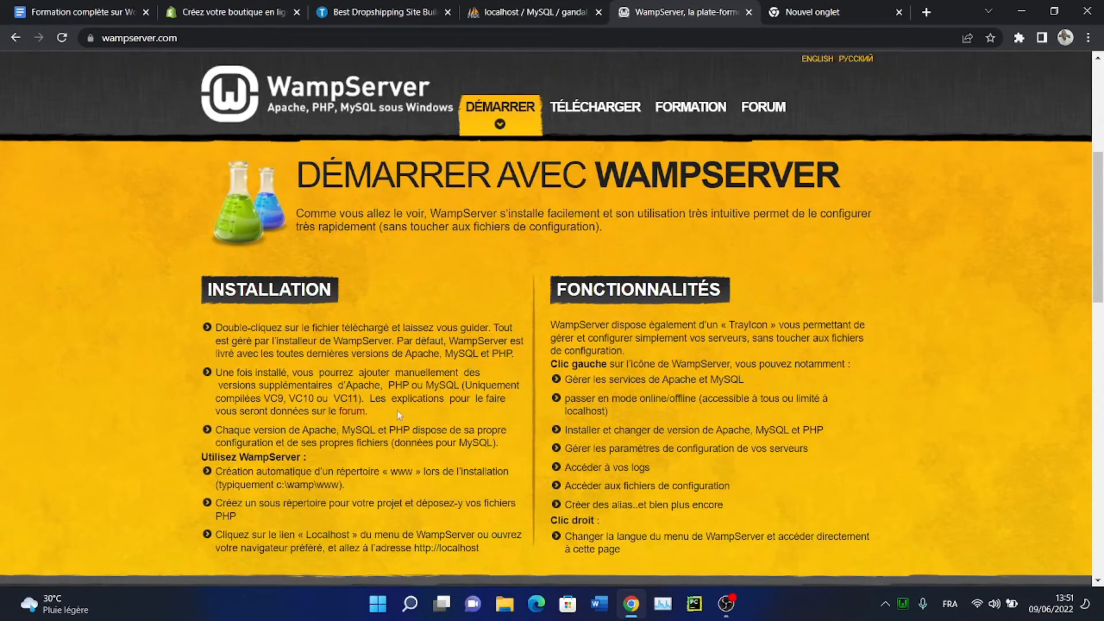
scroll(282, 311, down, 1)
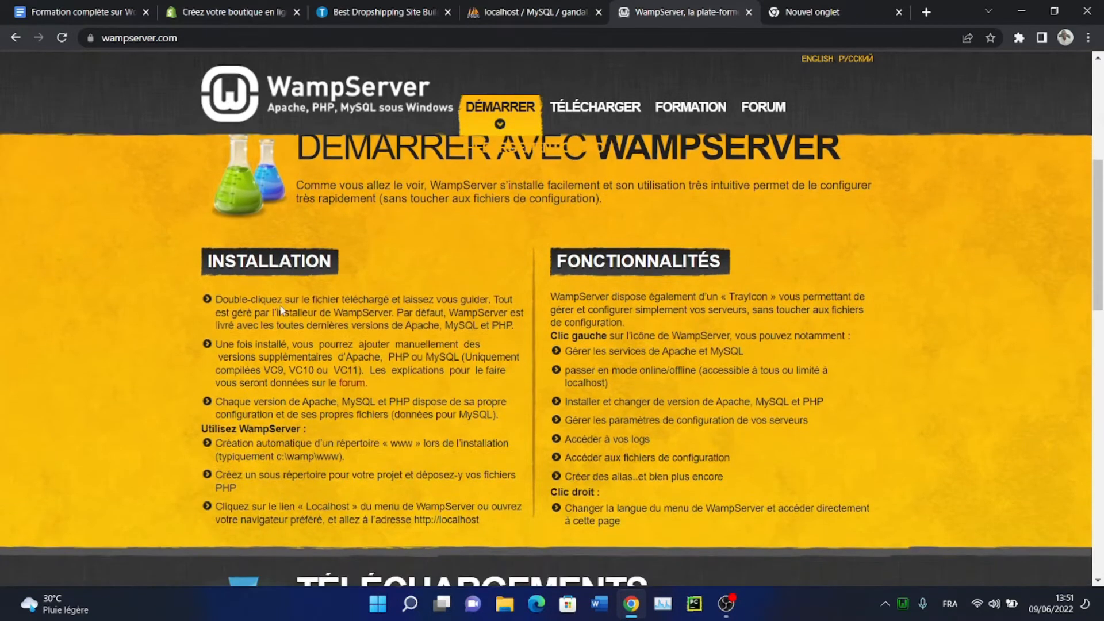
scroll(281, 312, down, 5)
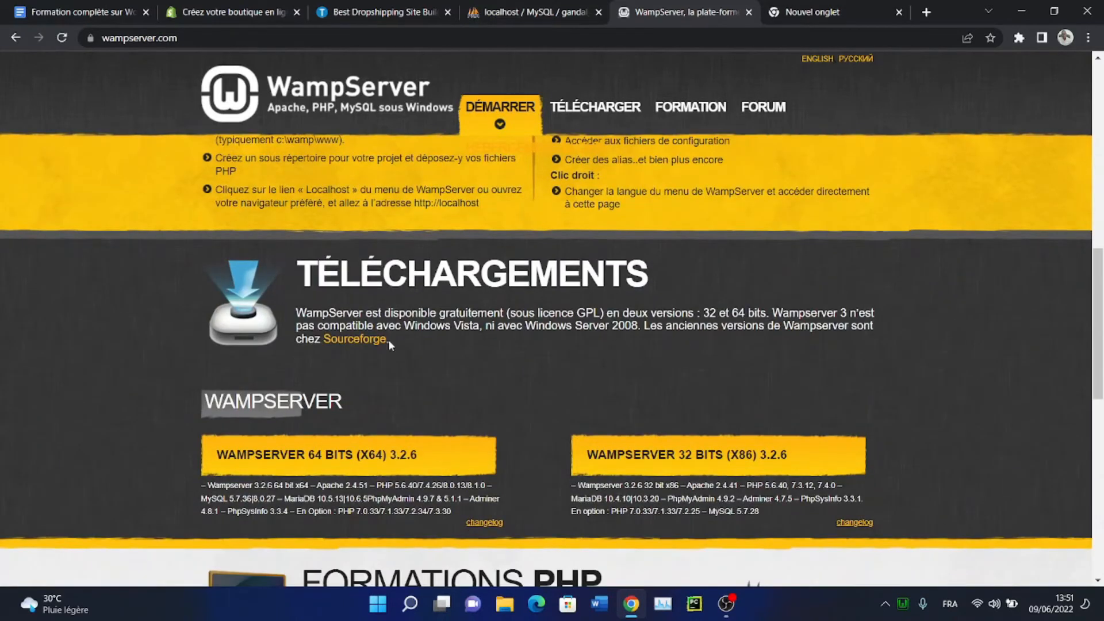
scroll(329, 319, down, 1)
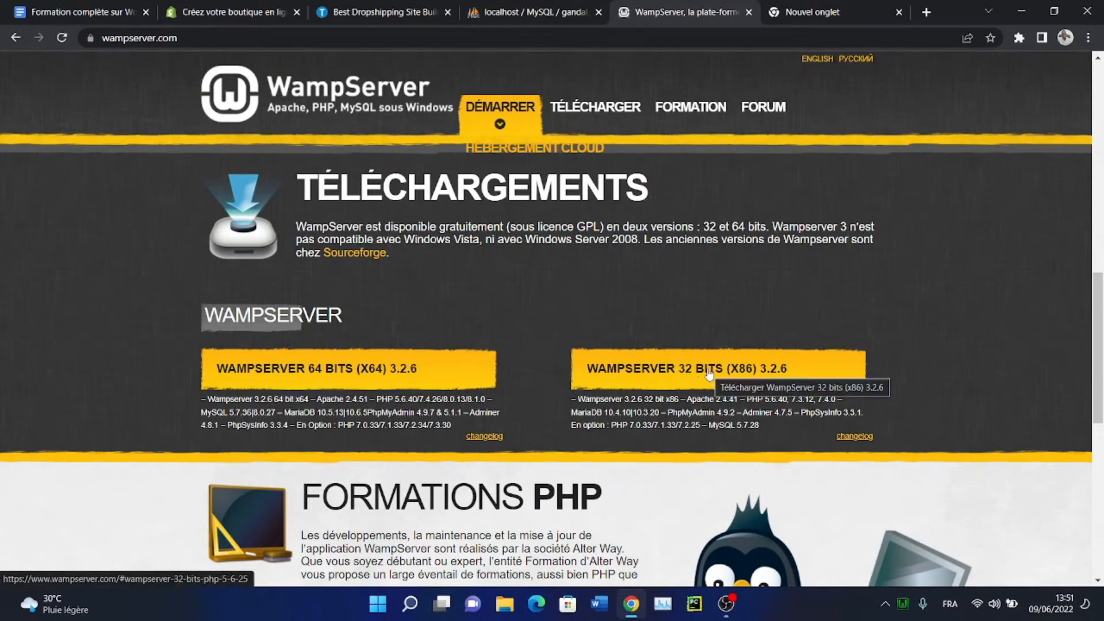
scroll(437, 337, down, 1)
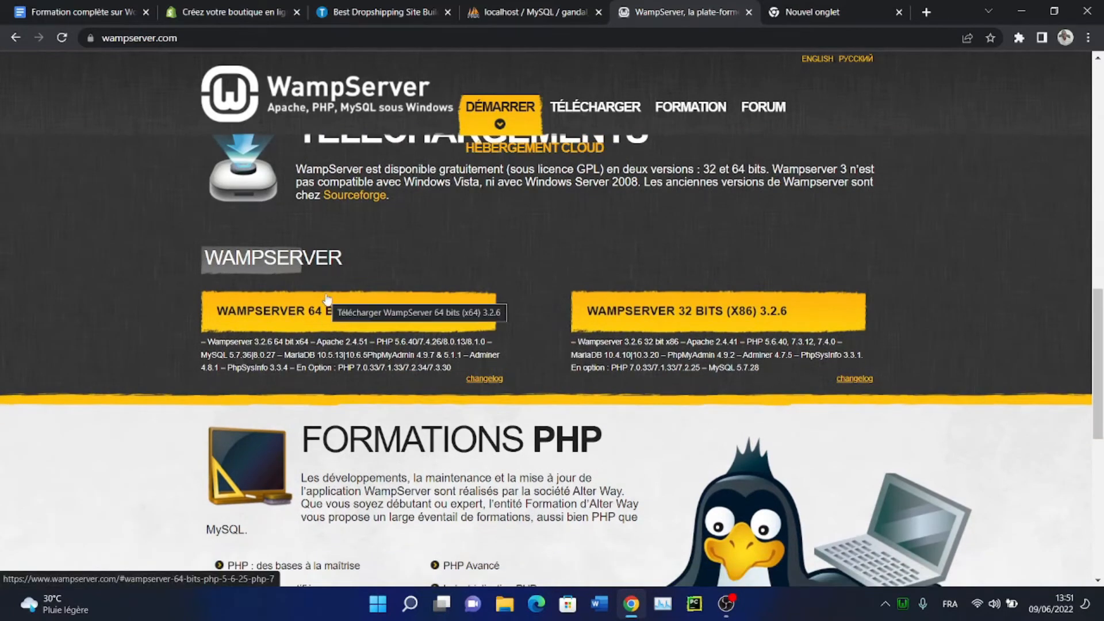
click(288, 316)
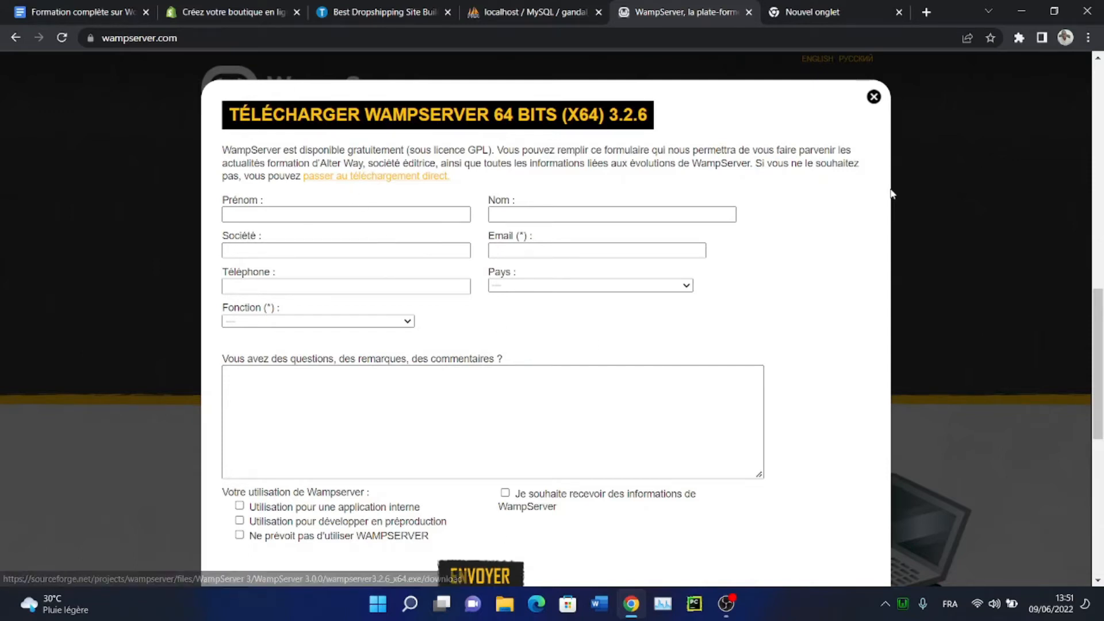
click(875, 97)
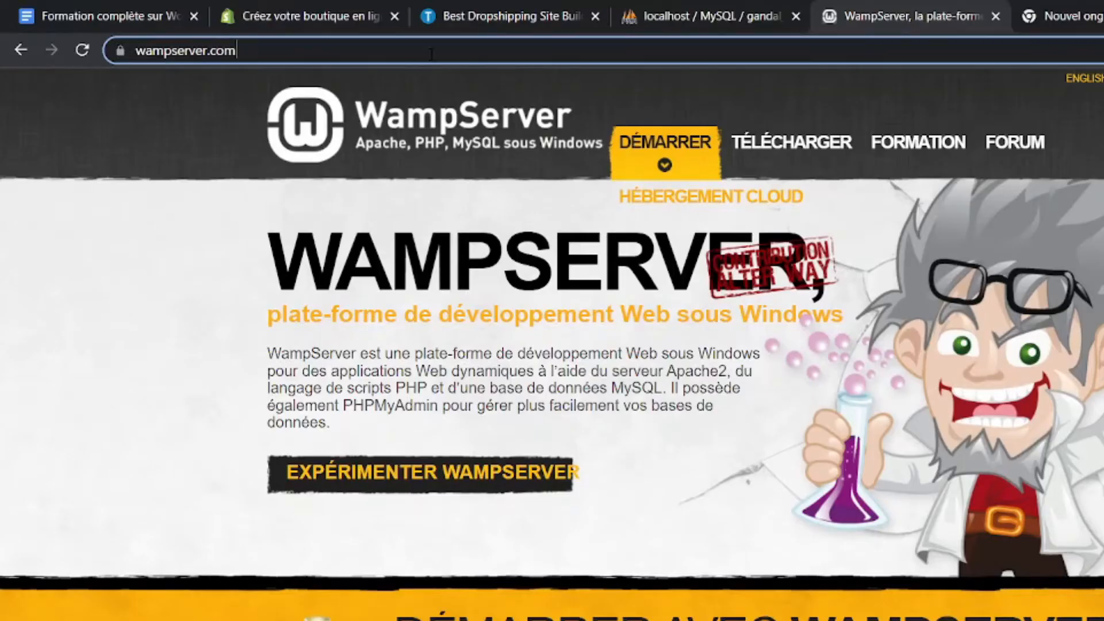
Search Google for 'xampp' and open the official Apache Friends download page
click(324, 41)
text(x)
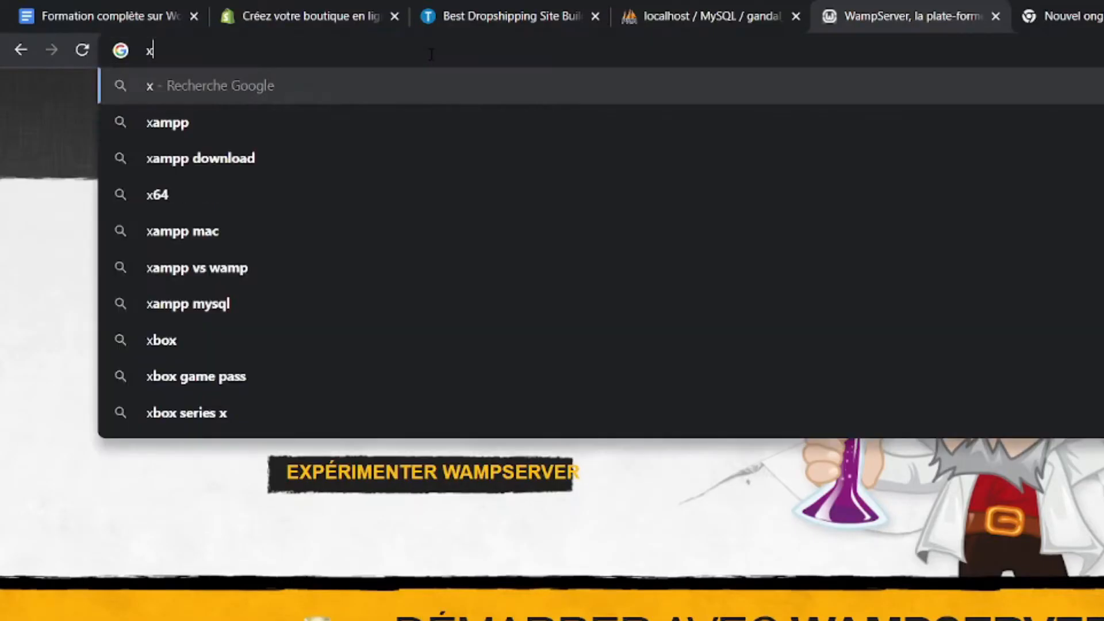
text(ampp)
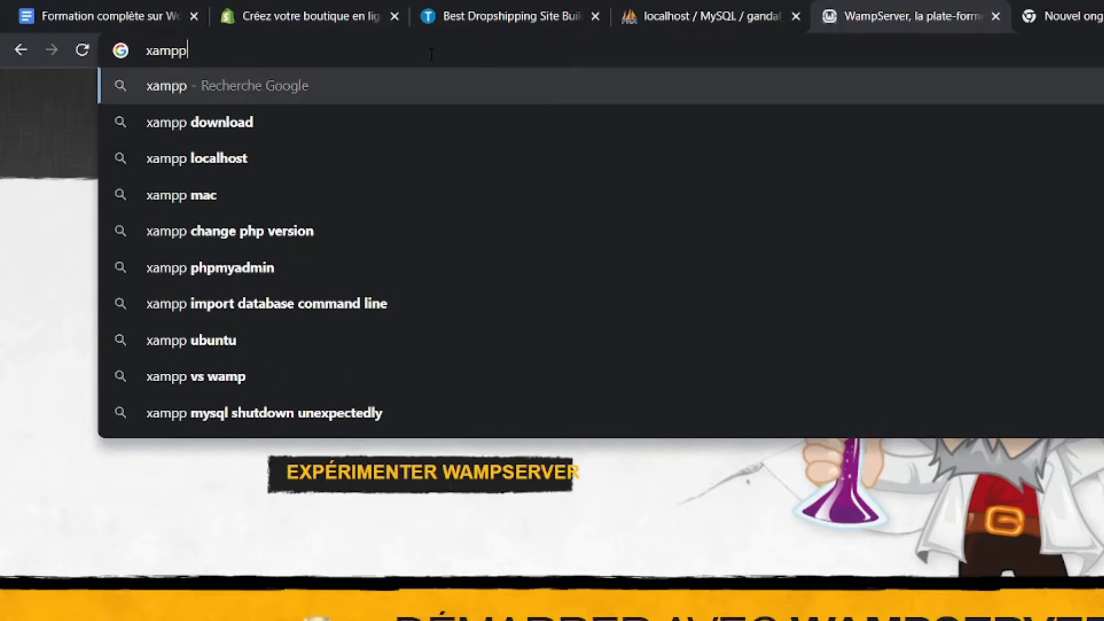
click(428, 122)
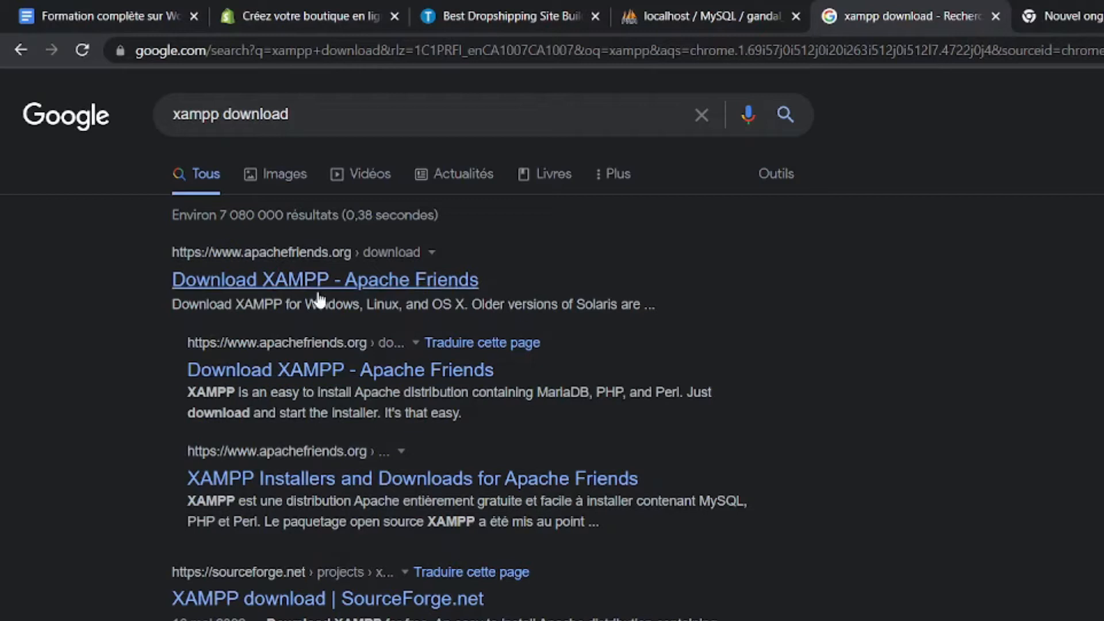
click(328, 374)
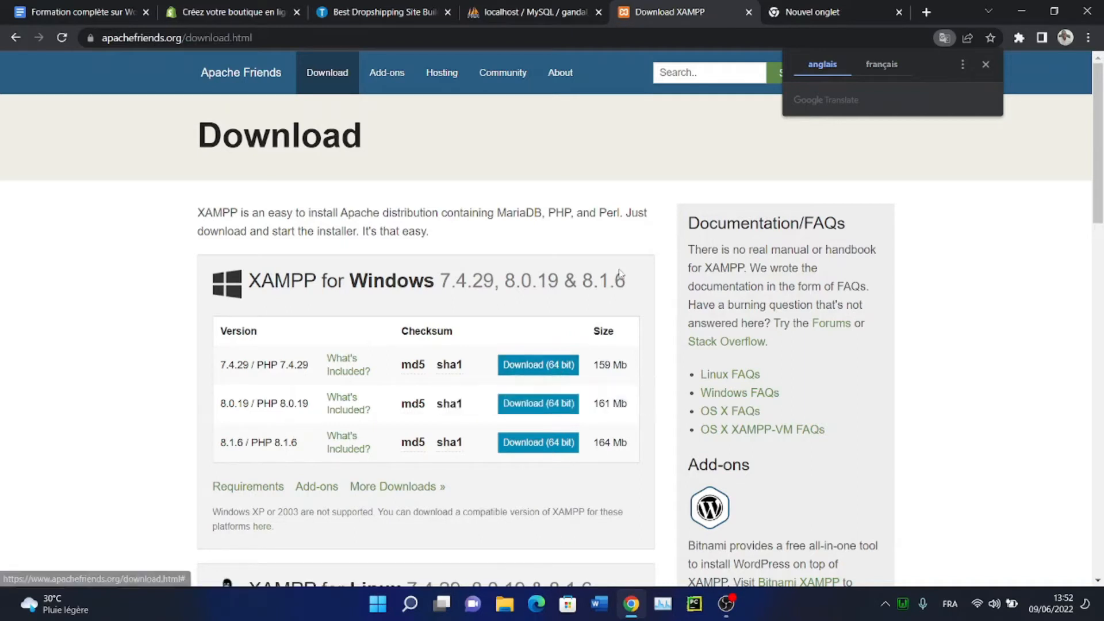
Dismiss the page translation prompt and review the listed Windows installer versions
scroll(613, 179, down, 1)
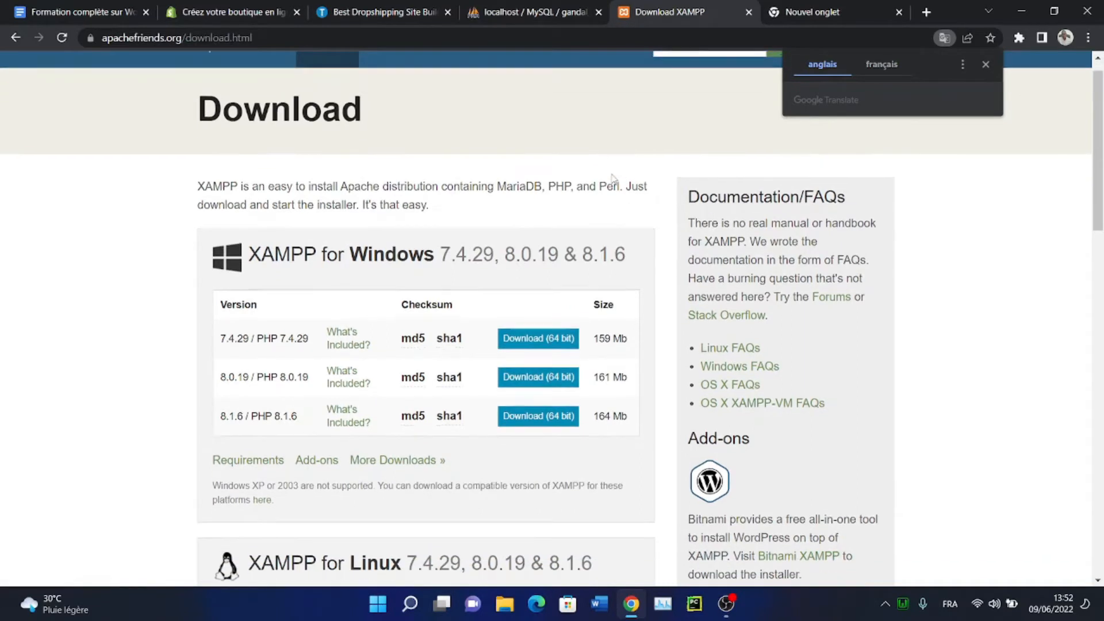
scroll(612, 179, down, 4)
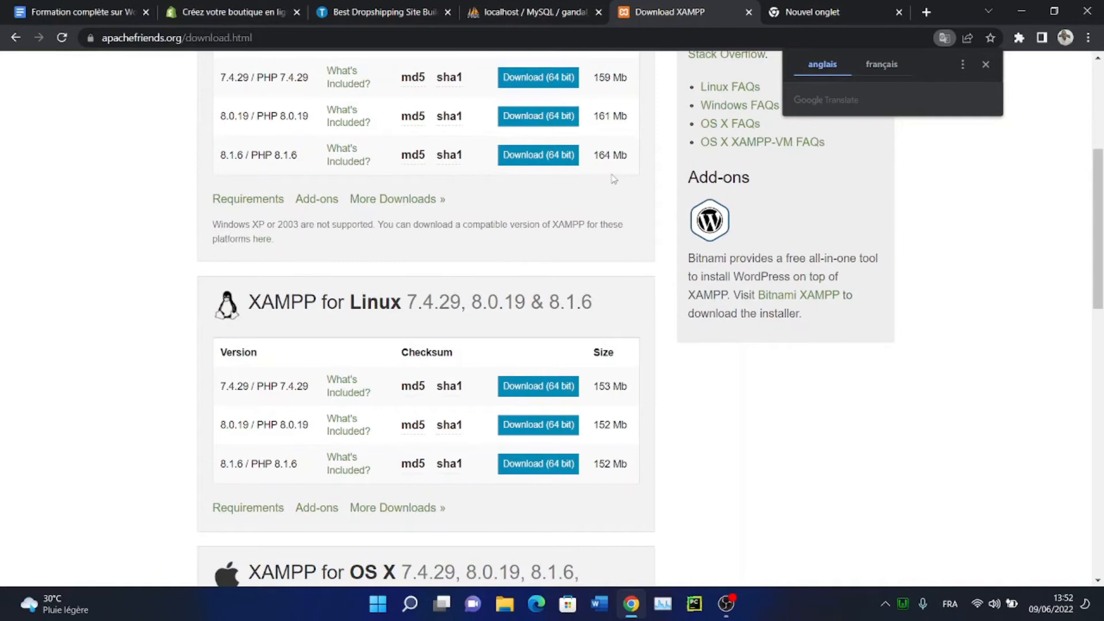
scroll(614, 178, up, 5)
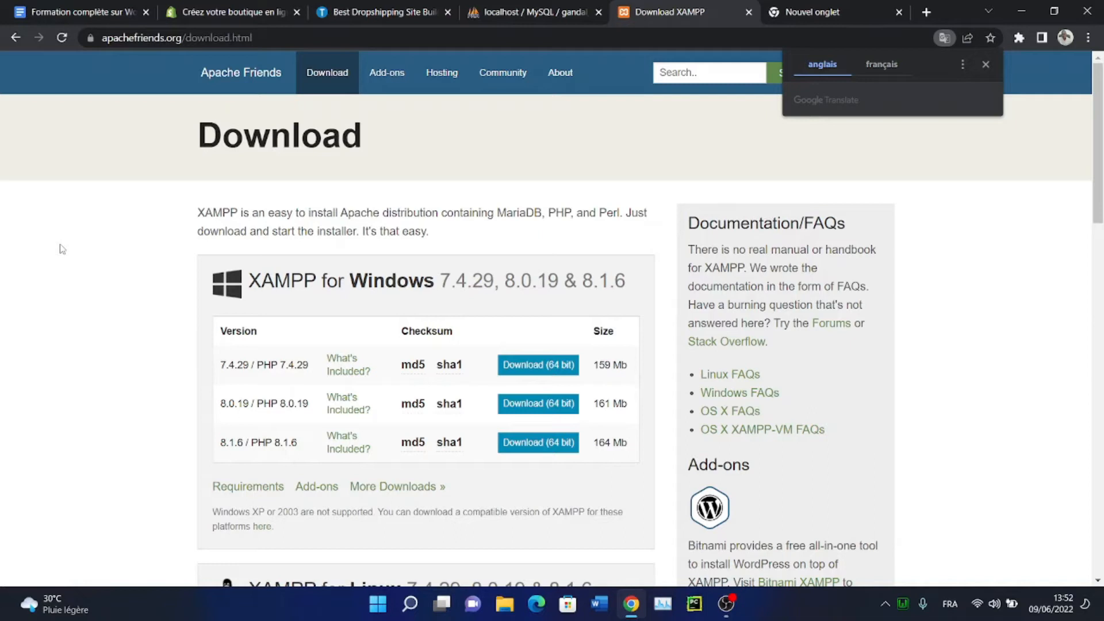
click(534, 144)
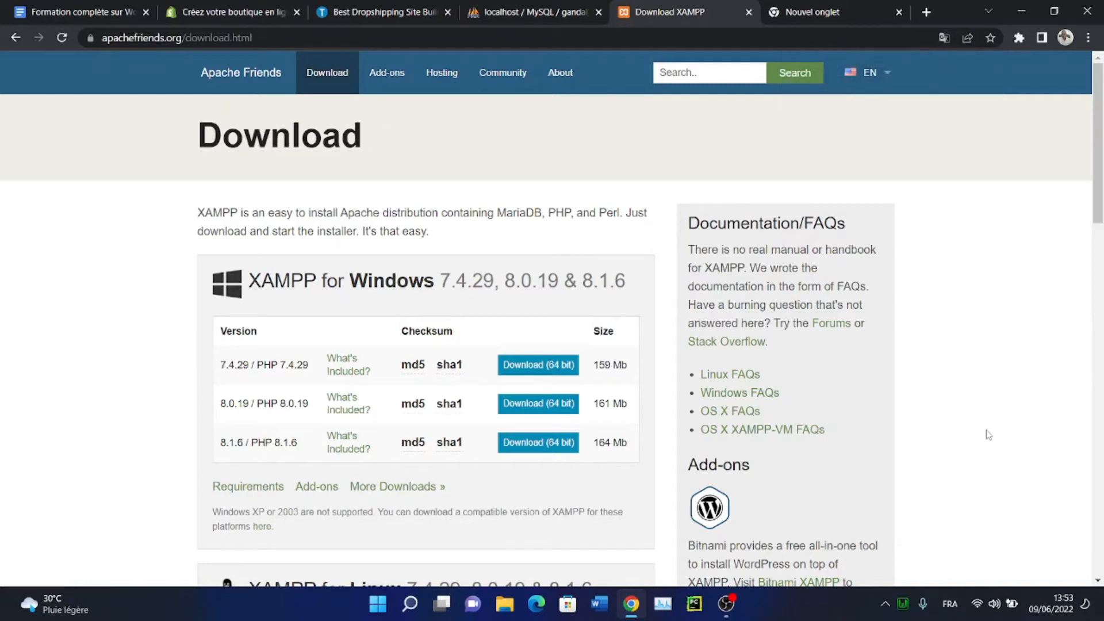
scroll(133, 322, down, 1)
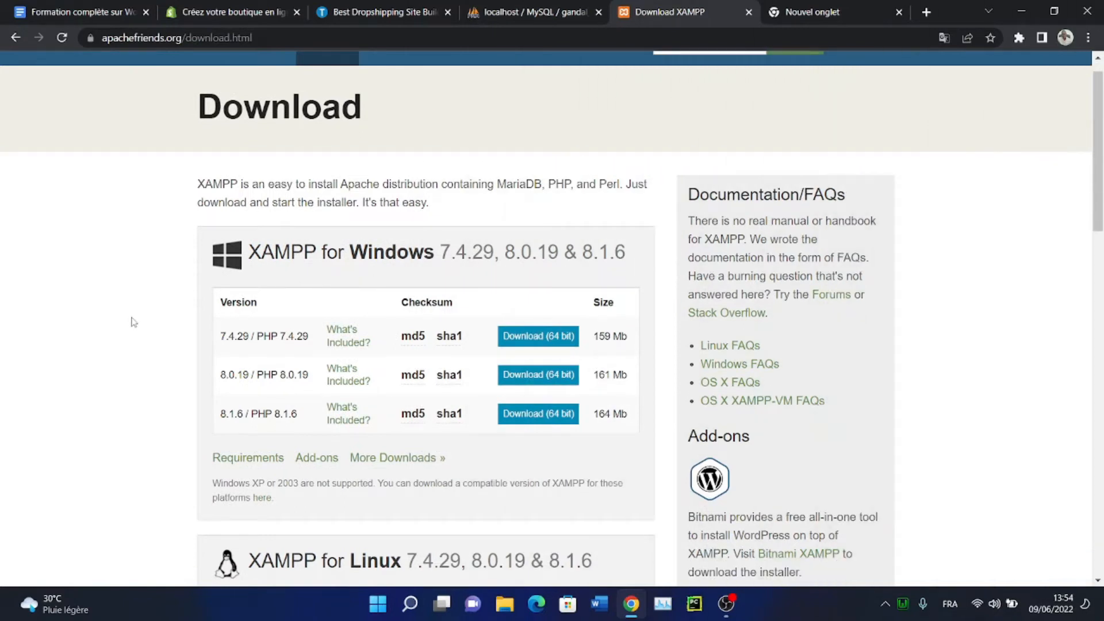
scroll(133, 322, up, 1)
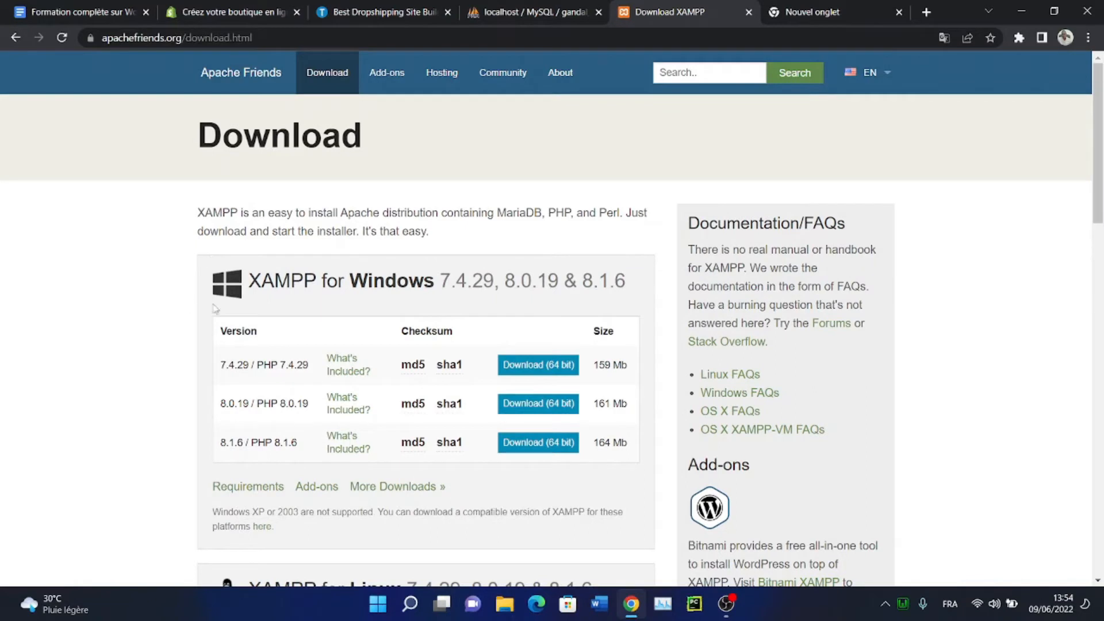
mouse_move(413, 373)
Download the XAMPP 7.4.29 Windows 64-bit installer and launch its setup wizard
click(538, 368)
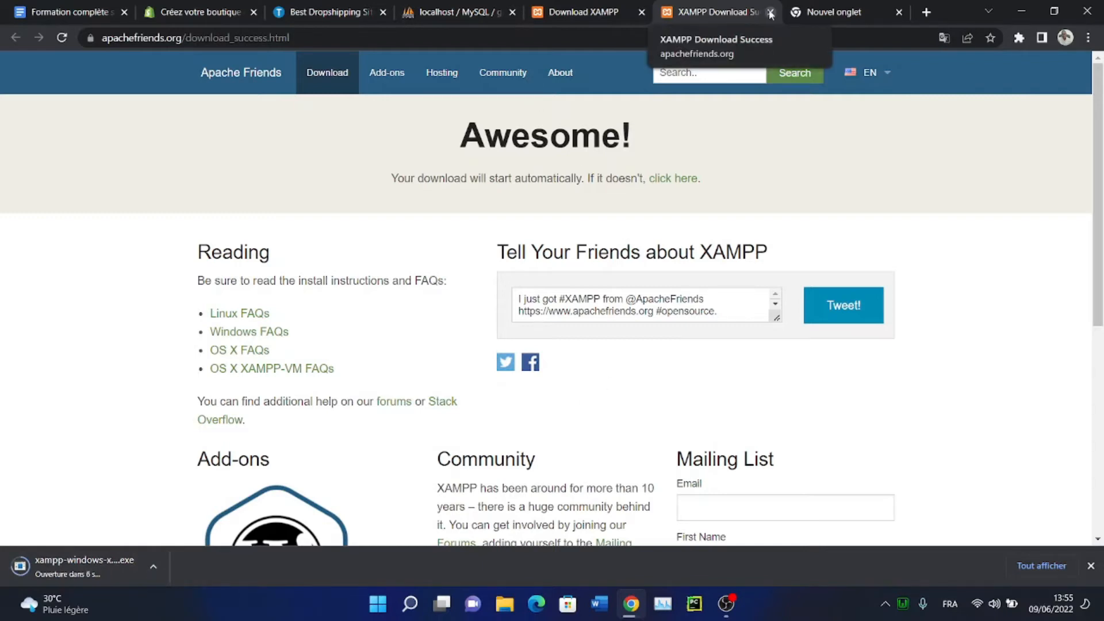
mouse_move(1100, 175)
mouse_down()
mouse_move(1102, 354)
mouse_move(1101, 167)
mouse_up()
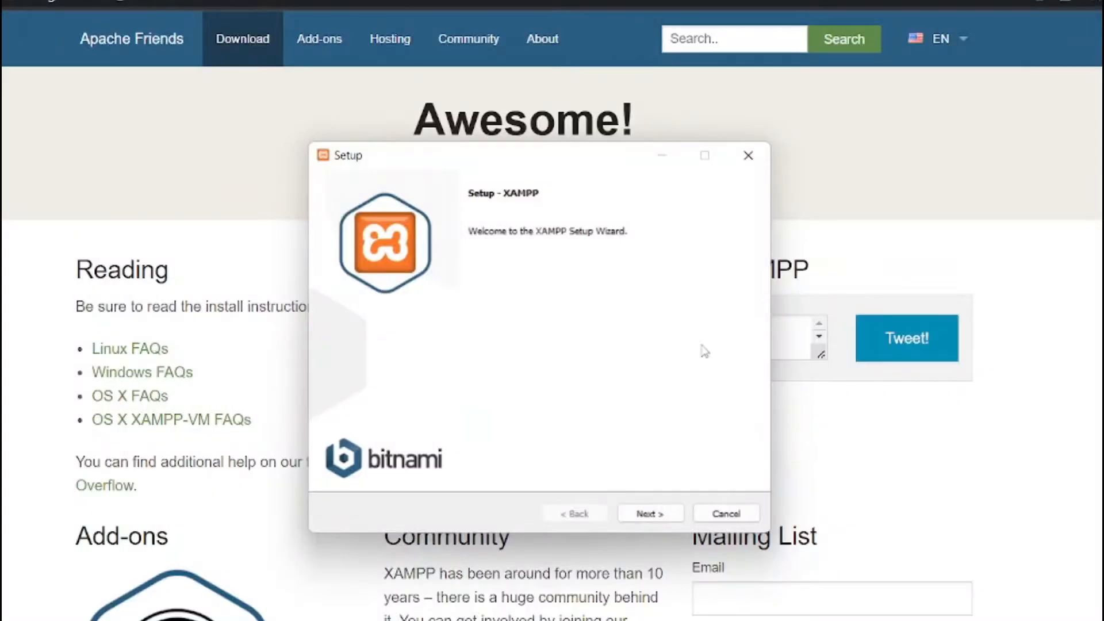
Keep all XAMPP components and set the install folder to C:\xampp
click(648, 514)
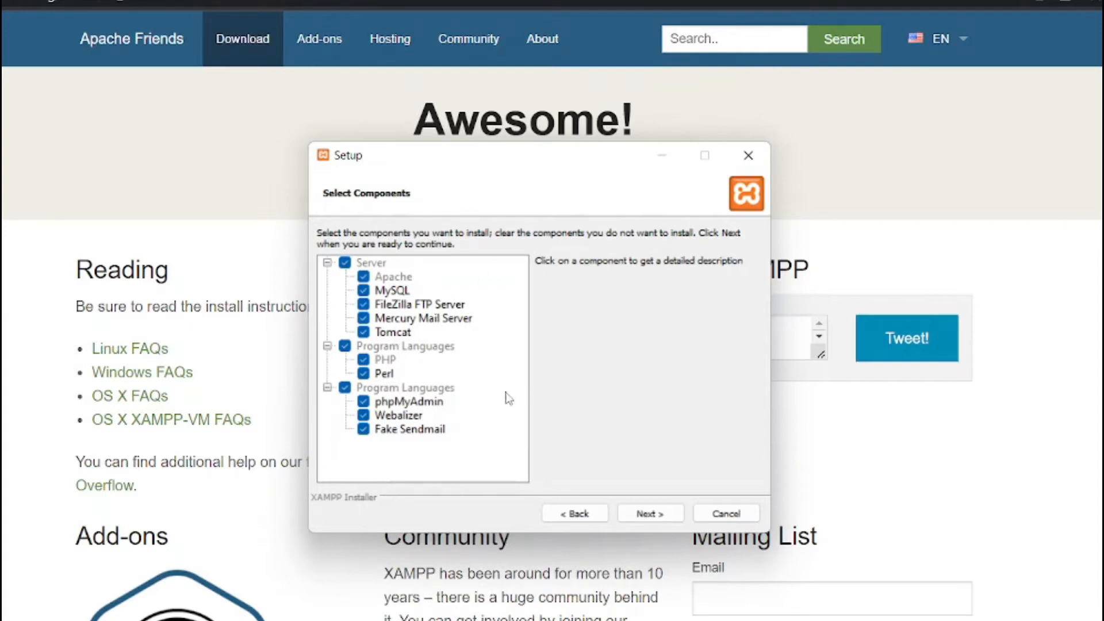
click(643, 515)
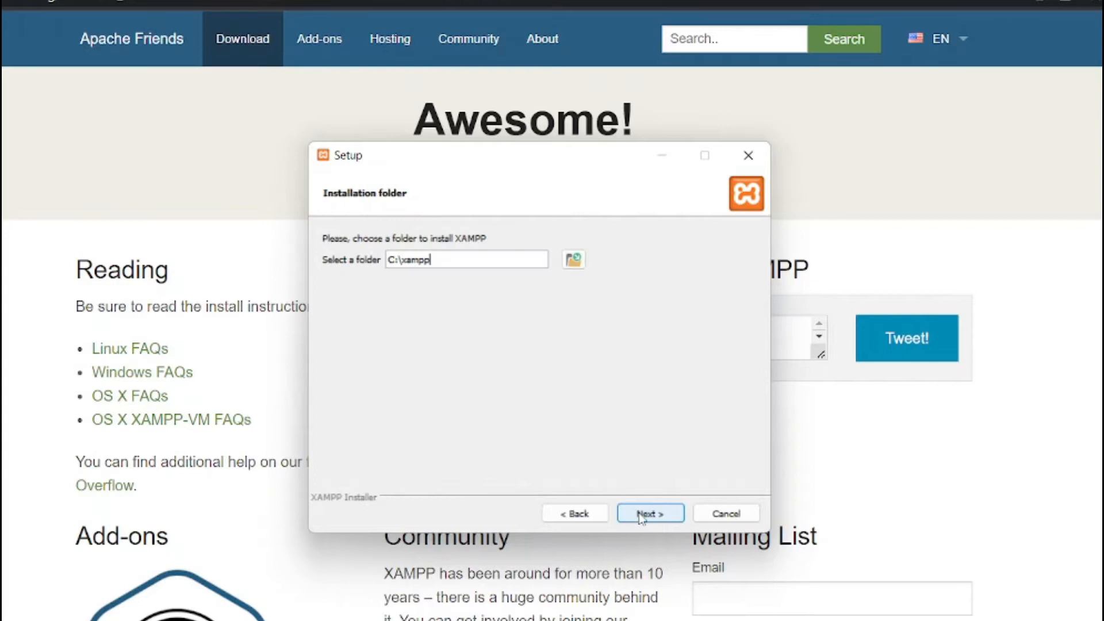
click(439, 260)
double_click(439, 260)
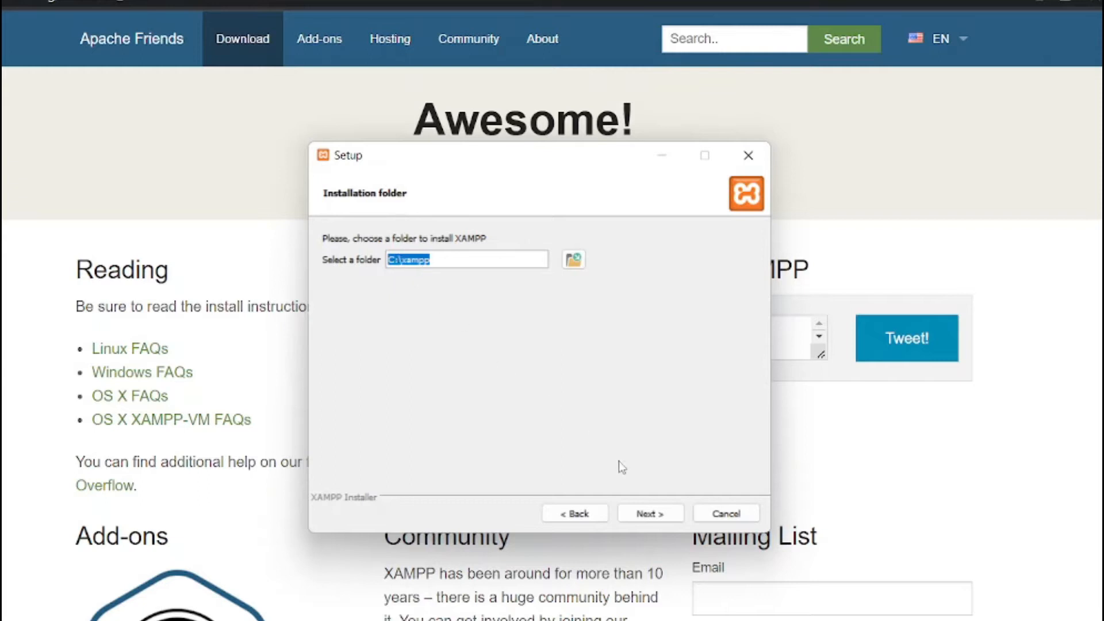
click(641, 514)
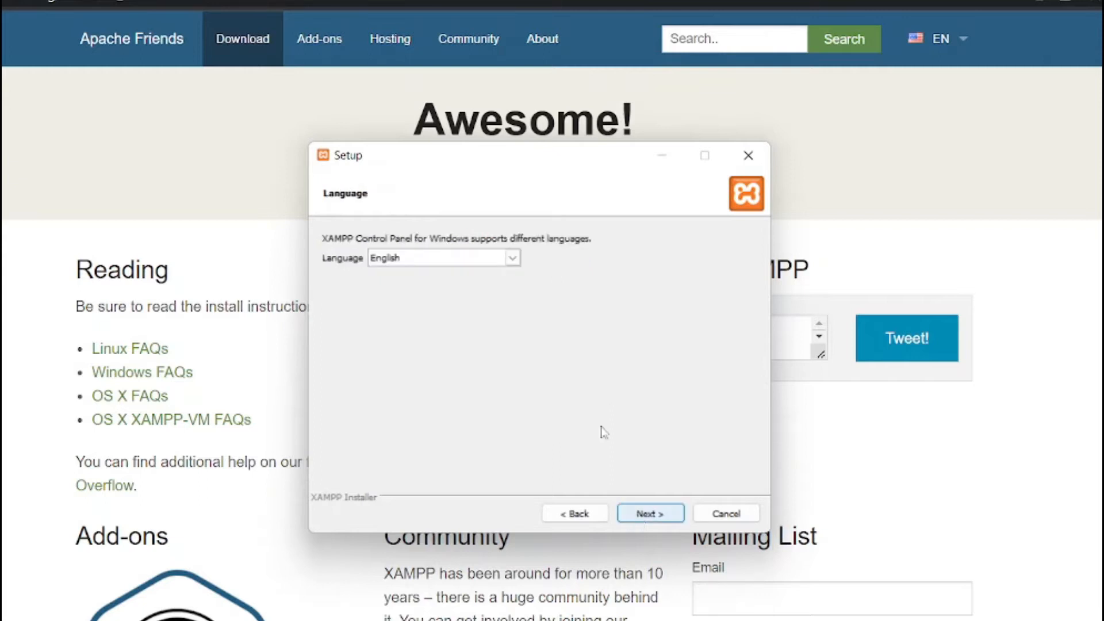
Keep English as the Control Panel language and skip the Bitnami offer
click(512, 258)
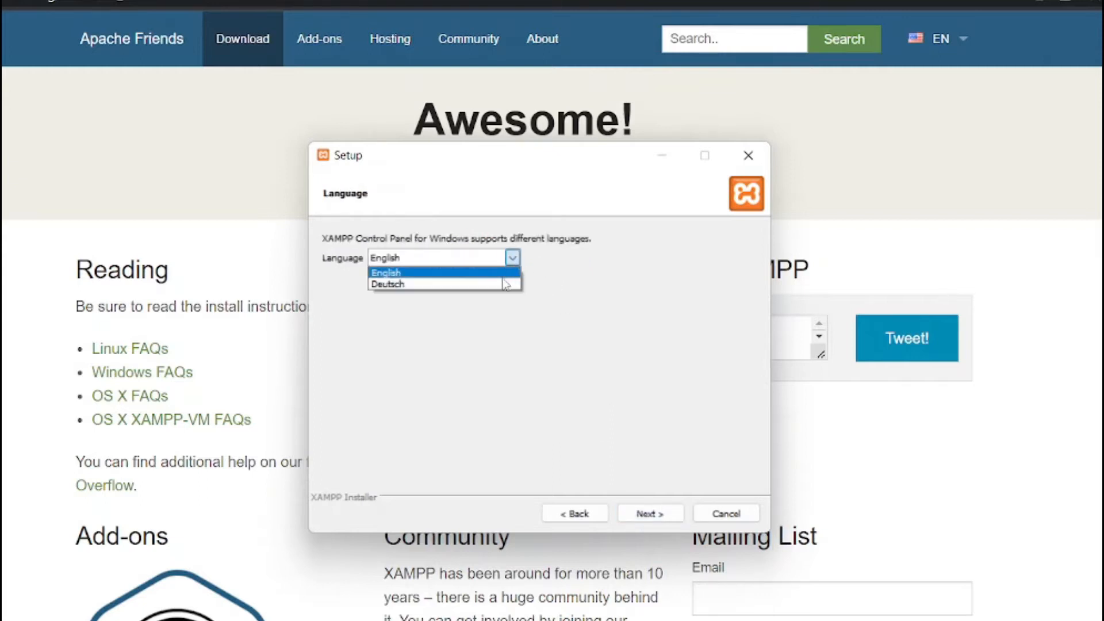
click(498, 275)
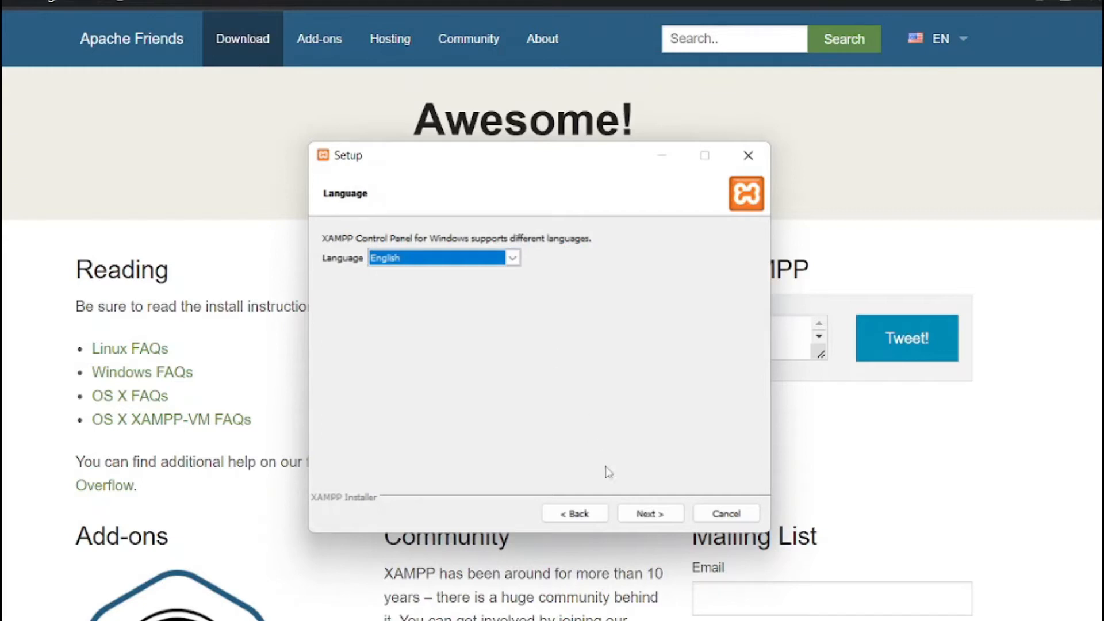
click(641, 514)
click(640, 514)
click(642, 513)
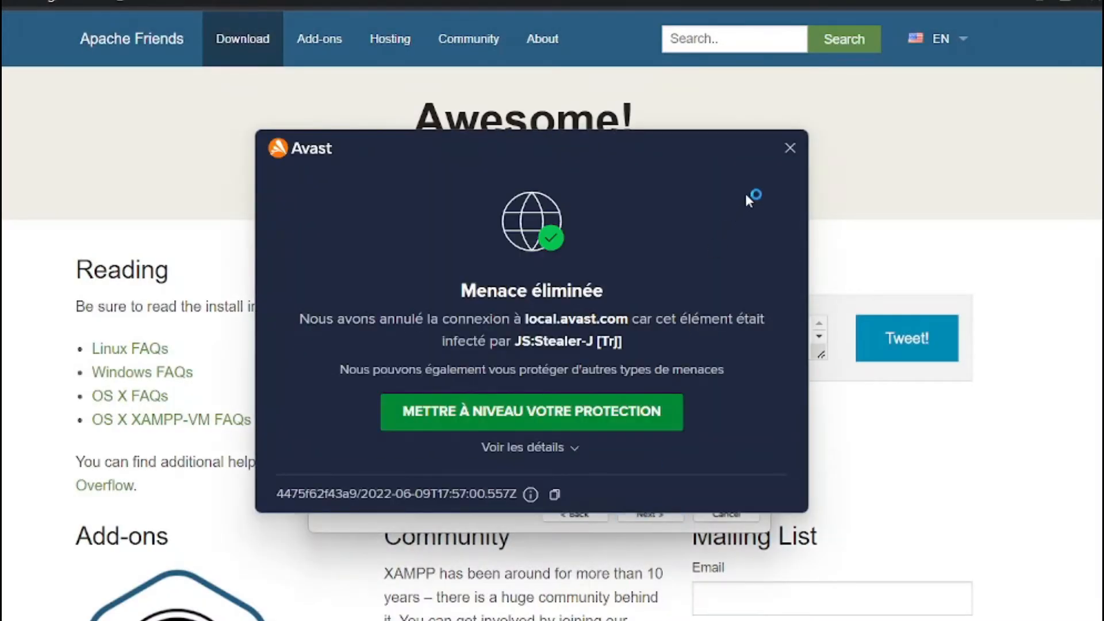
Dismiss the antivirus notice, start installing, and allow Apache HTTP Server through the firewall
click(780, 159)
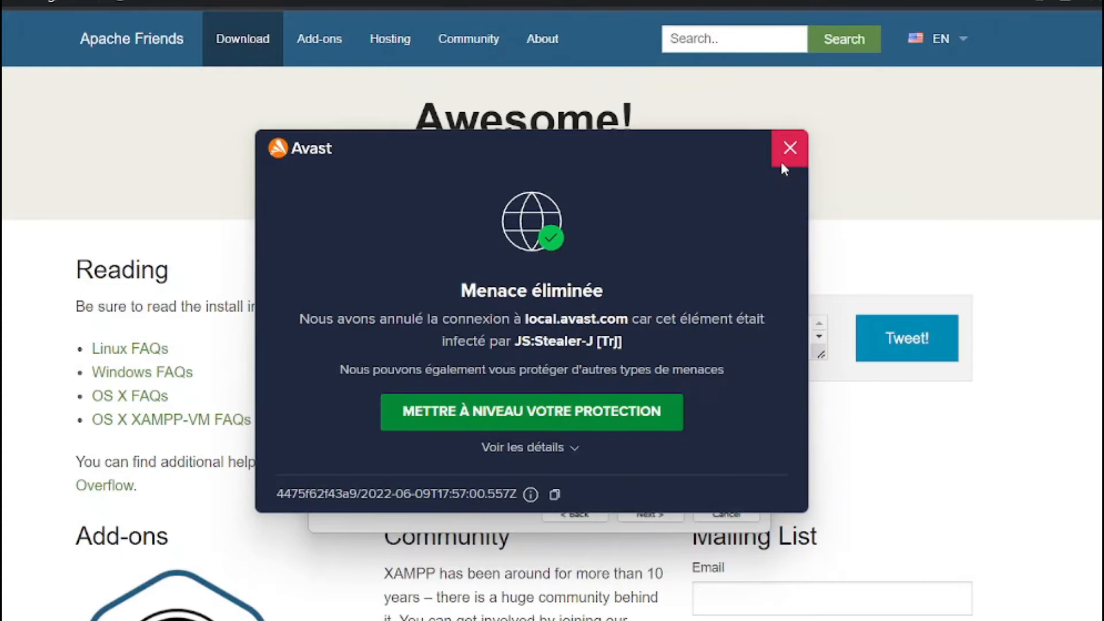
click(649, 514)
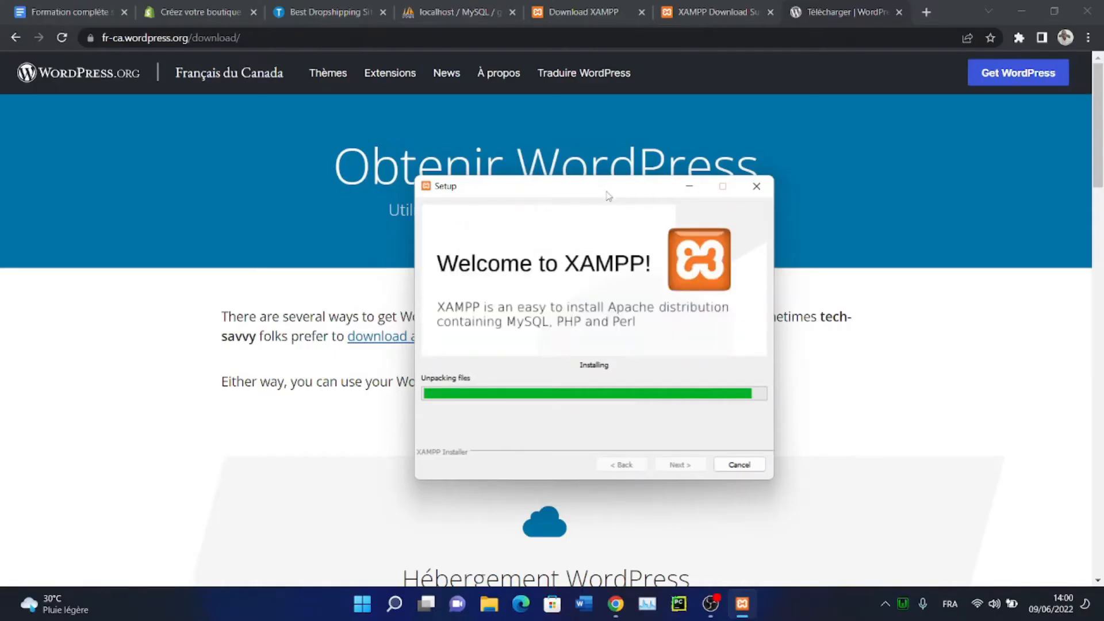
drag(608, 196, 641, 195)
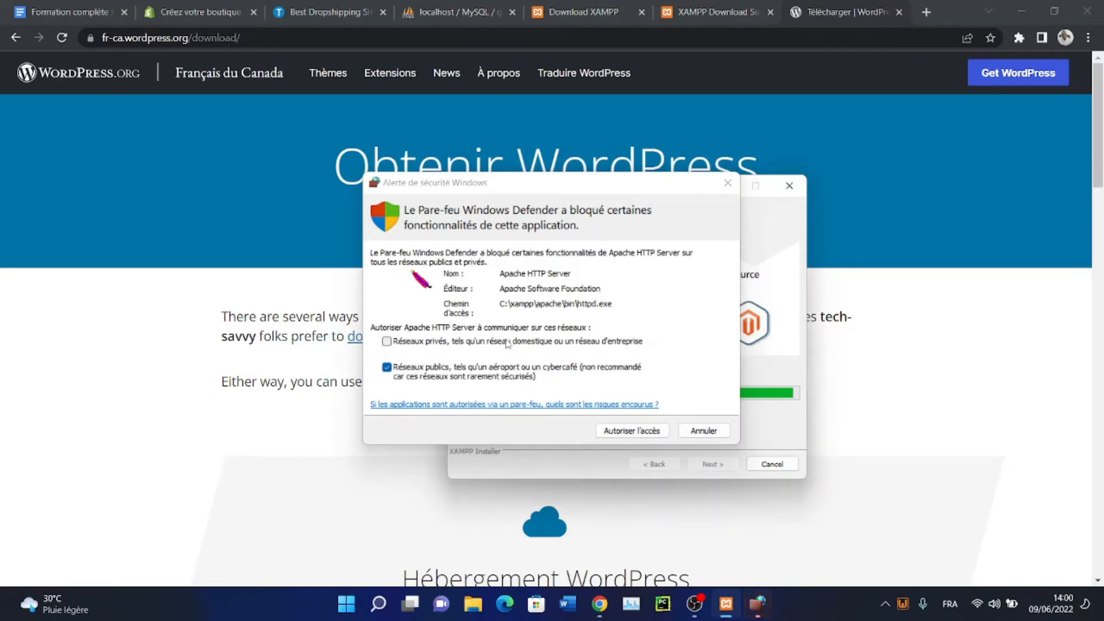
click(619, 431)
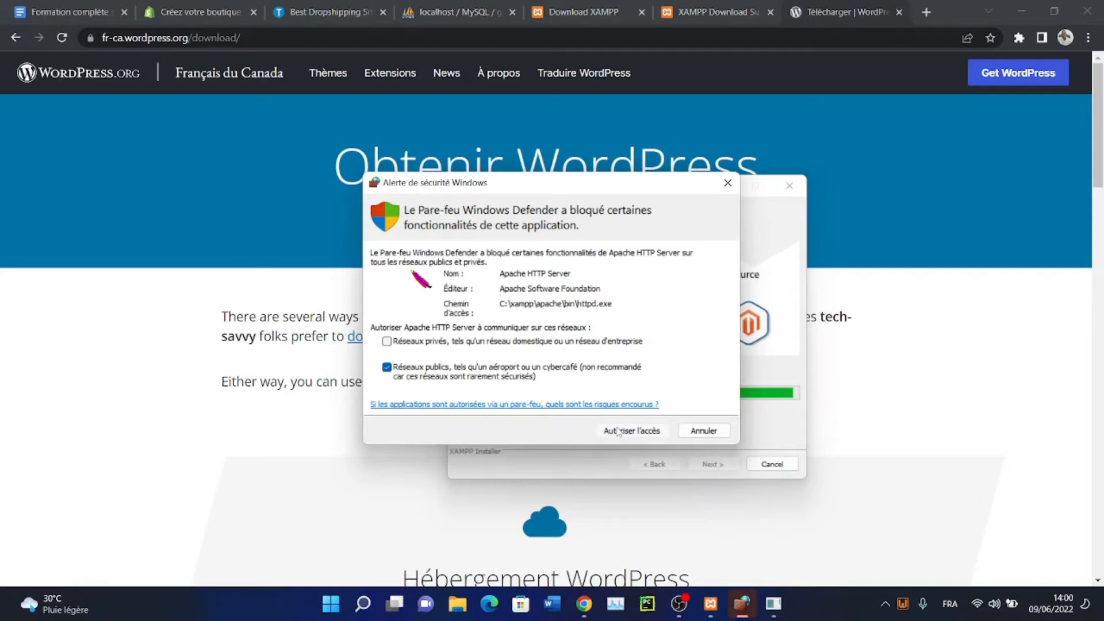
click(618, 431)
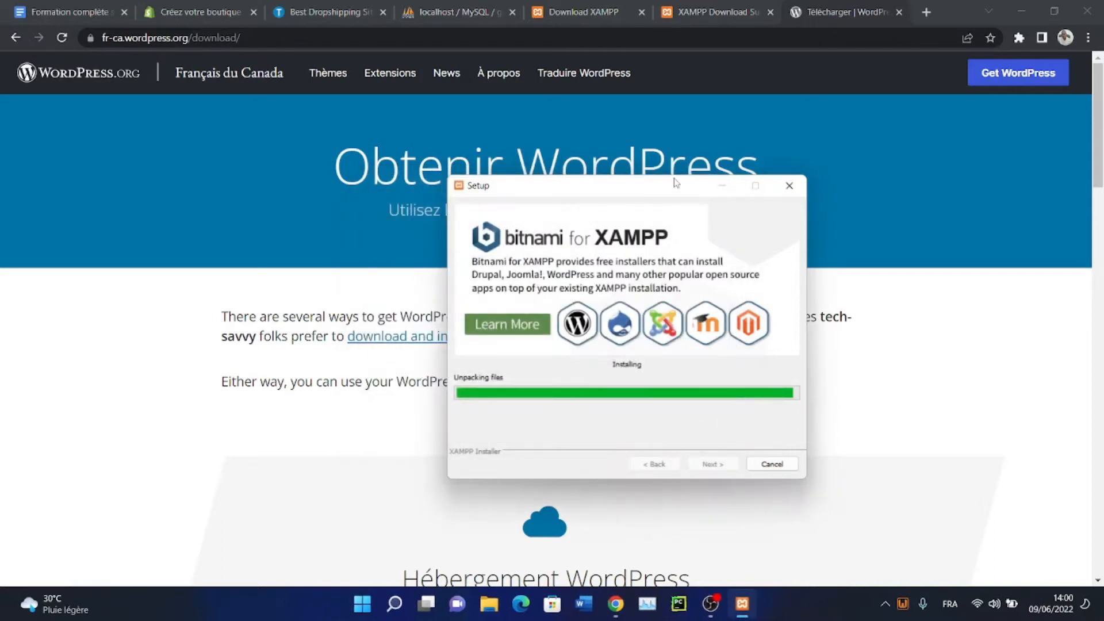
drag(676, 183, 779, 167)
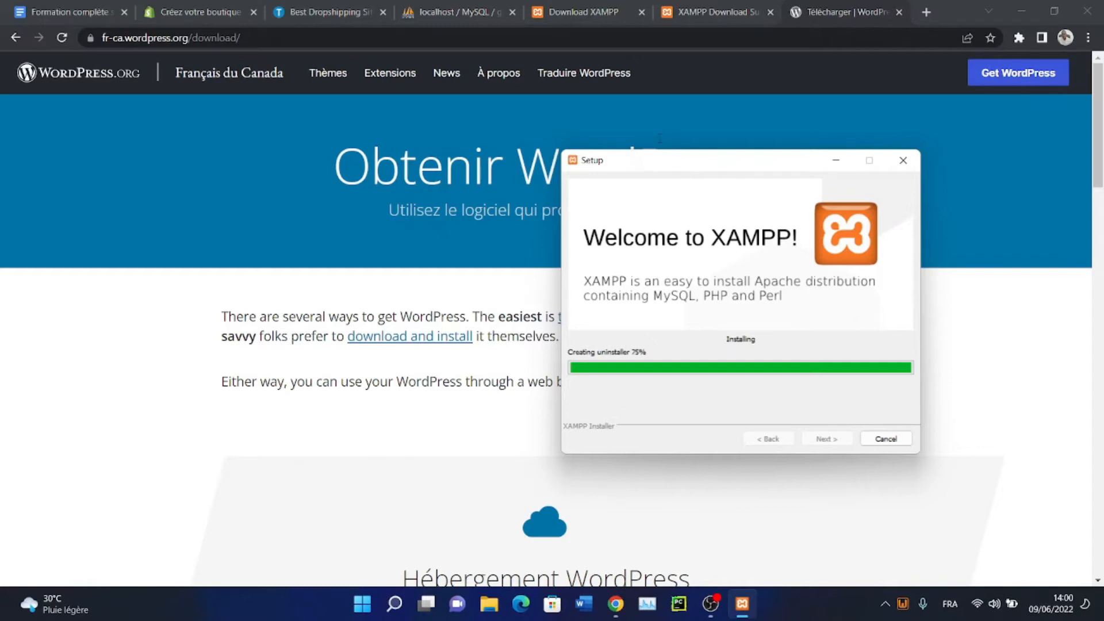
Reload the WordPress download page, then finish XAMPP setup and launch the Control Panel
click(611, 40)
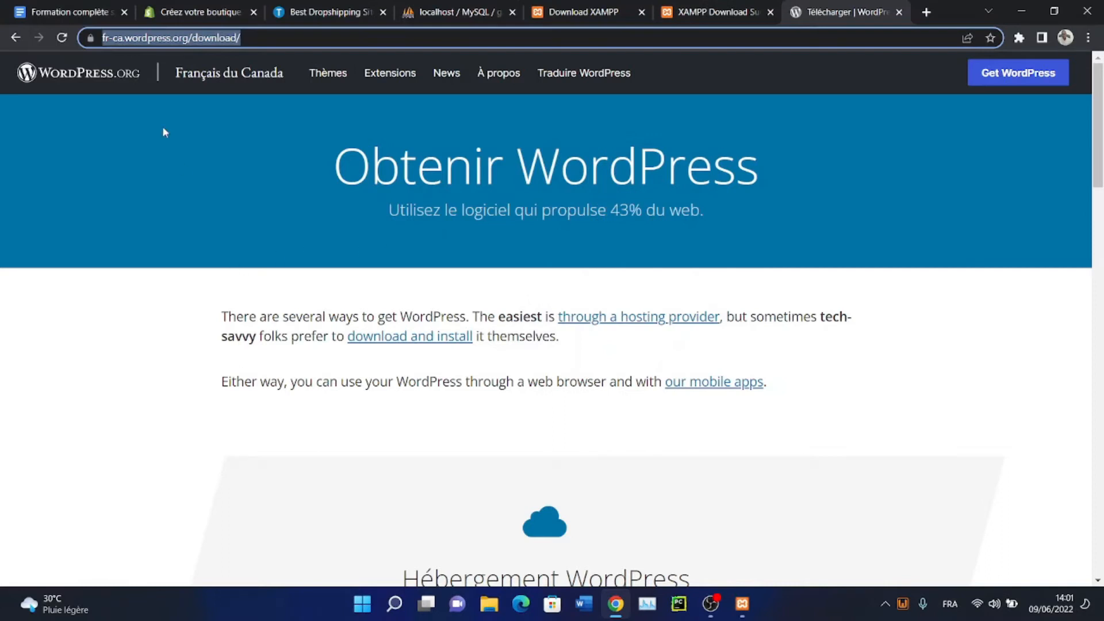
click(190, 184)
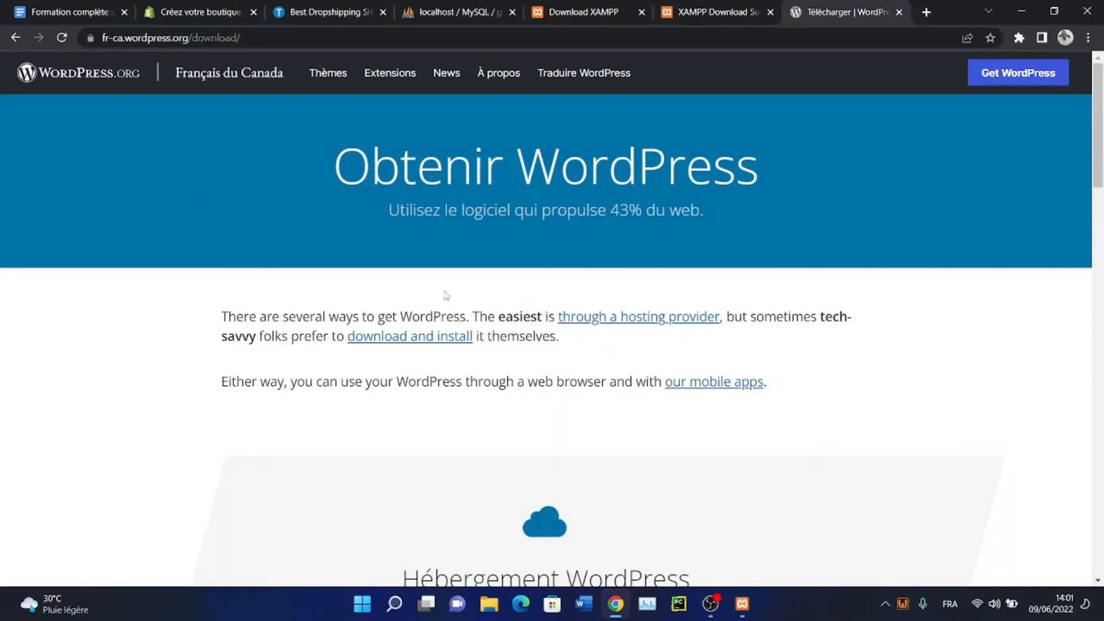
click(1018, 74)
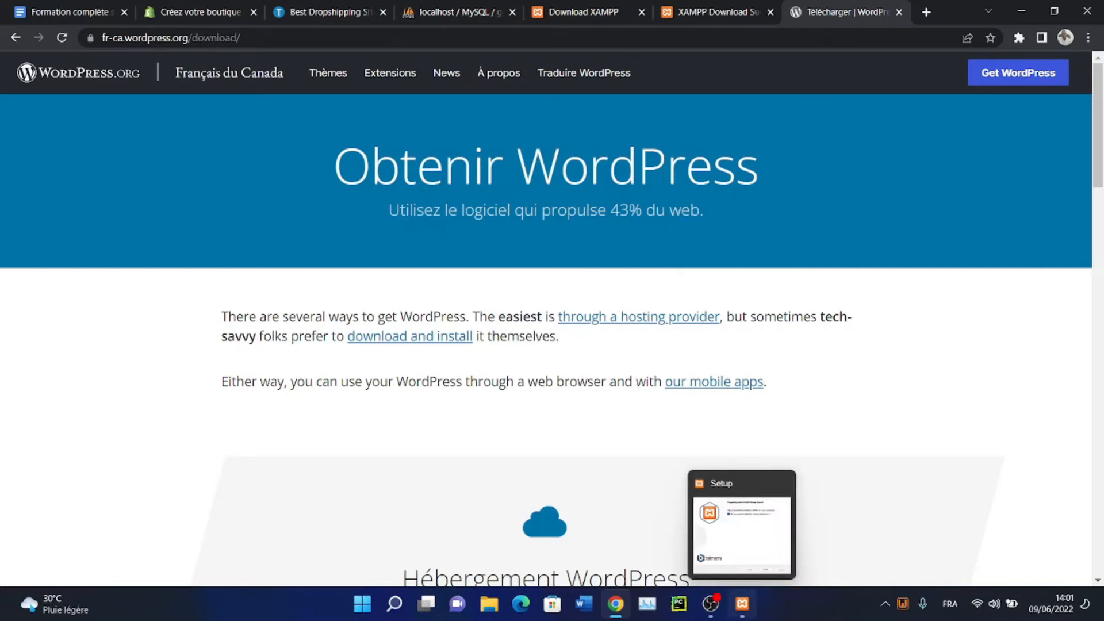
click(742, 604)
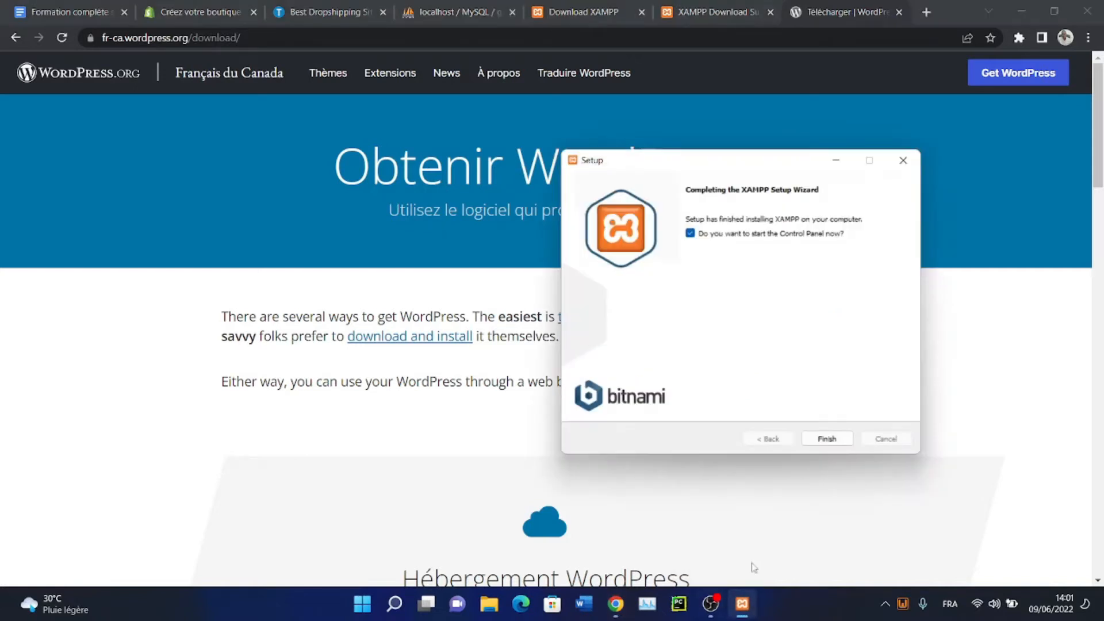
click(840, 438)
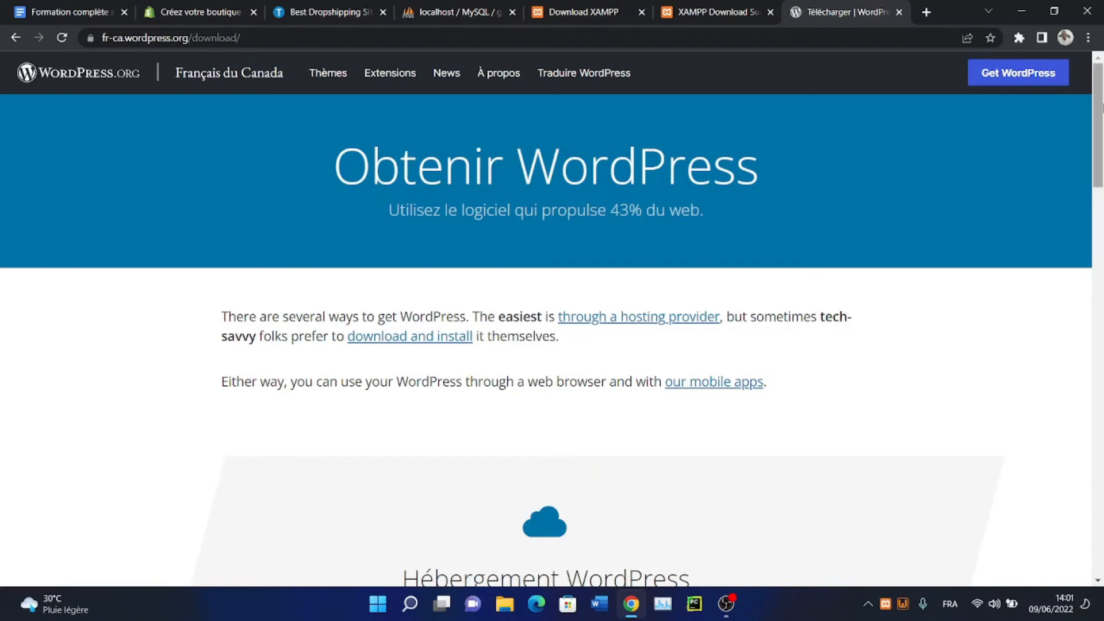
Download wordpress-6.0-fr_CA.zip, close the Hourra message, and show it in Téléchargements
scroll(1096, 271, down, 10)
scroll(903, 273, down, 5)
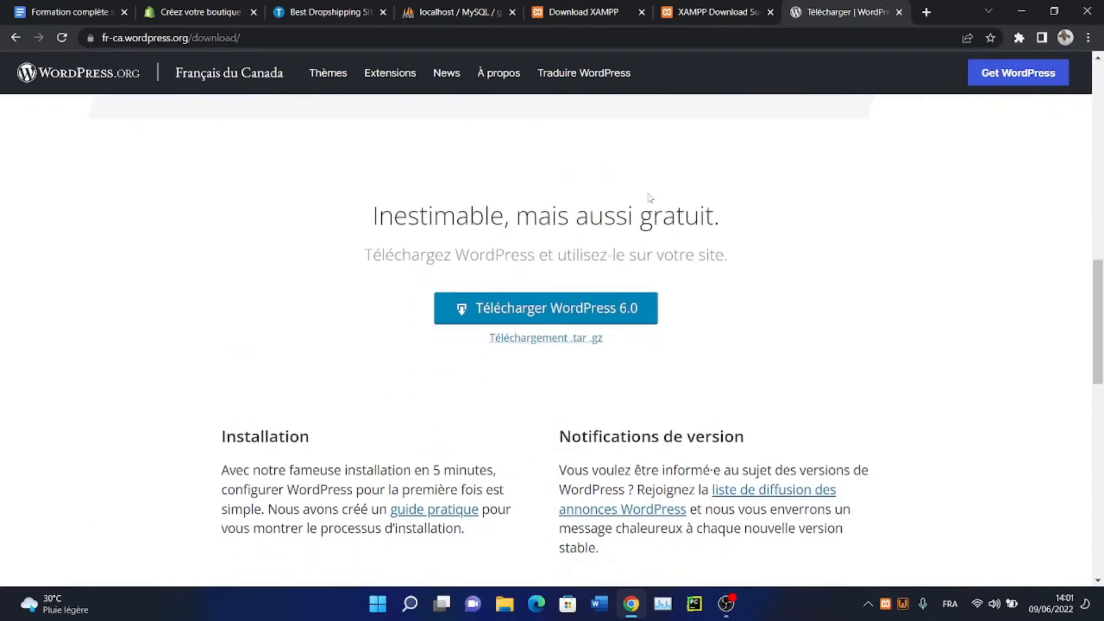
click(564, 318)
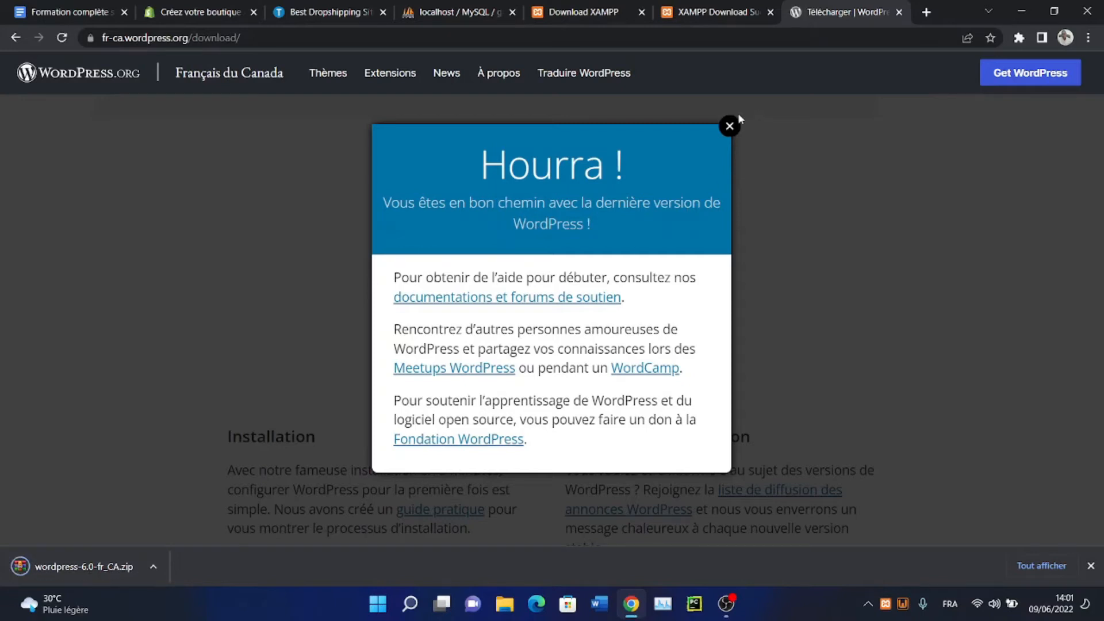
click(730, 126)
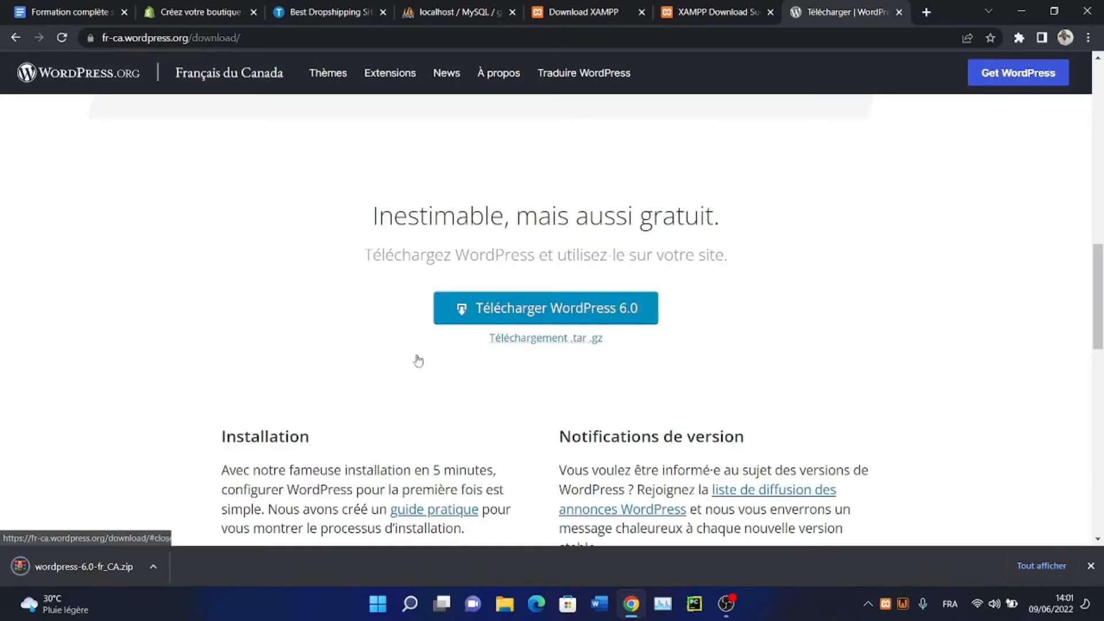
click(157, 569)
click(210, 514)
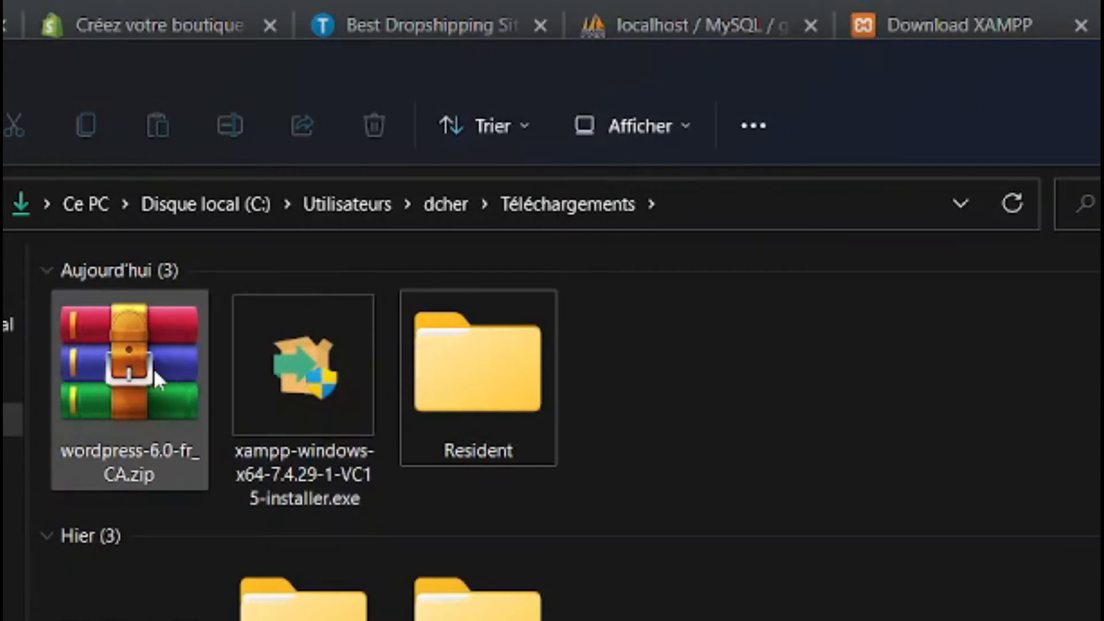
Check the WordPress zip's actions, then select the extracted wordpress folder beside it
click(139, 399)
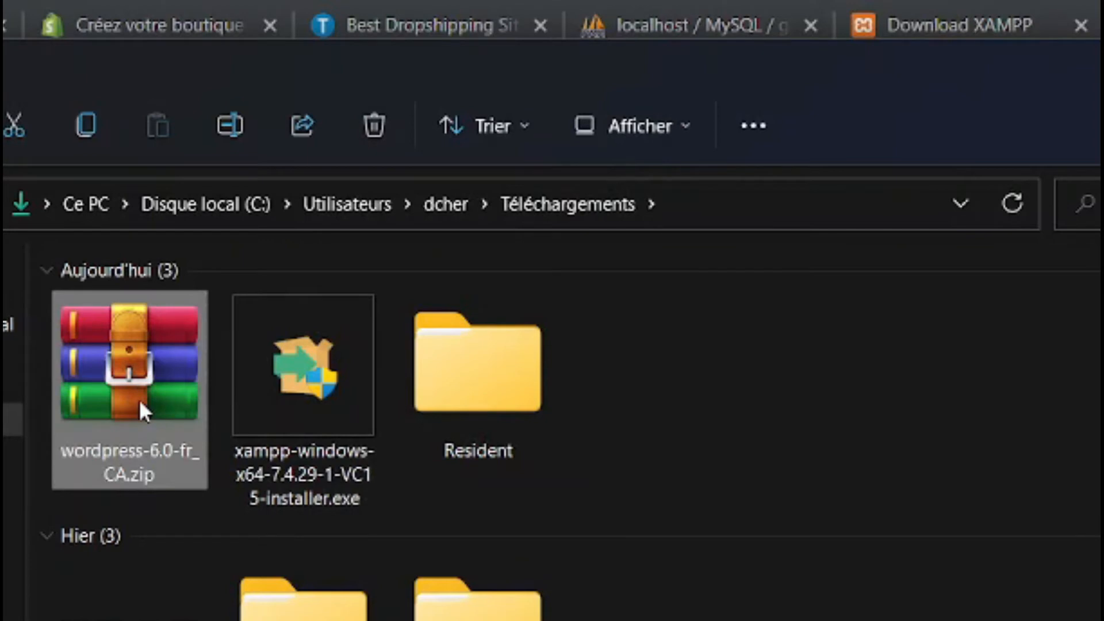
right_click(139, 399)
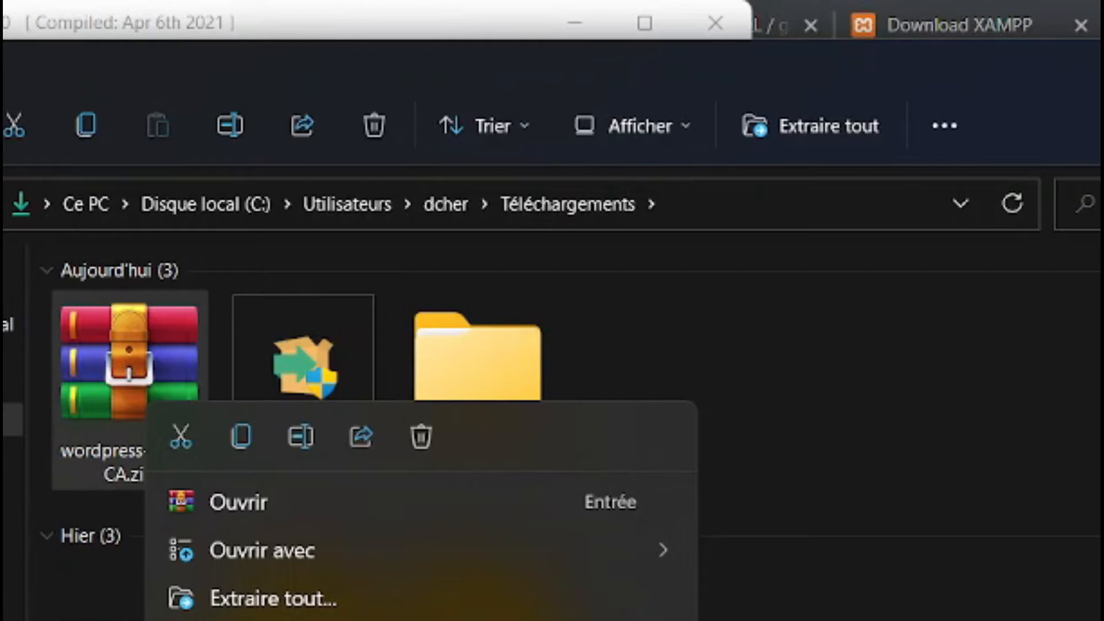
key(Escape)
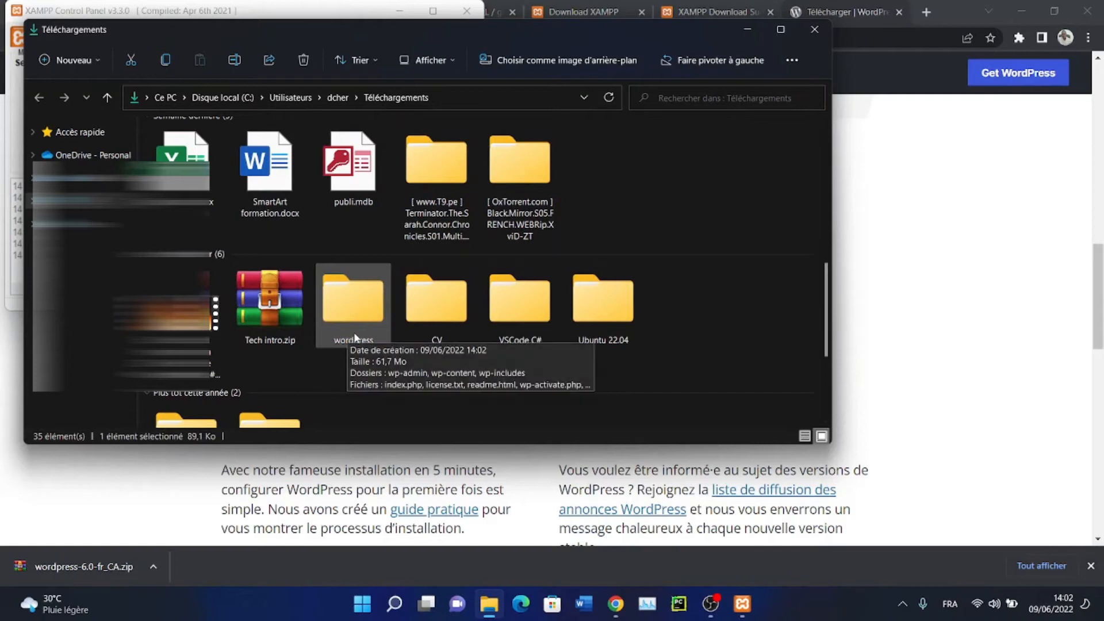
click(354, 333)
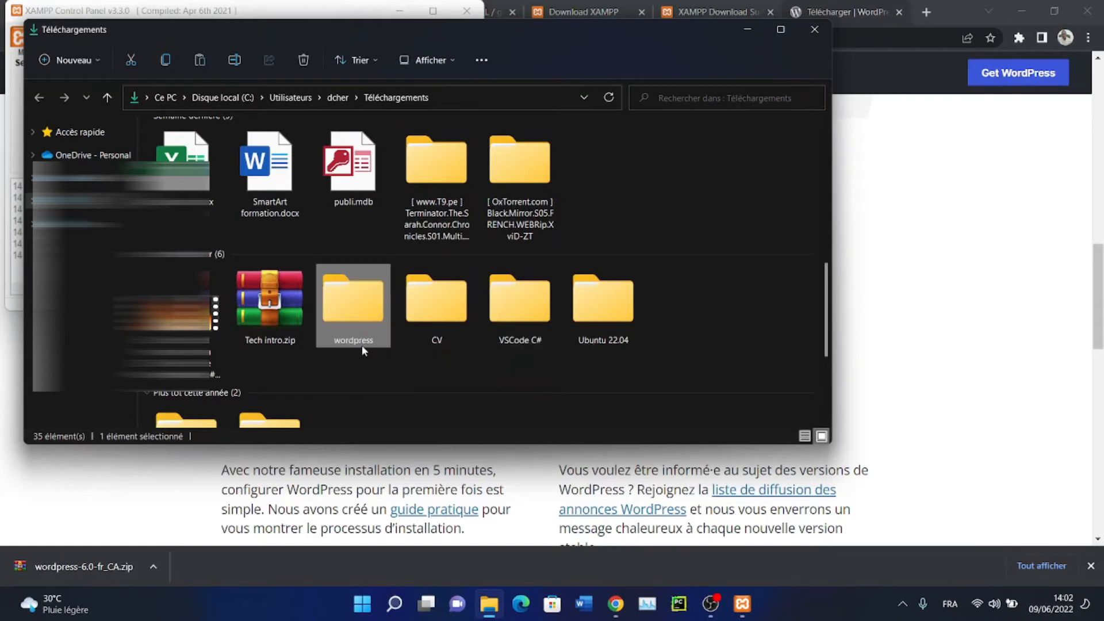
Start Apache and MySQL, allow MySQL through the firewall, and open the C: drive
click(747, 30)
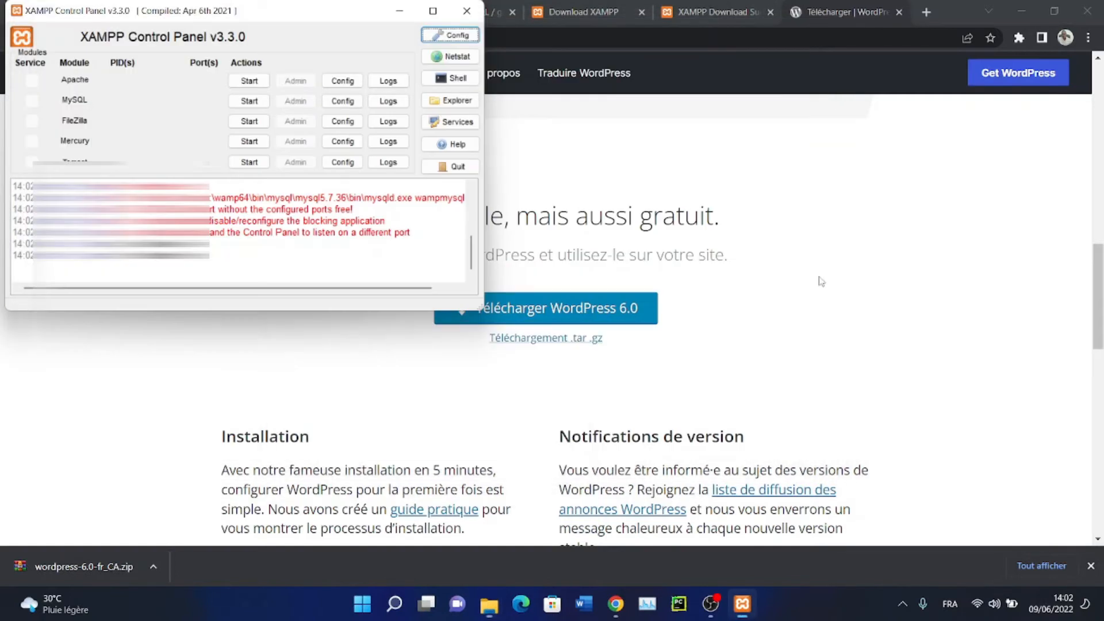
drag(272, 19, 595, 149)
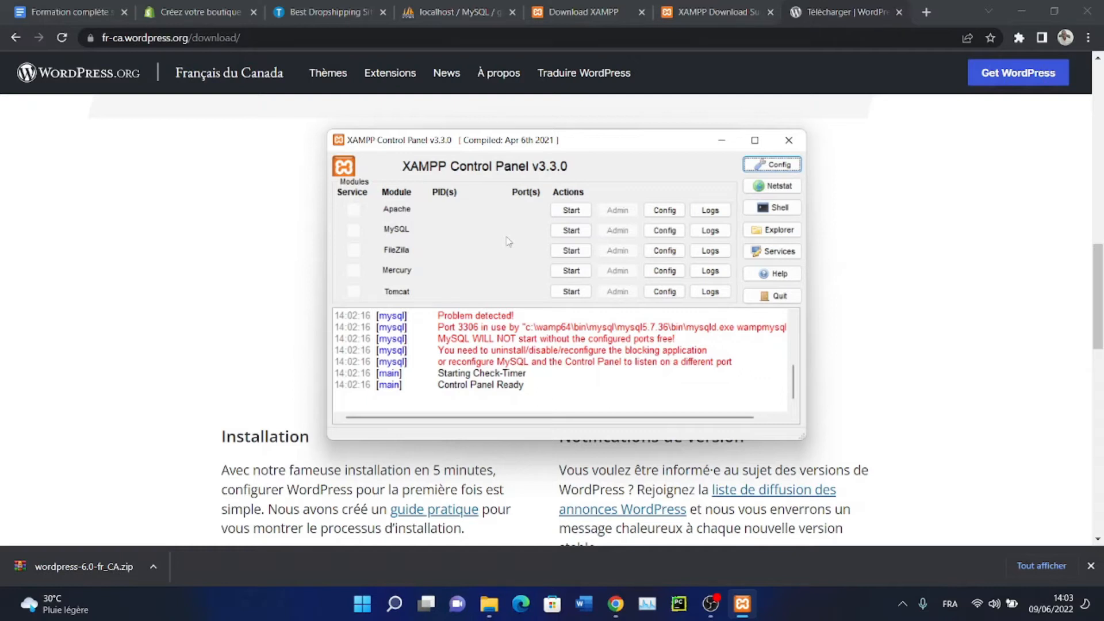
click(574, 211)
click(572, 232)
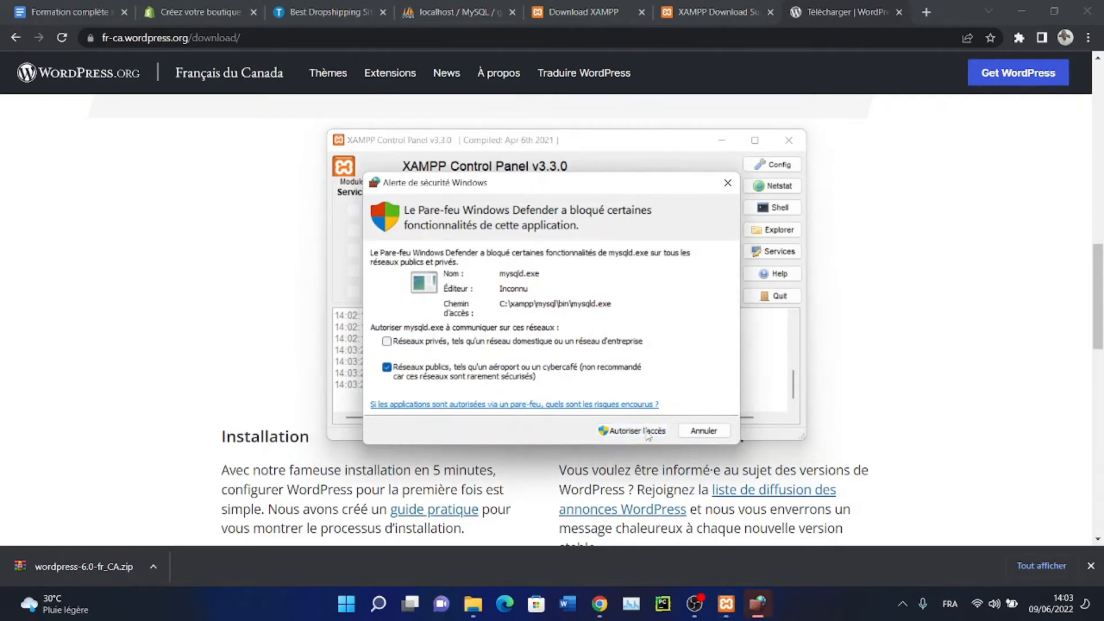
click(648, 433)
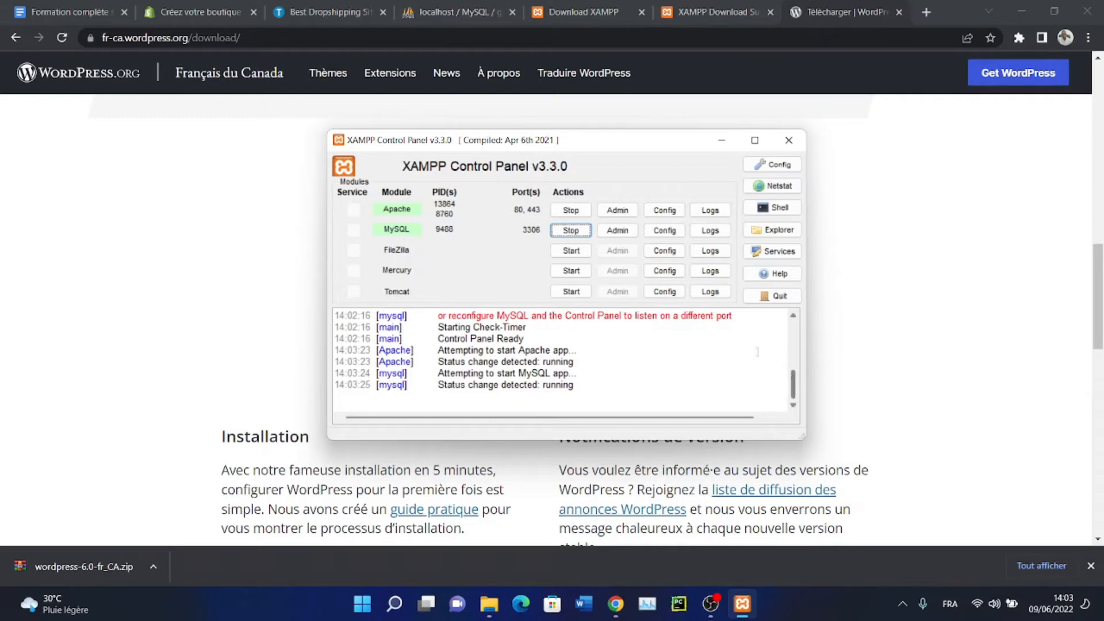
click(793, 336)
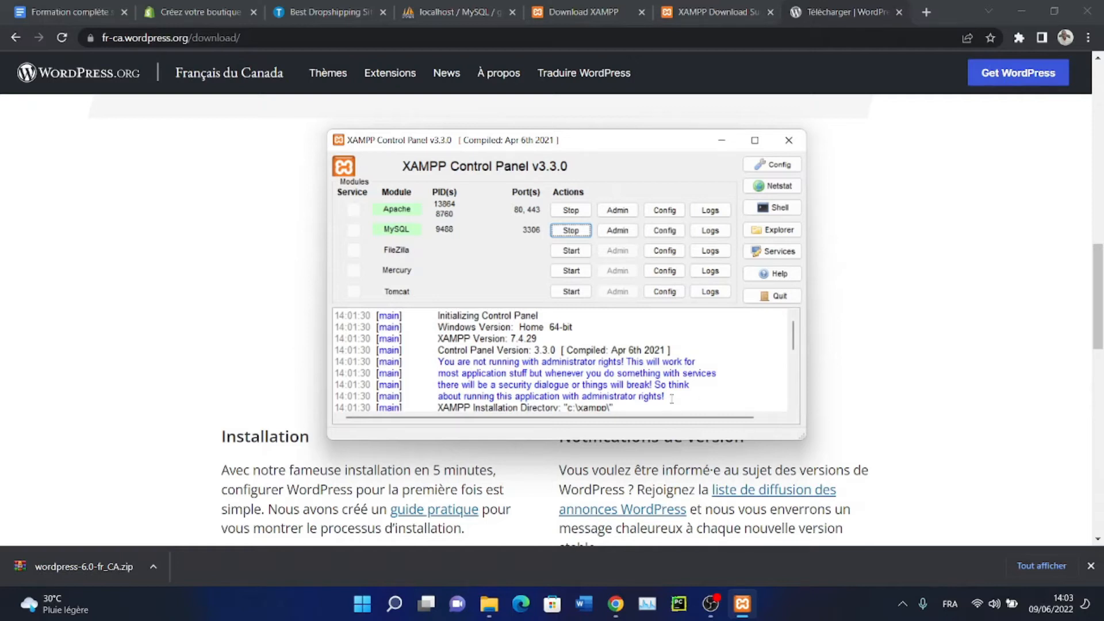
click(773, 229)
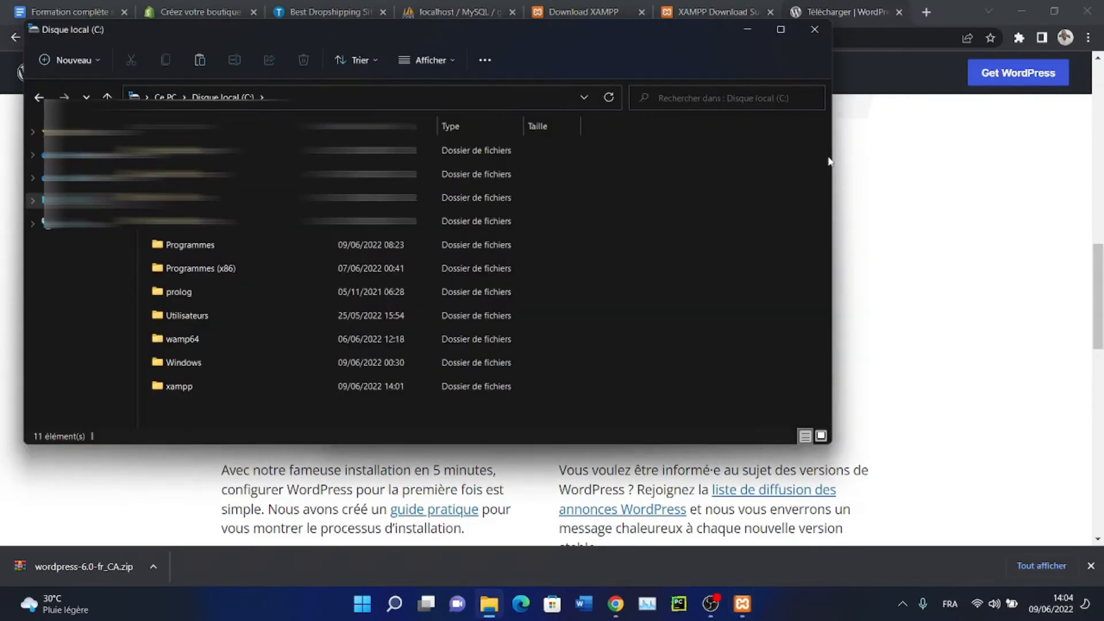
double_click(180, 386)
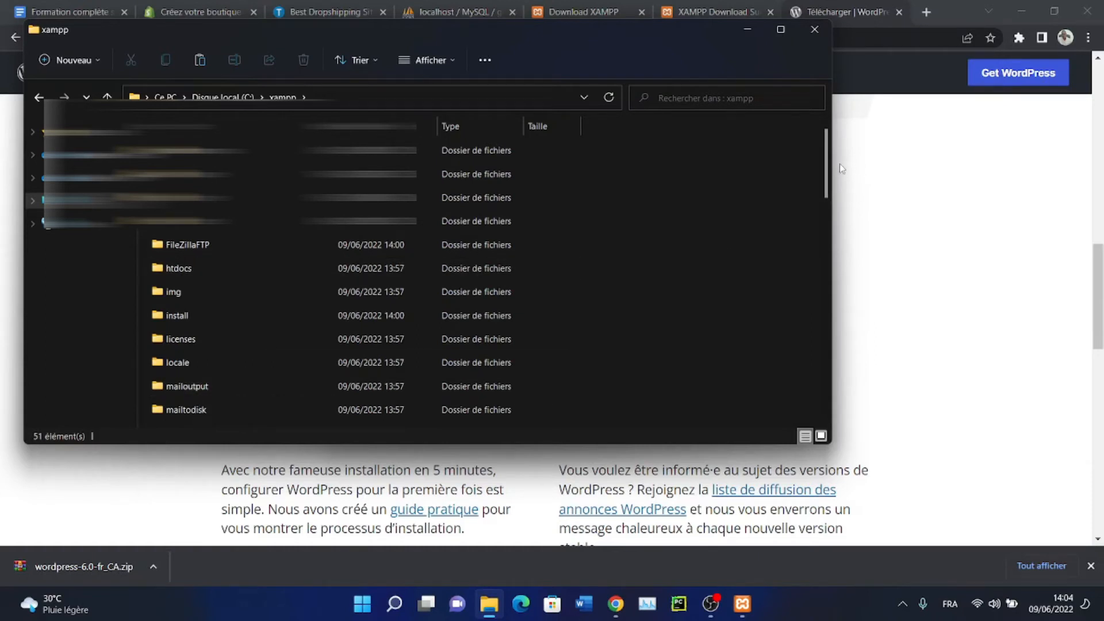
drag(827, 181, 835, 269)
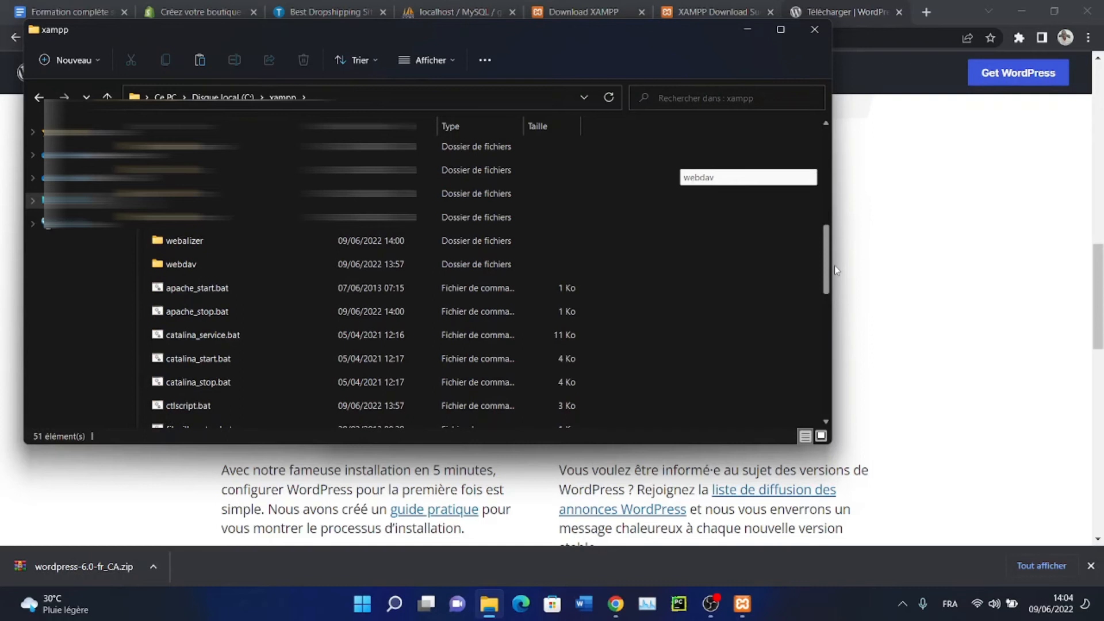
drag(834, 269, 826, 156)
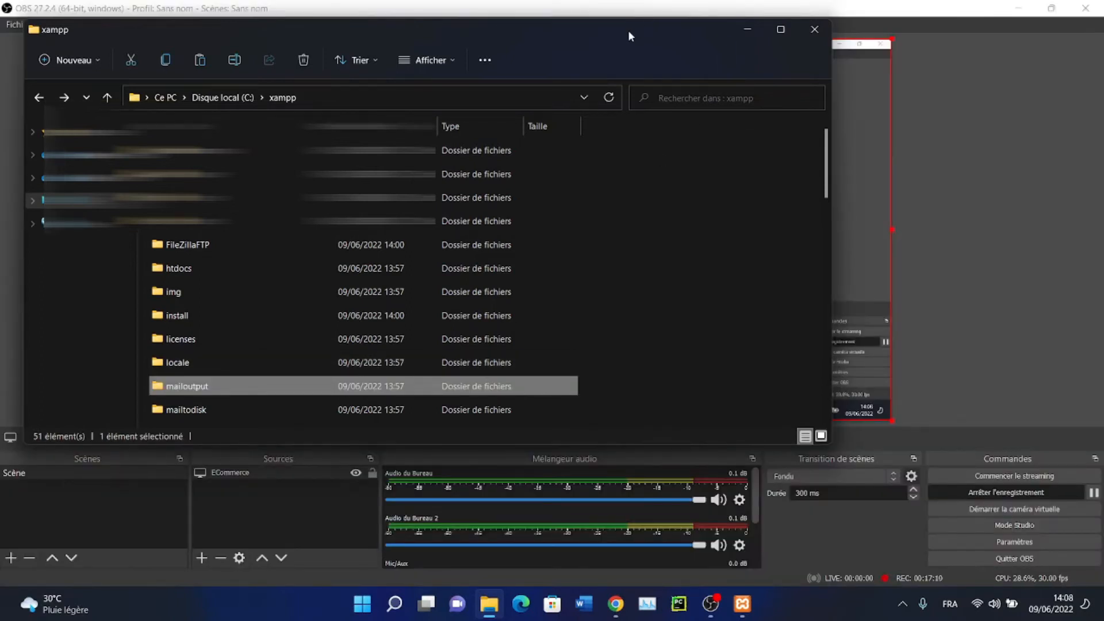
drag(629, 32, 649, 23)
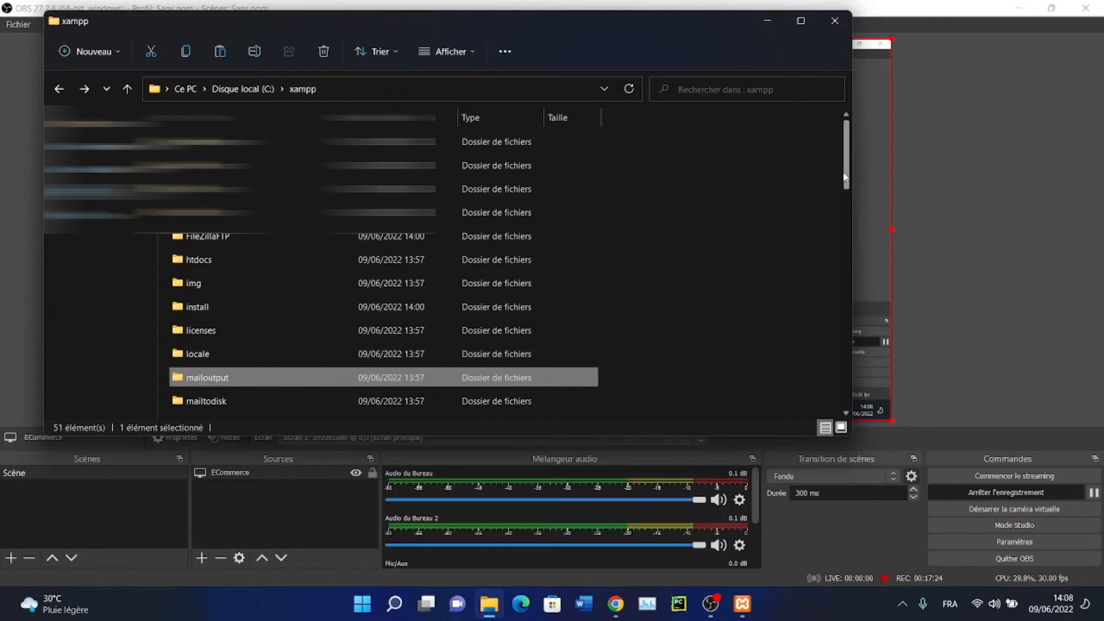
scroll(849, 208, down, 1)
drag(849, 208, 849, 173)
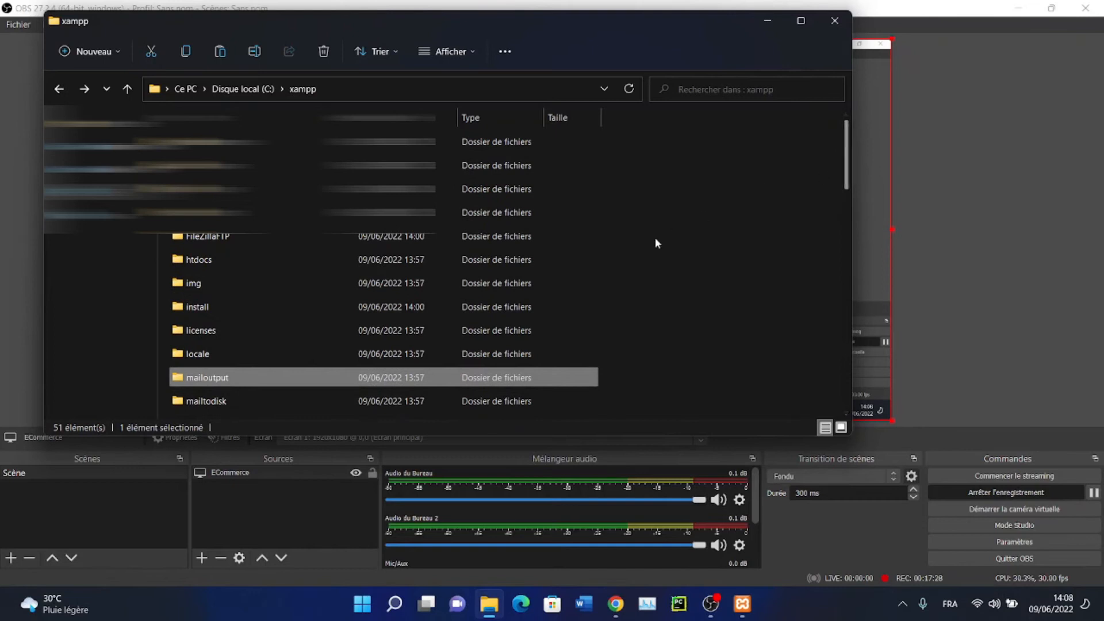
click(412, 334)
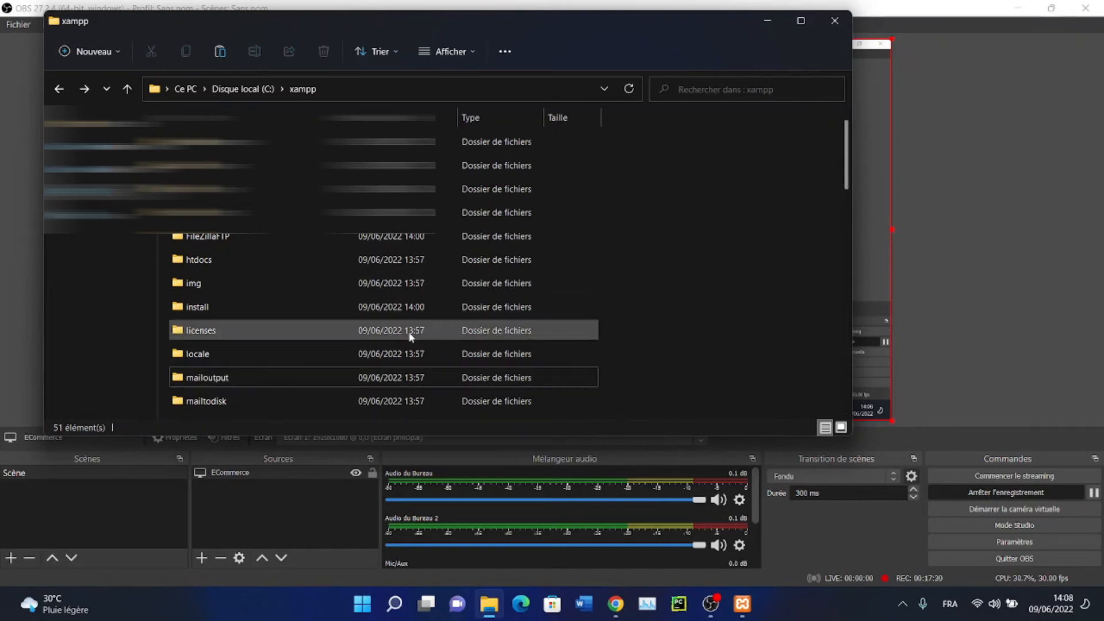
key(h)
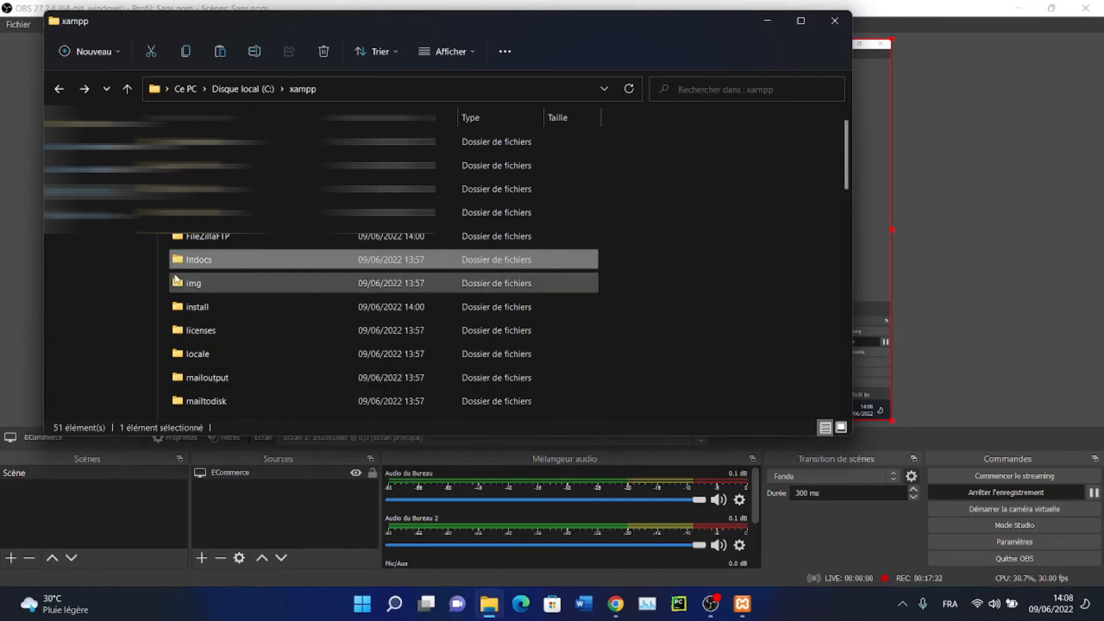
mouse_move(211, 262)
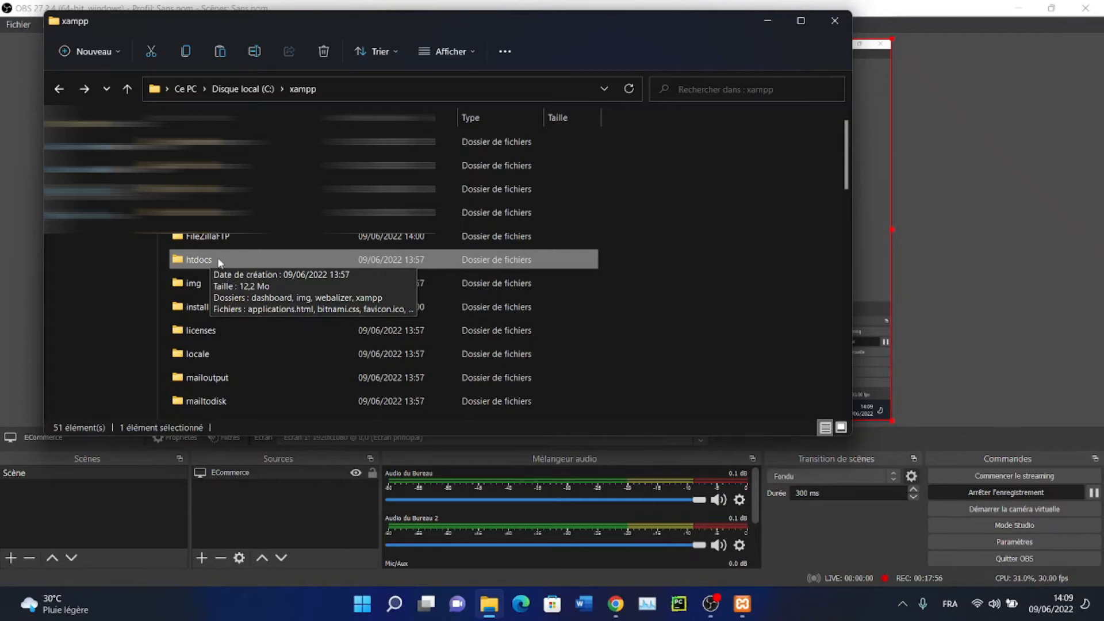
click(249, 97)
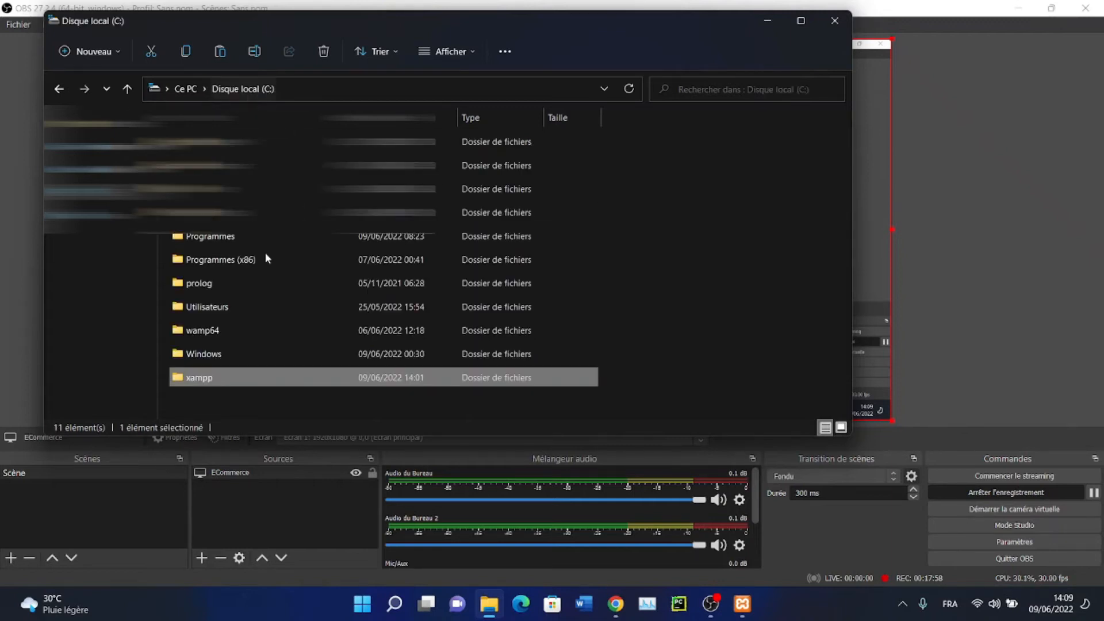
Browse wamp64\www, then go to C:\xampp and open its htdocs folder
double_click(200, 334)
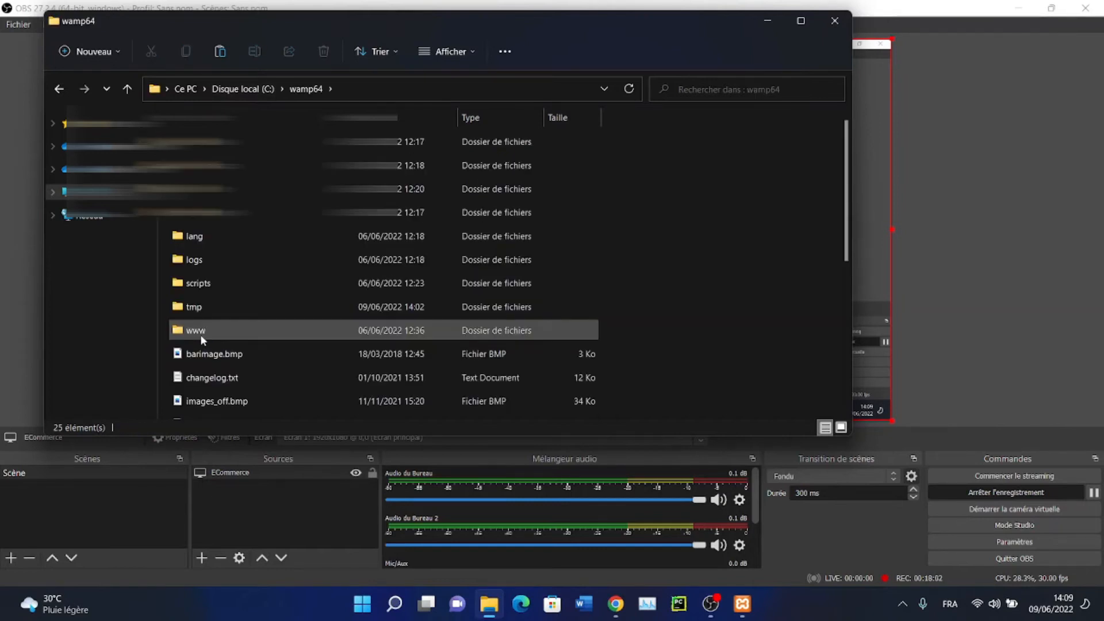
double_click(208, 329)
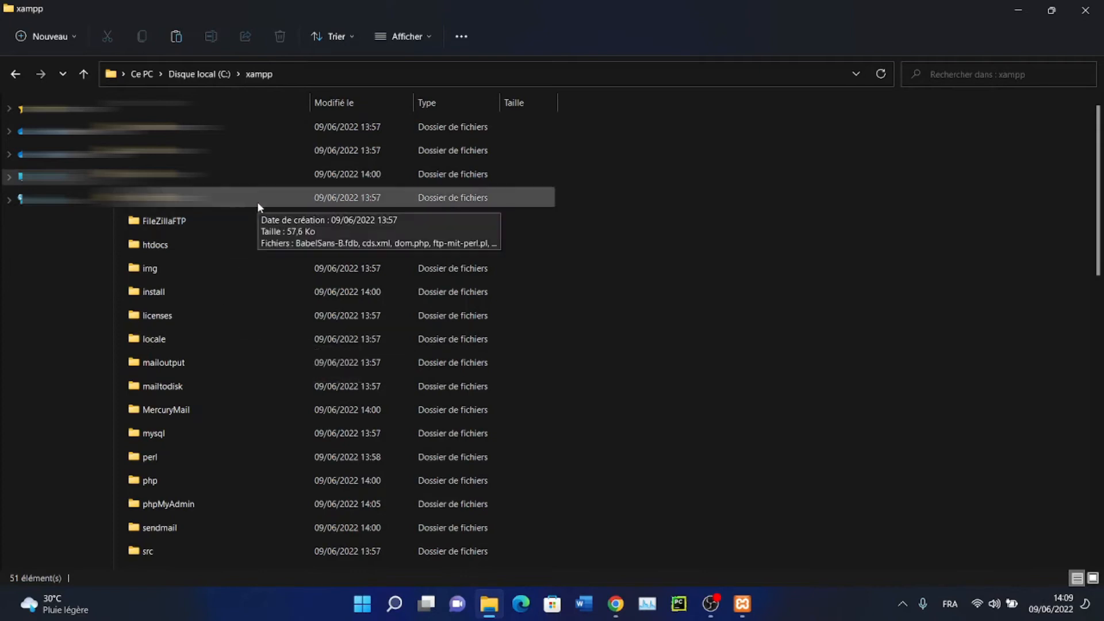
click(220, 410)
key(h)
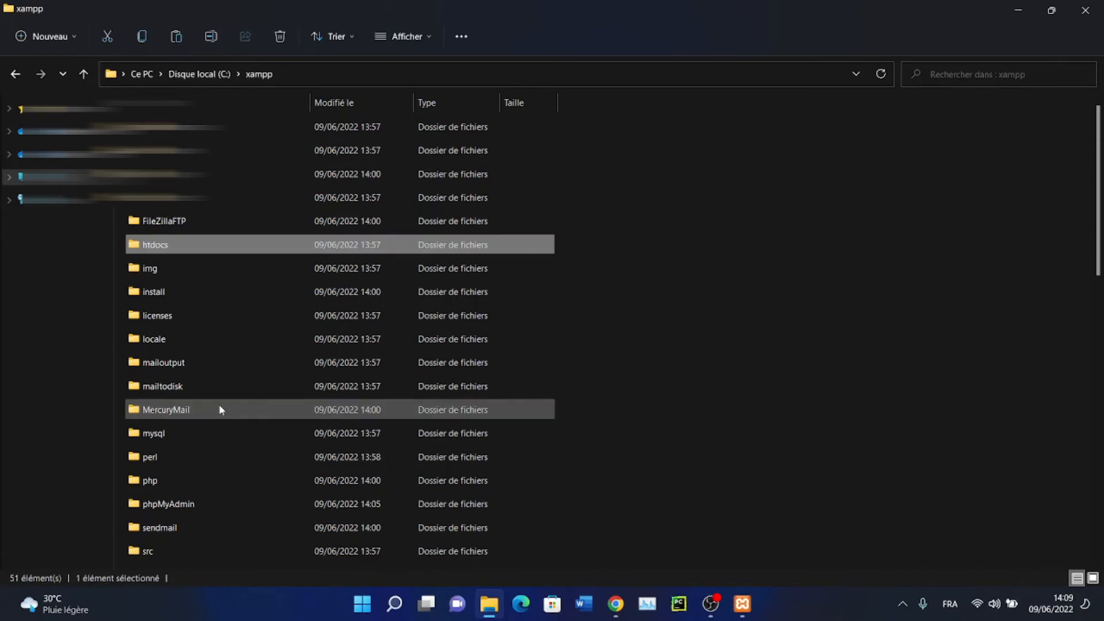
double_click(180, 248)
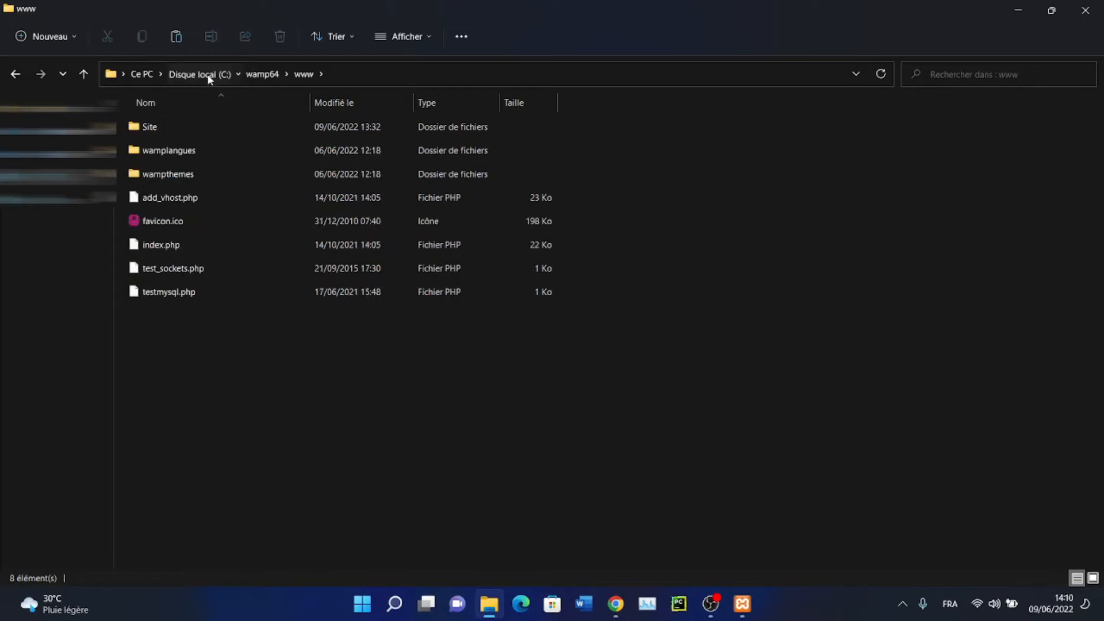
click(209, 74)
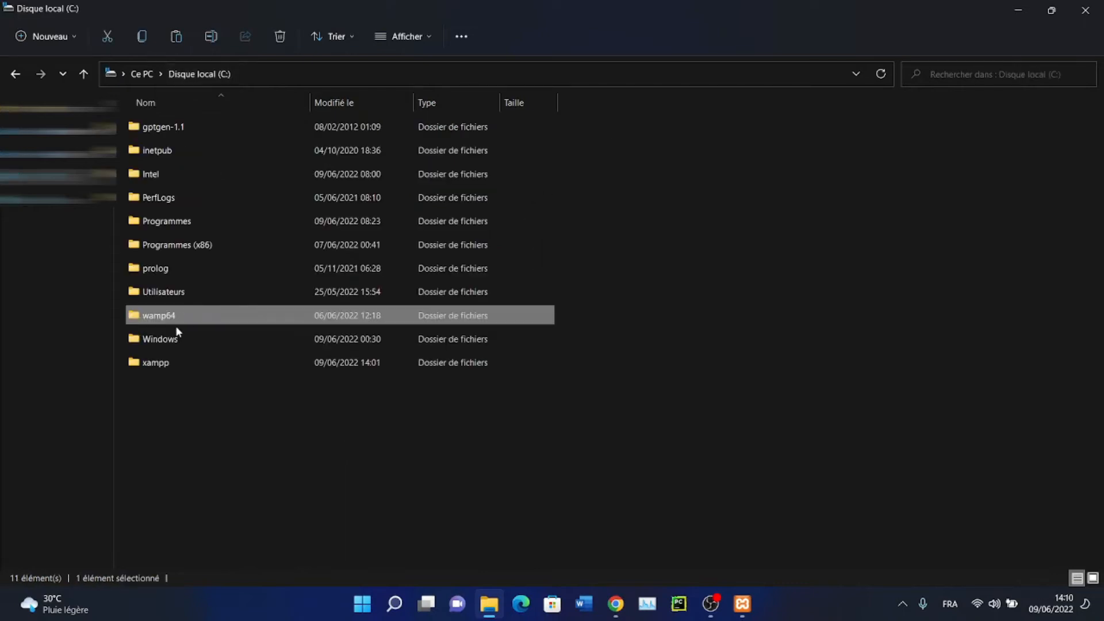
double_click(163, 362)
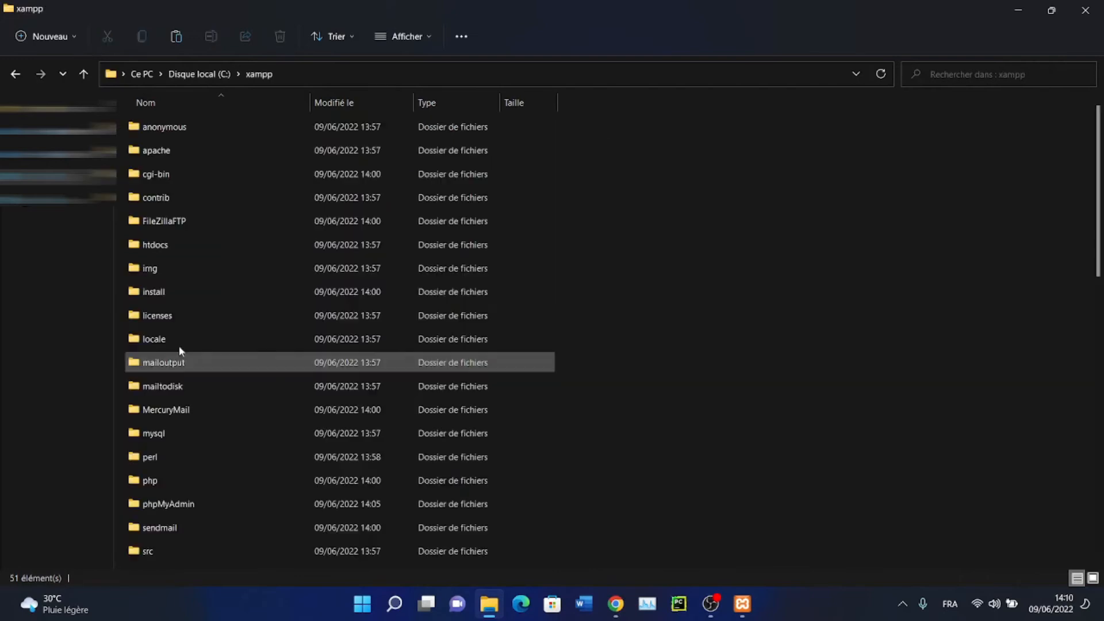
key(h)
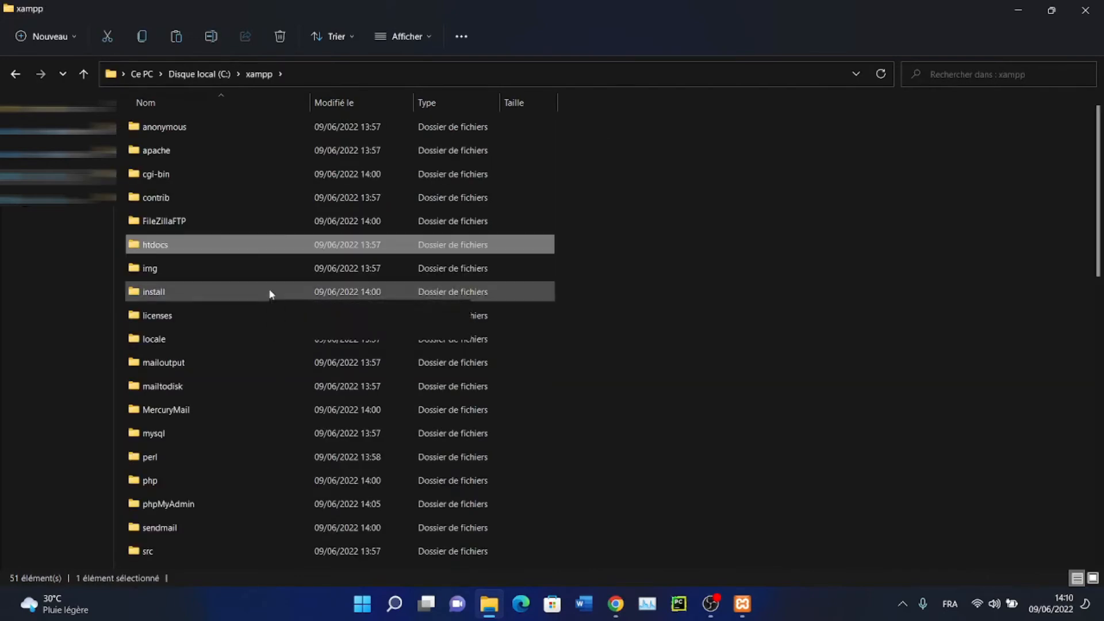
key(Return)
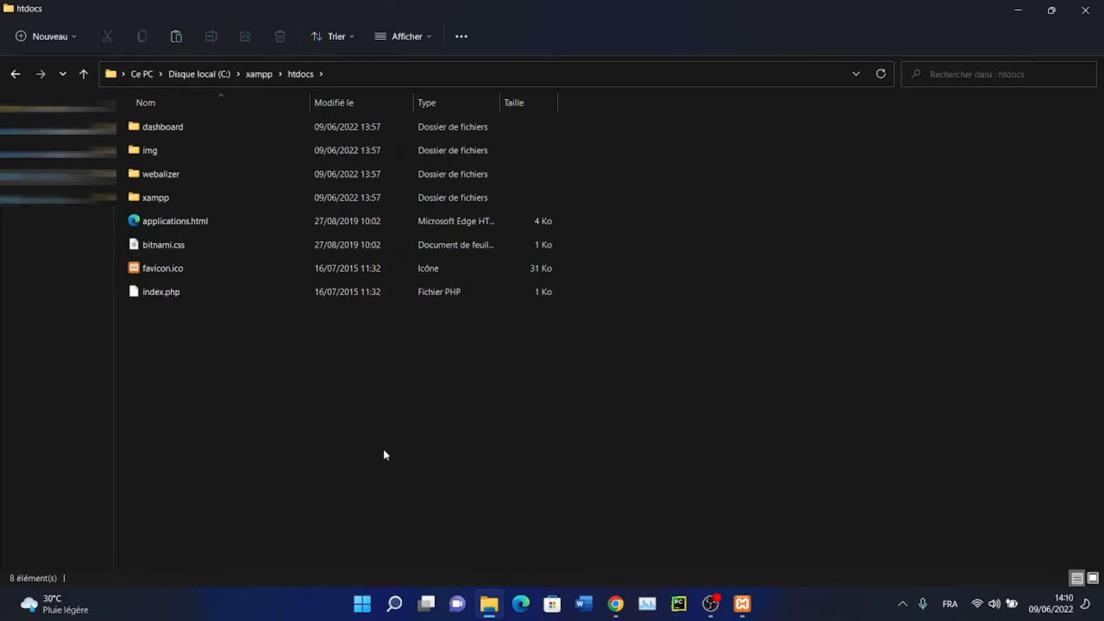
Paste the wordpress folder into xampp\htdocs and collapse the copy progress details
key(ctrl+v)
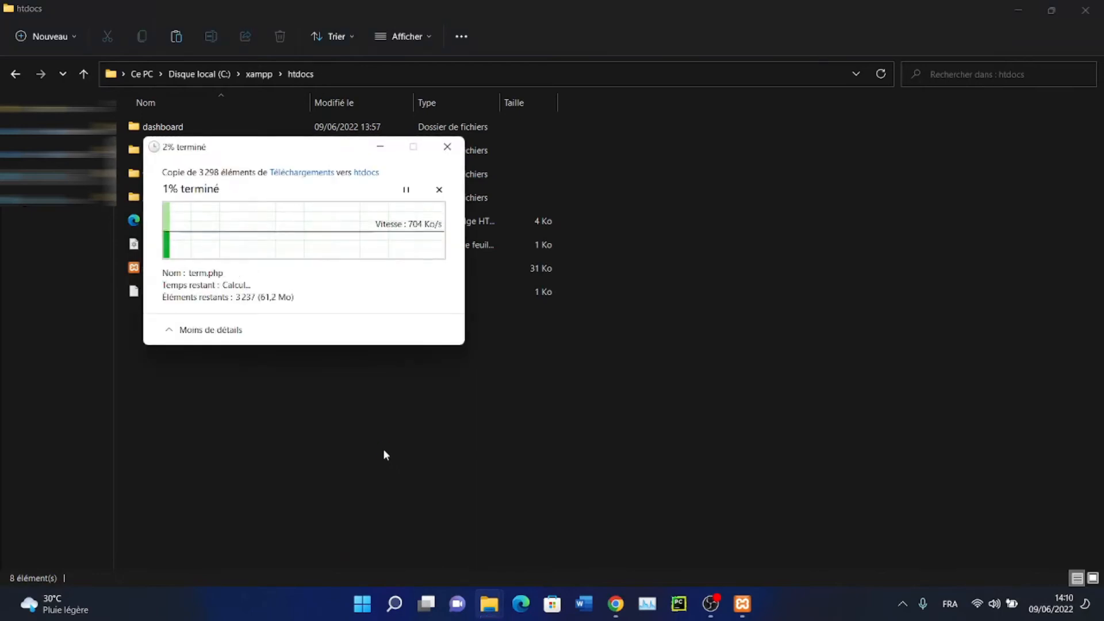
drag(294, 150, 441, 276)
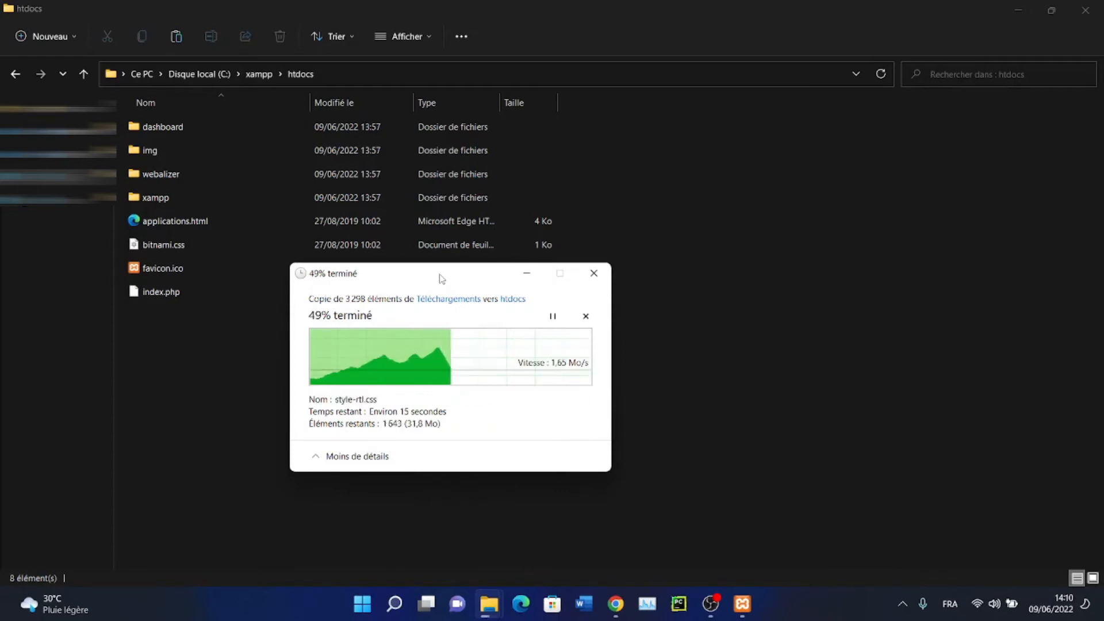
drag(435, 275, 367, 290)
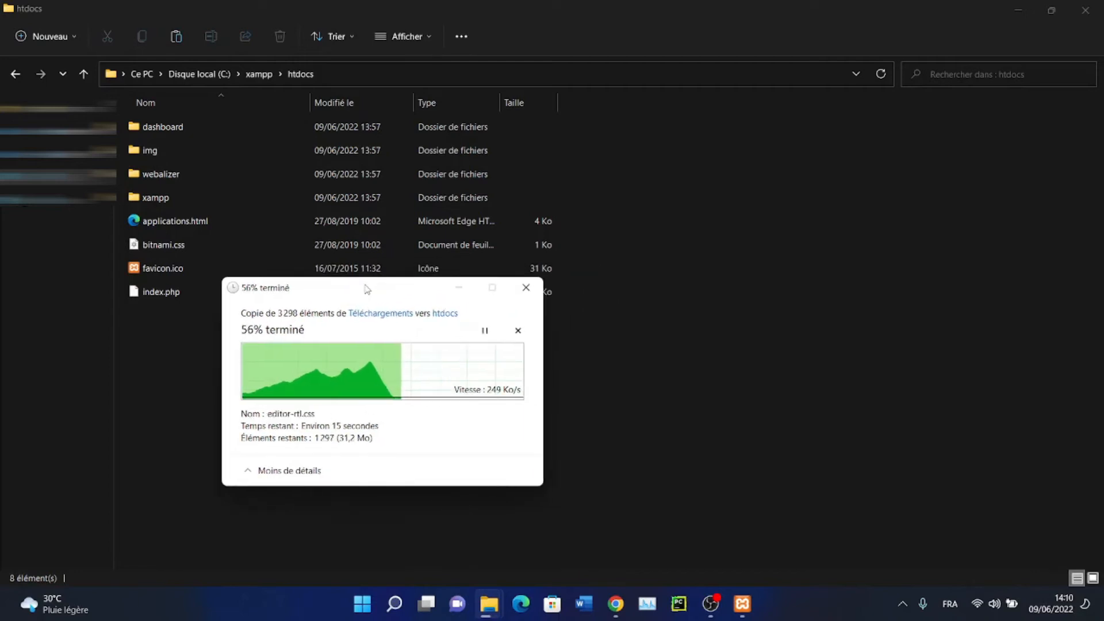
click(278, 477)
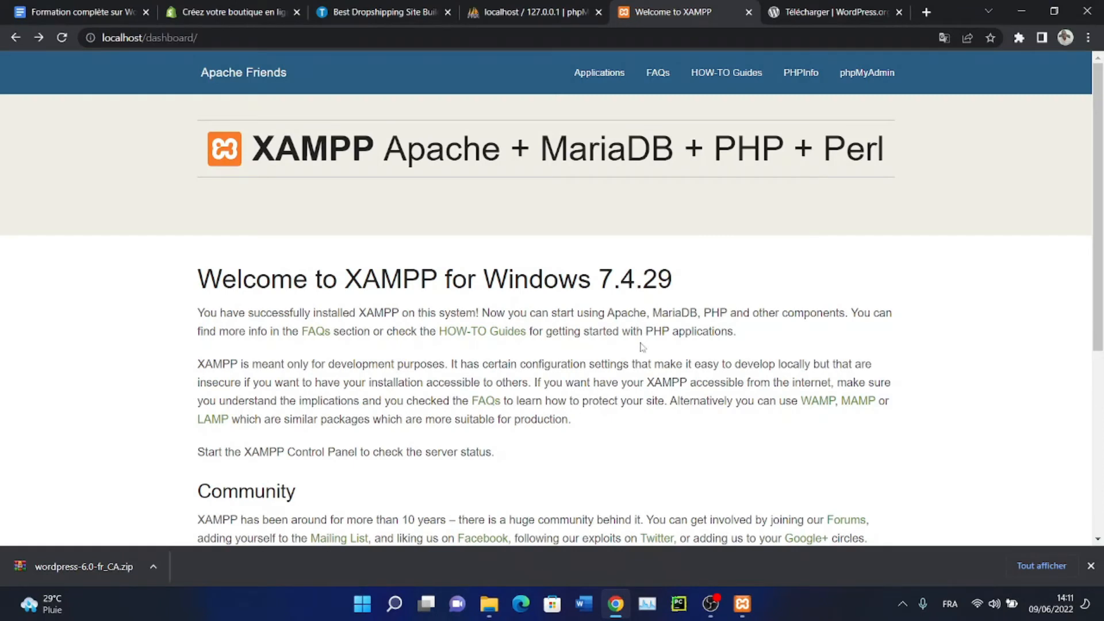
Try Apache's Admin page, close that window, then open phpMyAdmin through MySQL's Admin
click(742, 604)
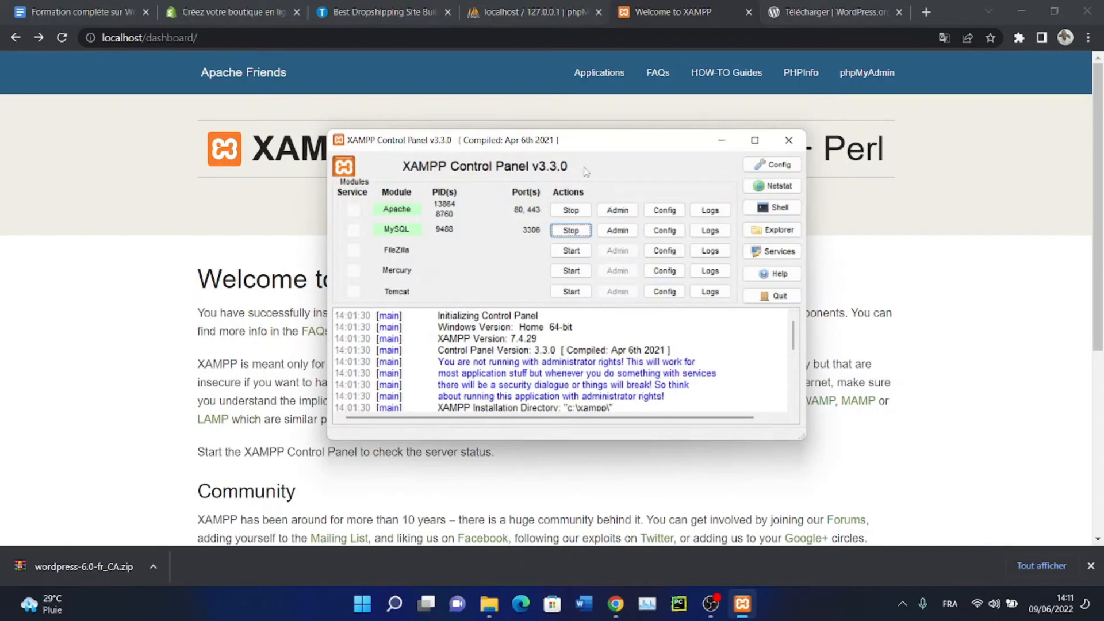
drag(579, 150, 637, 148)
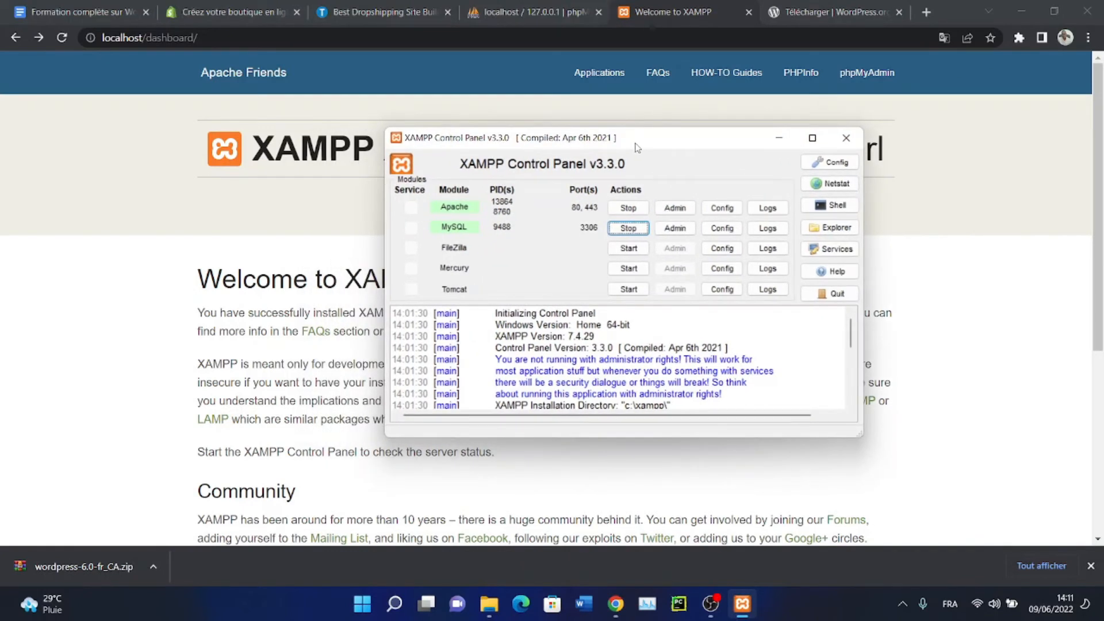
drag(637, 148, 631, 187)
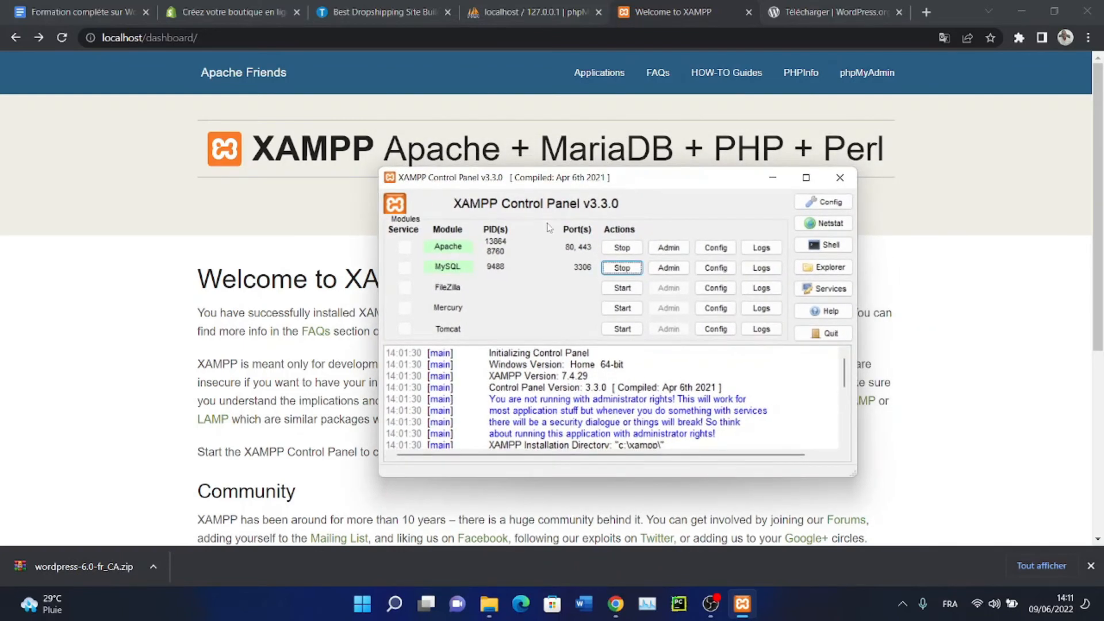
click(671, 250)
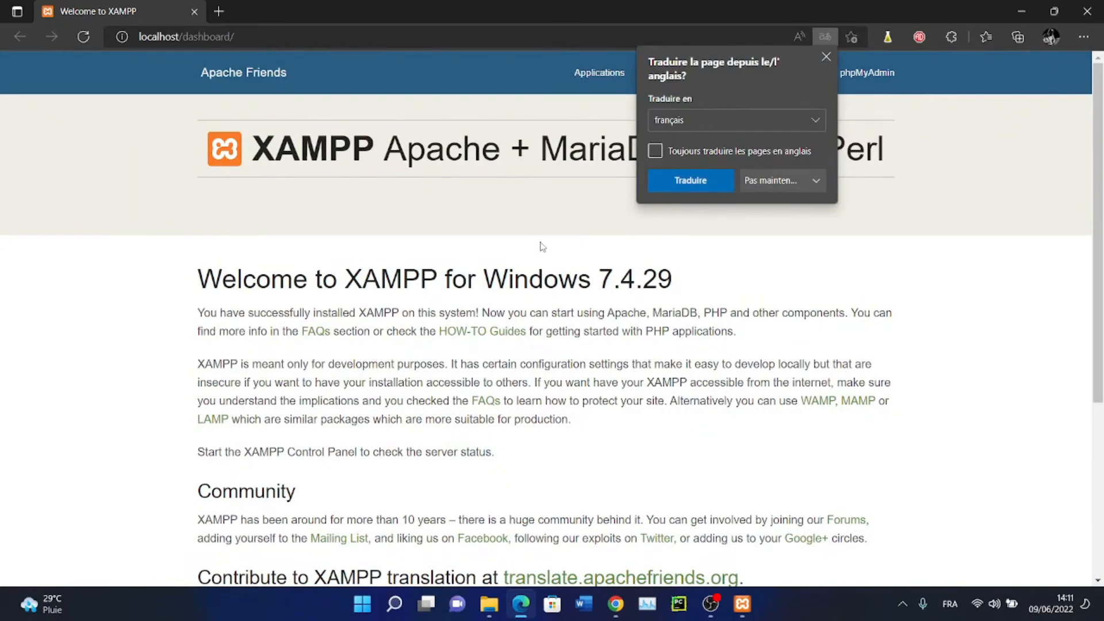
click(685, 251)
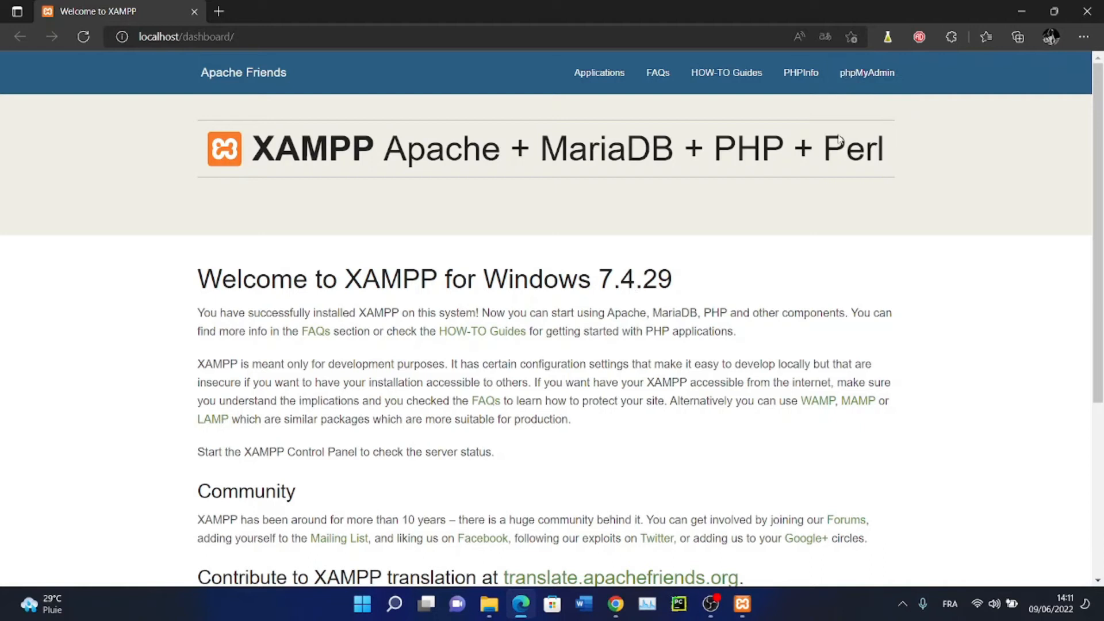
click(1086, 11)
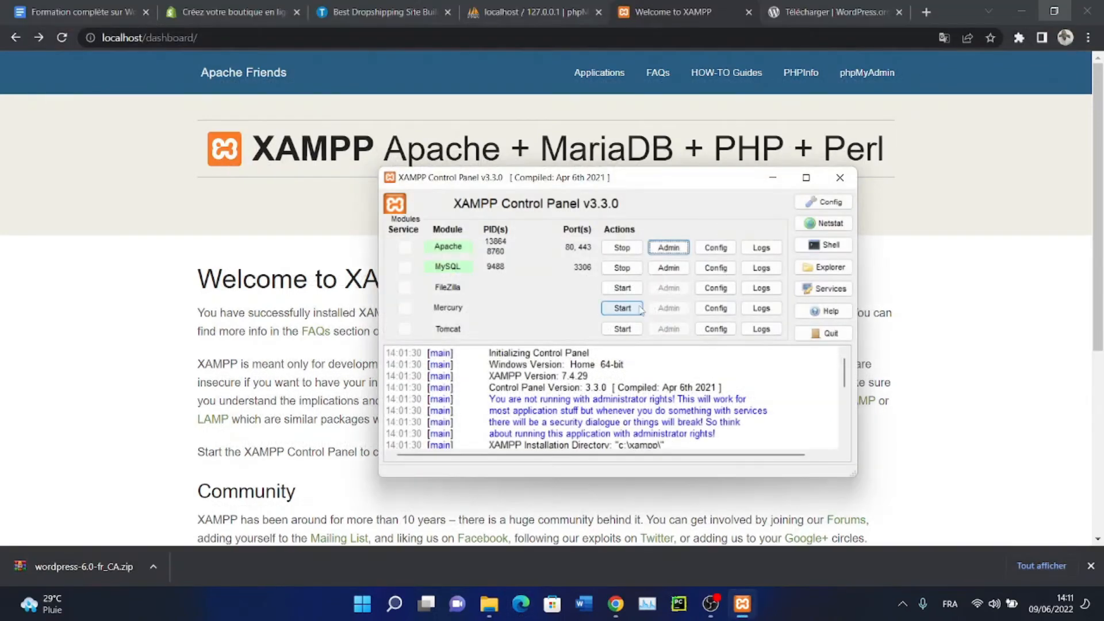
click(662, 274)
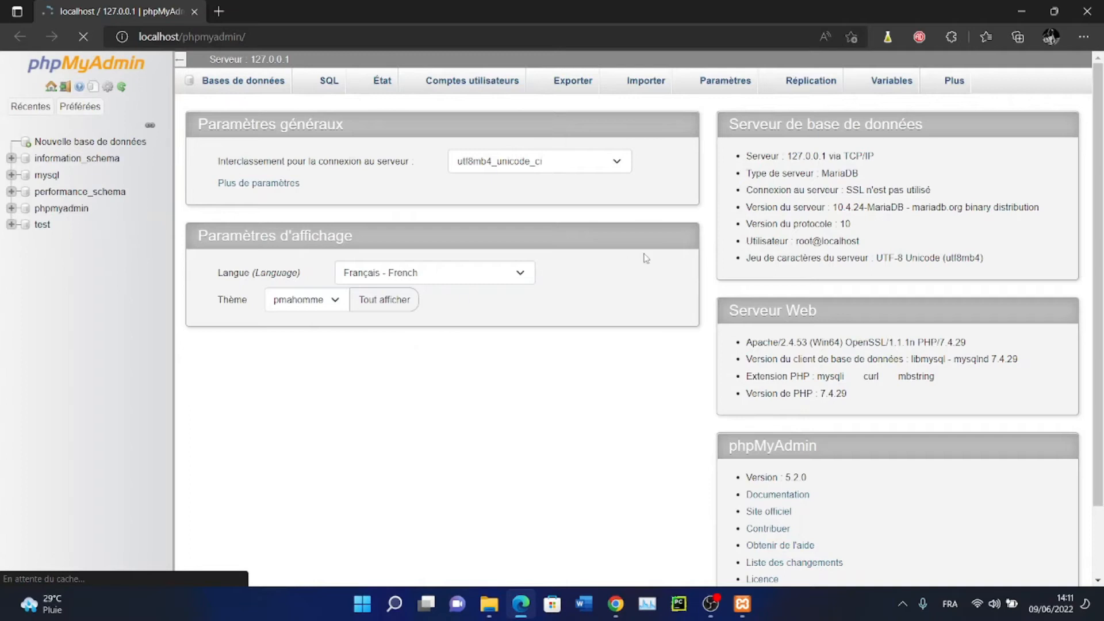
Open the Bases de données tab and minimize the XAMPP Control Panel
click(258, 90)
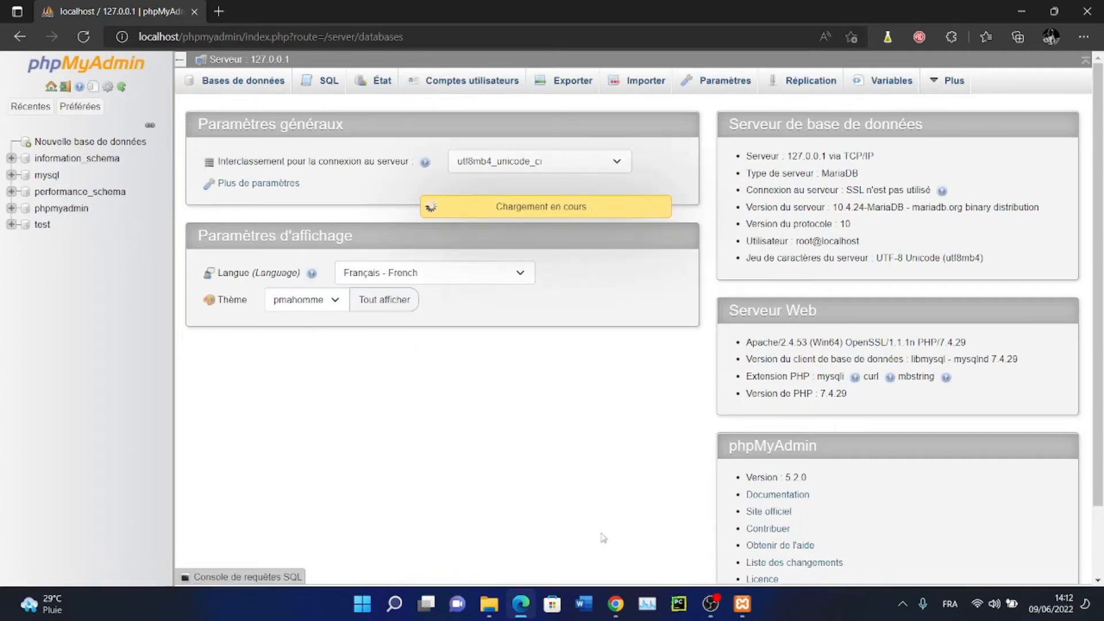
mouse_move(742, 604)
click(742, 526)
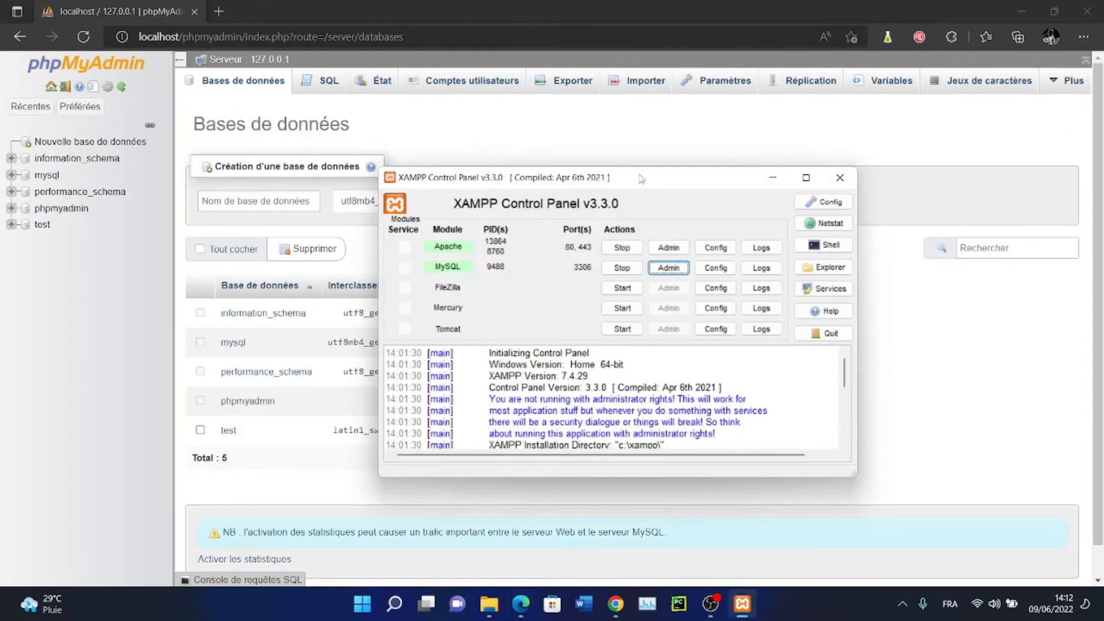
drag(642, 179, 665, 184)
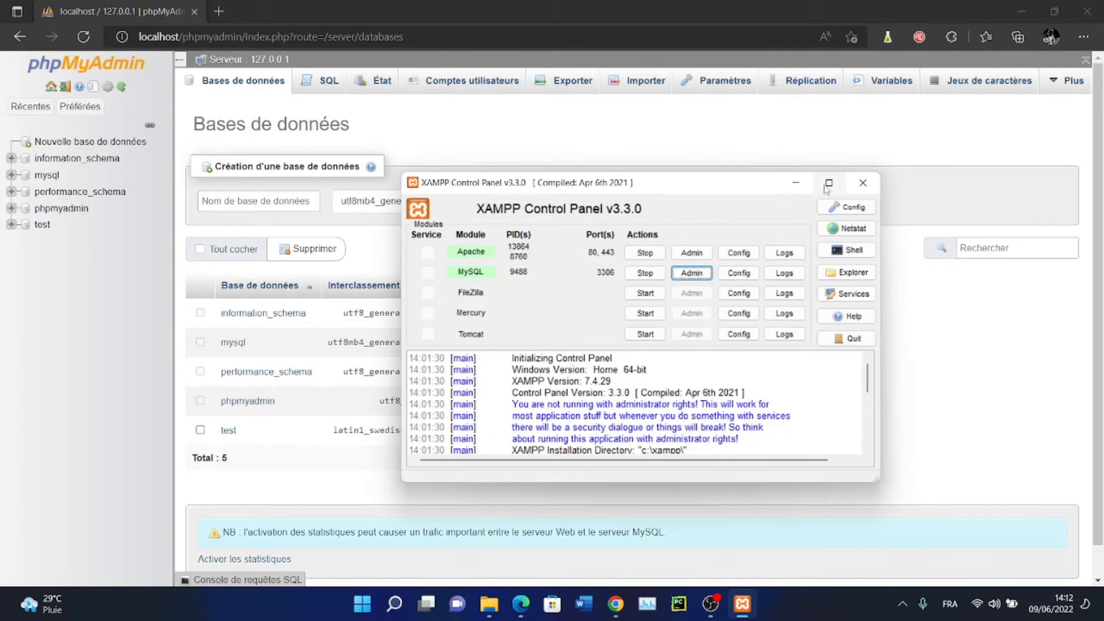
click(795, 183)
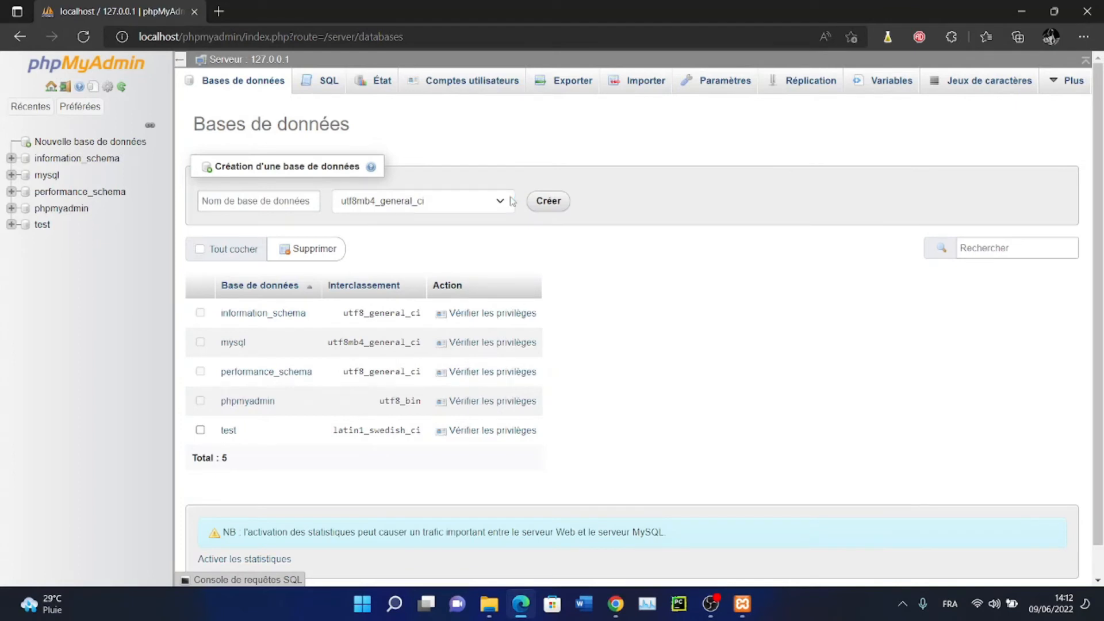
Load localhost, open phpMyAdmin from the XAMPP dashboard, and return to Bases de données
click(421, 39)
text(localhost)
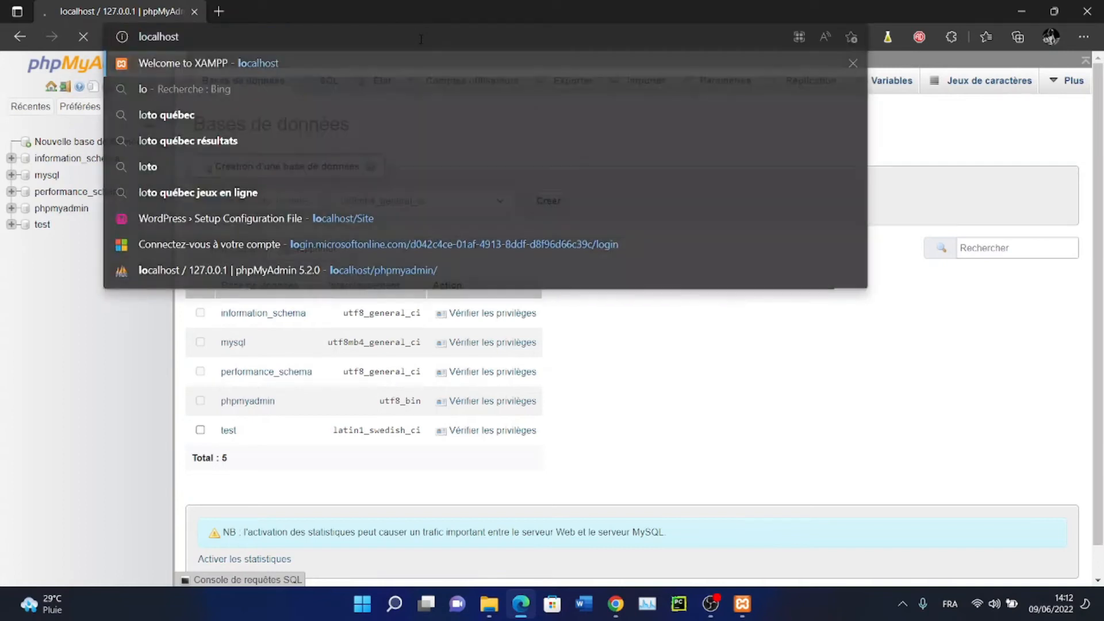
key(Return)
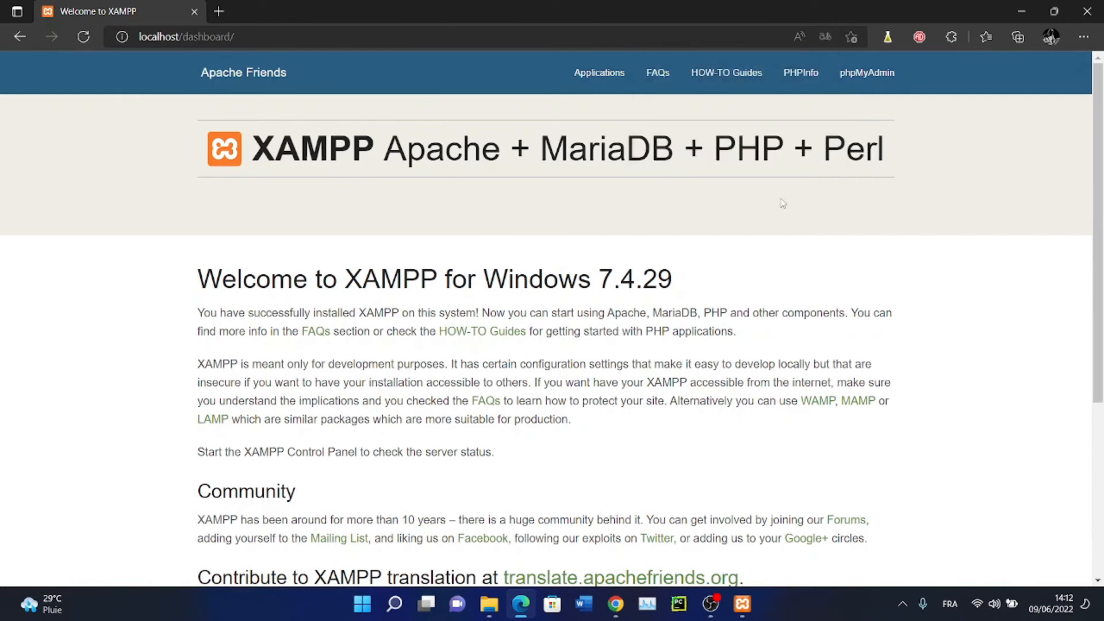
scroll(1101, 236, down, 5)
scroll(1101, 236, up, 5)
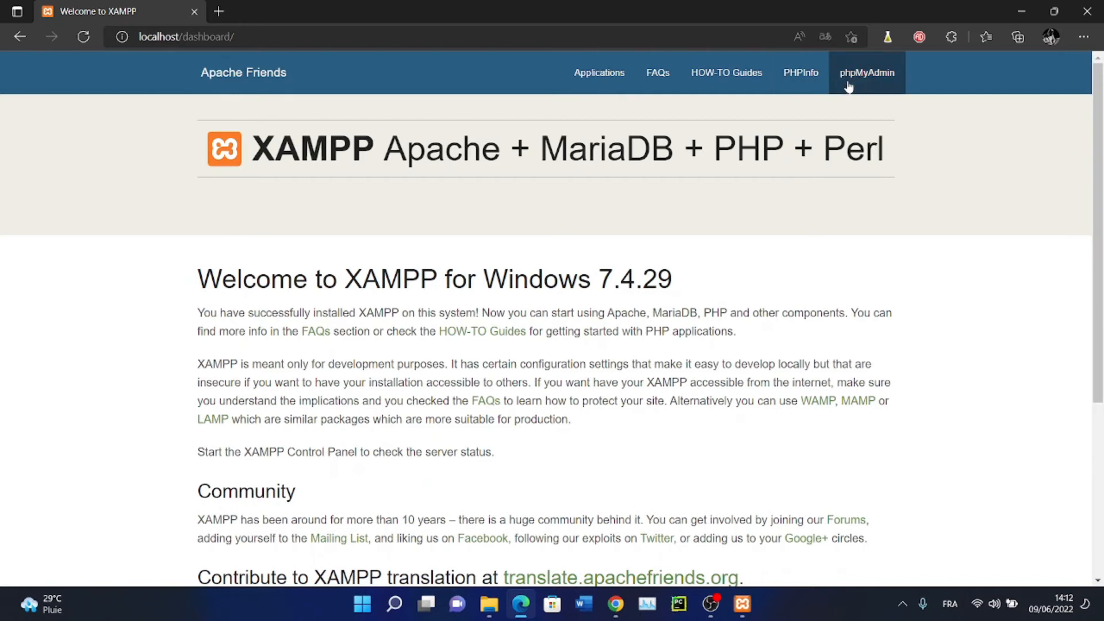
click(865, 73)
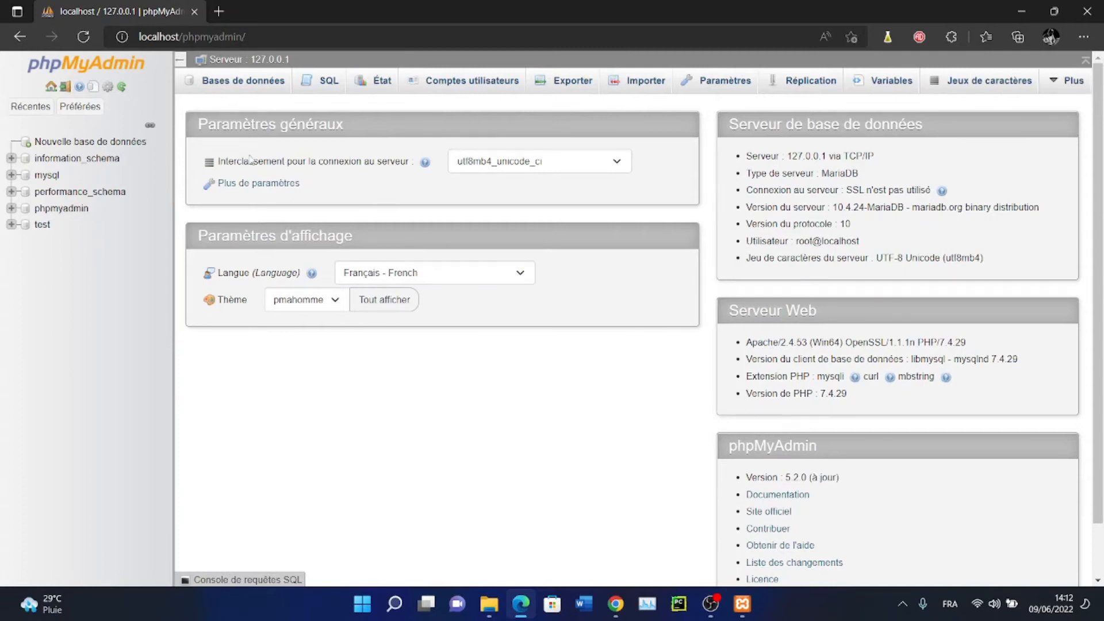
click(244, 92)
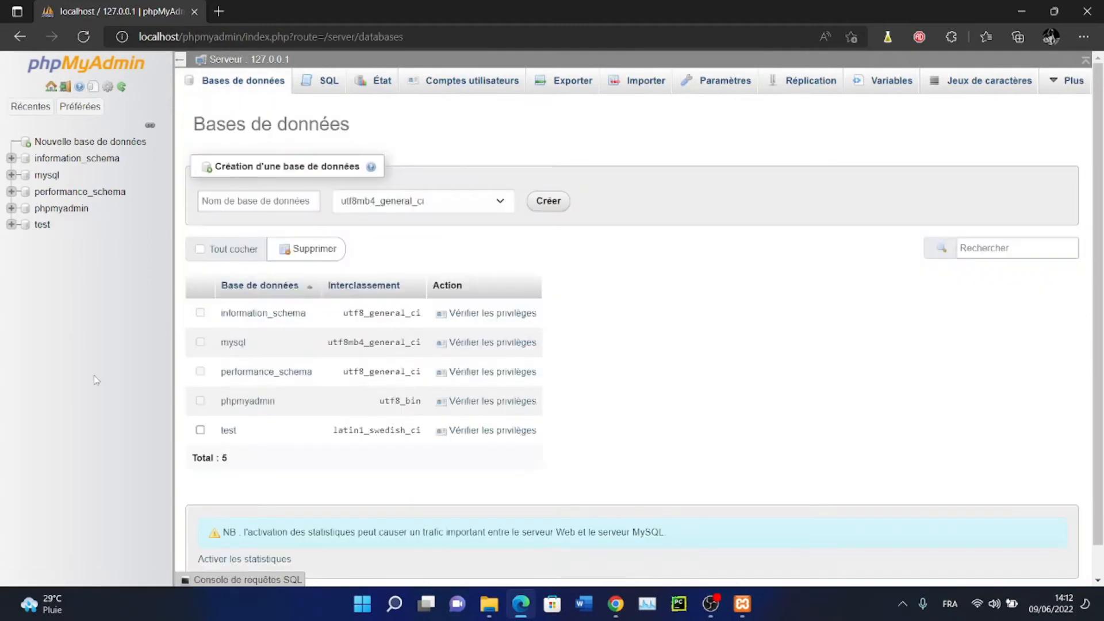
Enter 'boutique' as the name of the new phpMyAdmin database
click(238, 202)
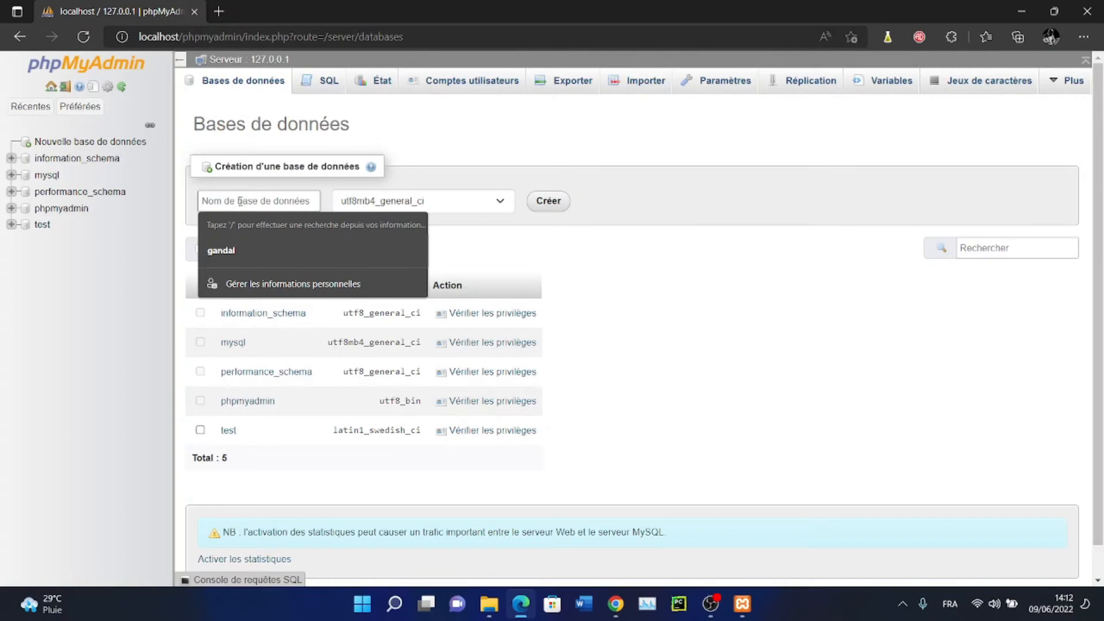
text(Canda)
key(BackSpace)
key(BackSpace)
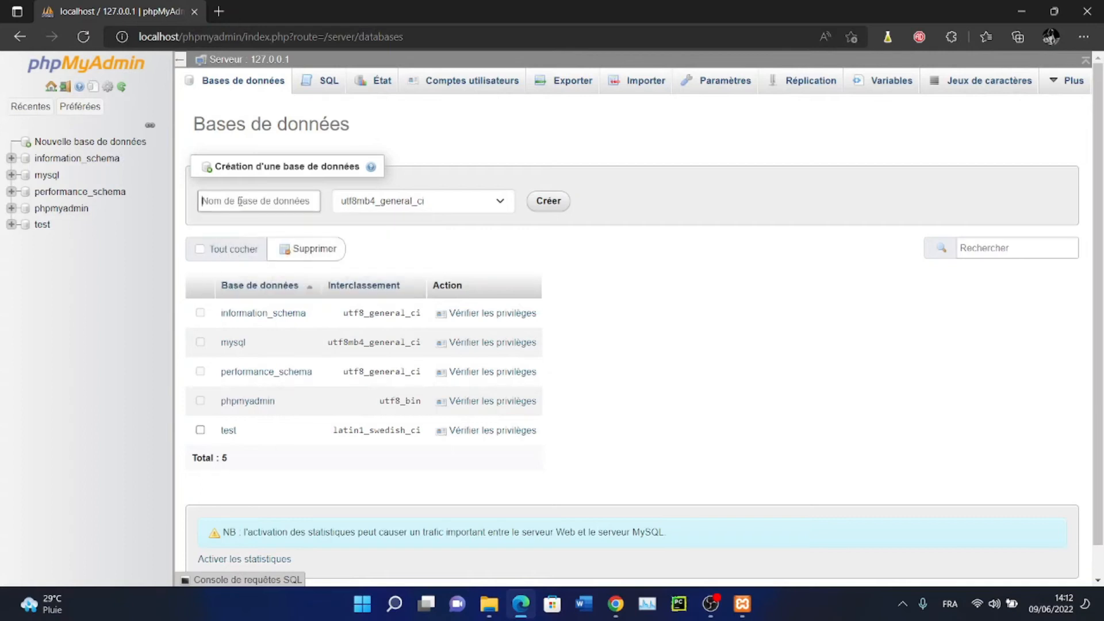
text(Boutique)
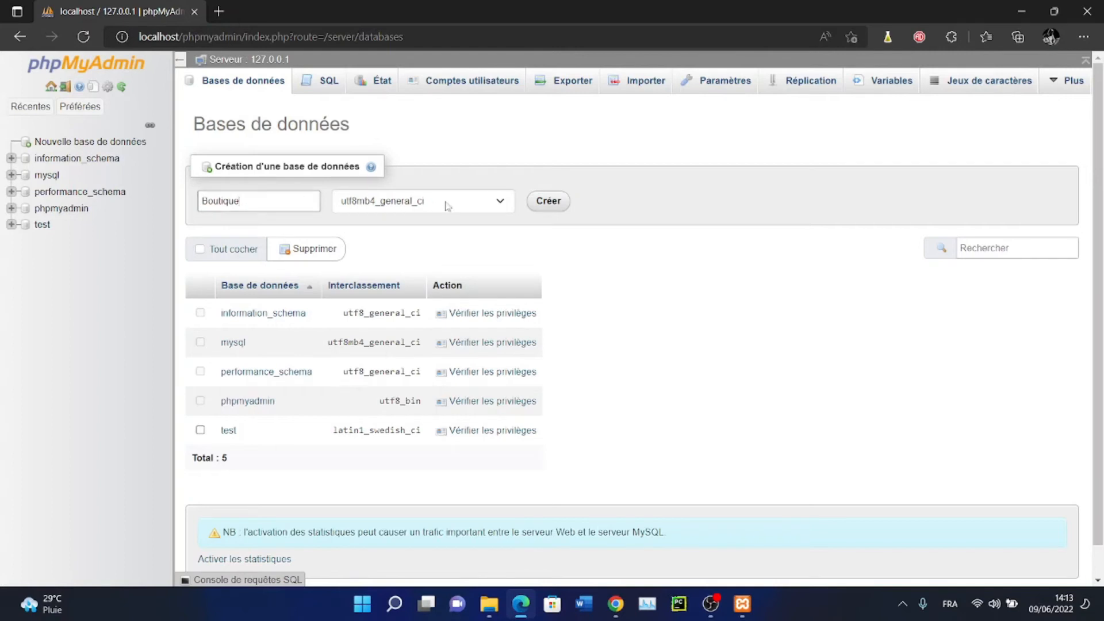
Choose utf8_general_ci collation, create and open the boutique database, then bring up htdocs
click(471, 202)
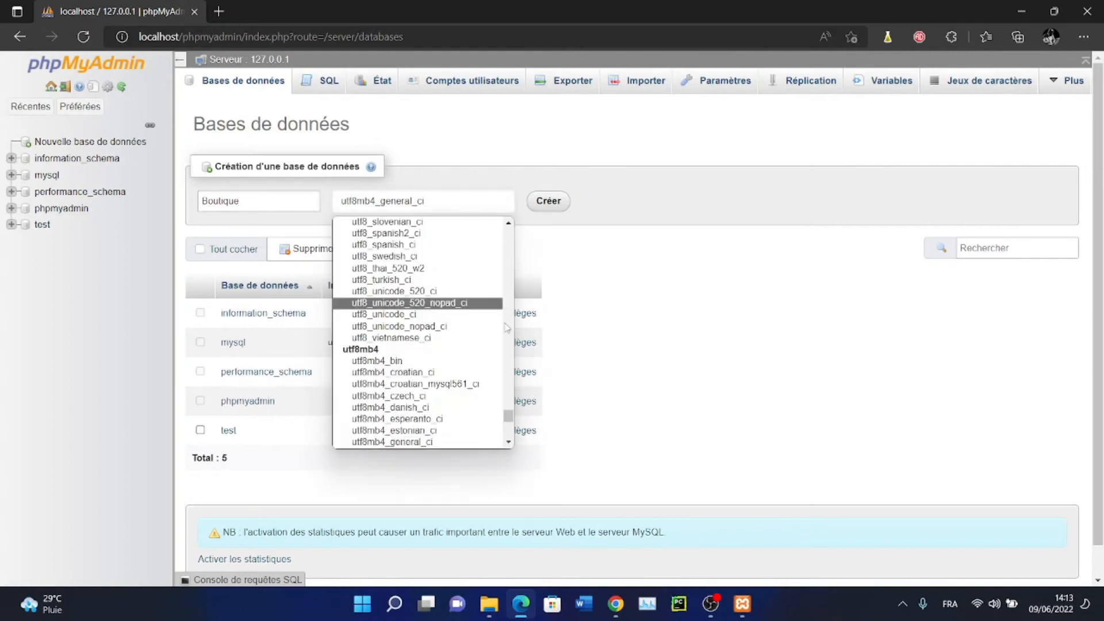
drag(510, 420, 497, 422)
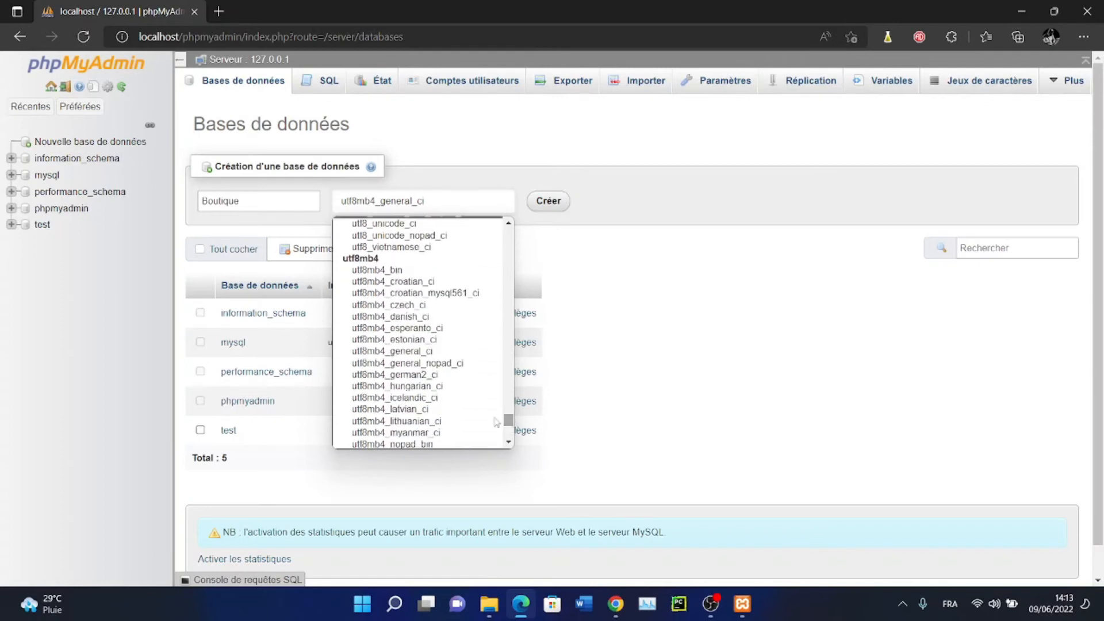
click(422, 351)
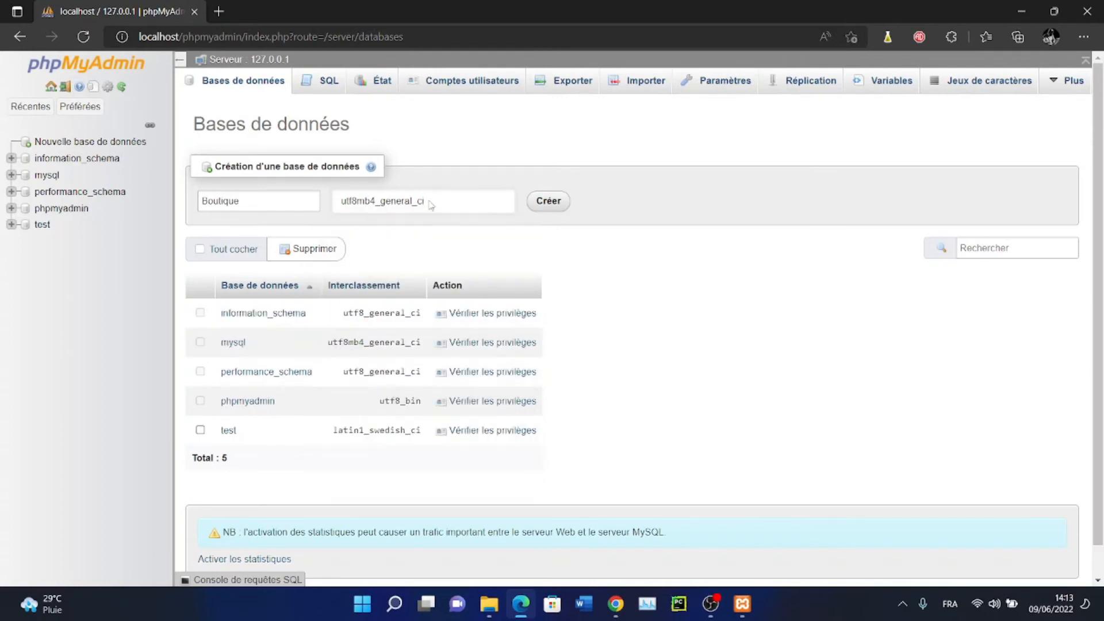
click(447, 206)
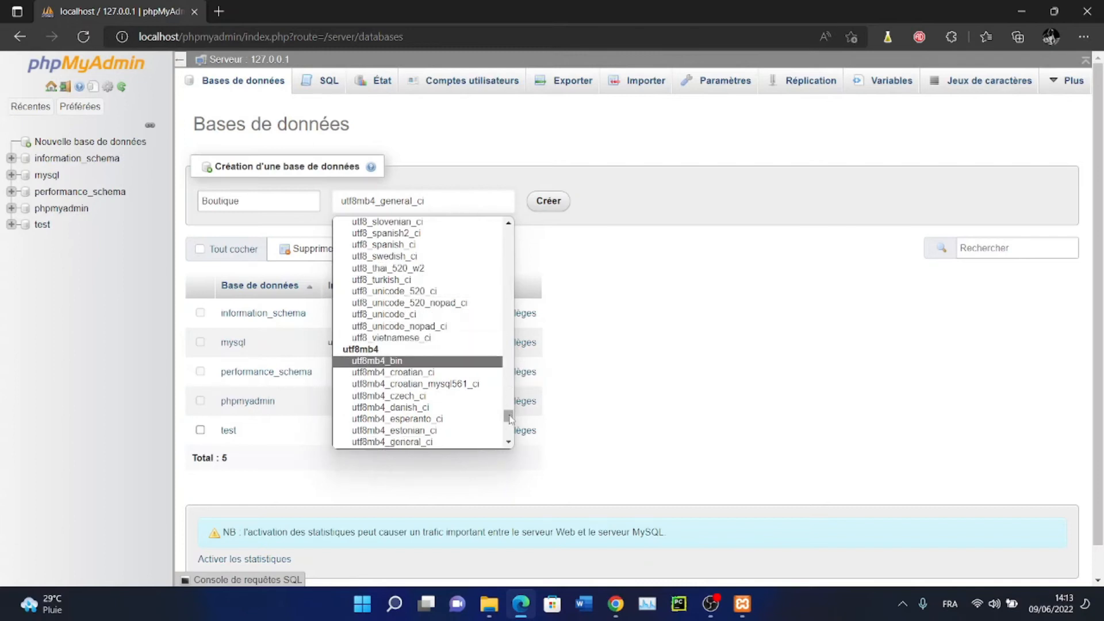
drag(509, 423, 509, 409)
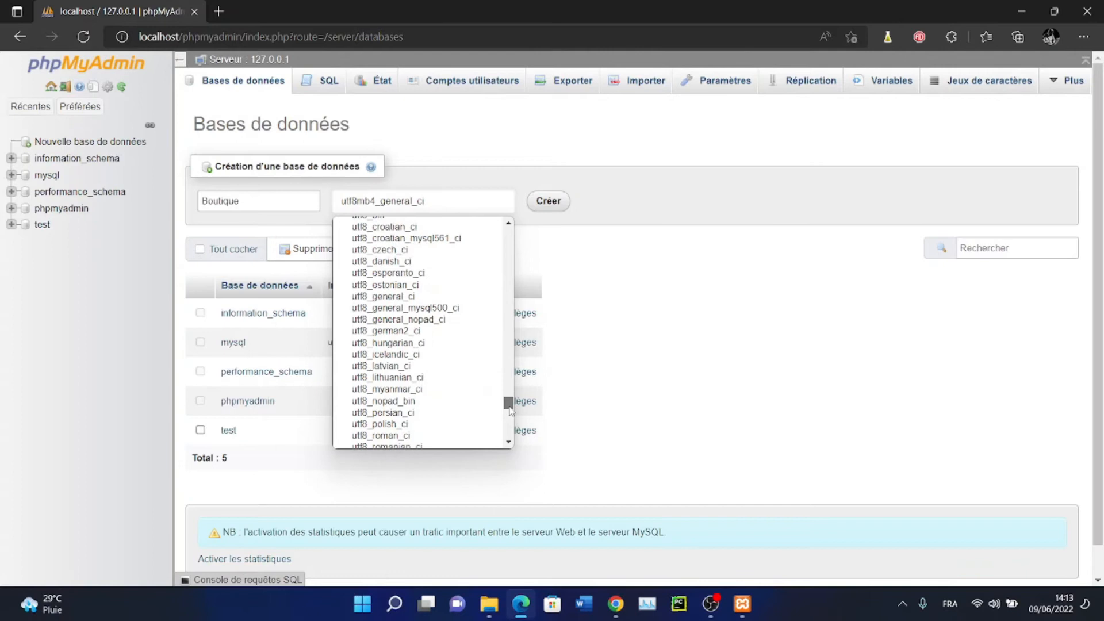
click(416, 297)
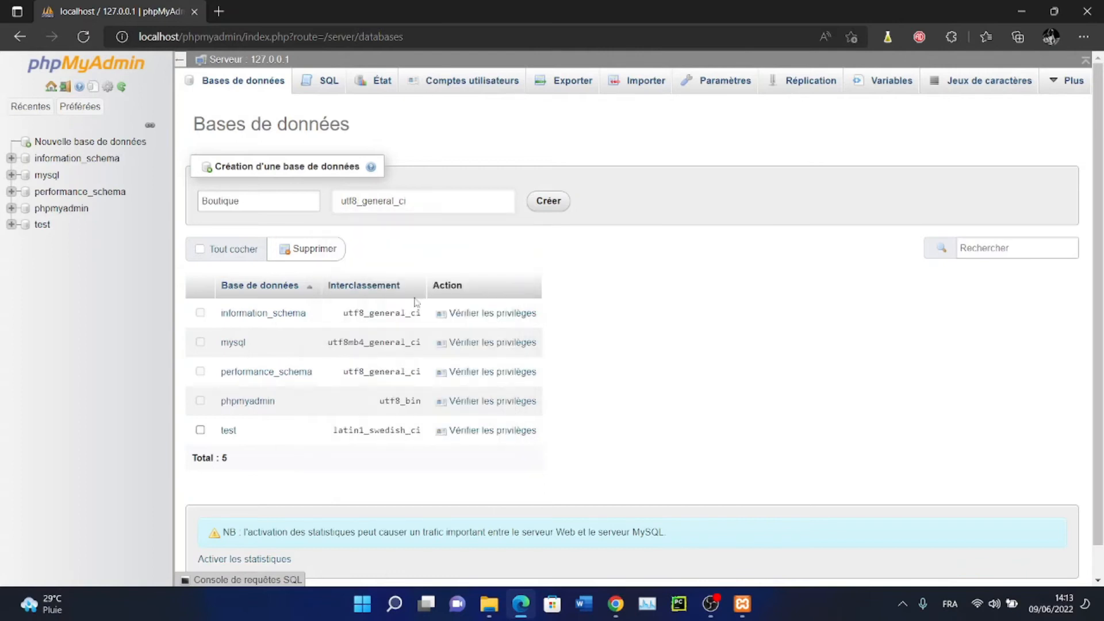
click(558, 201)
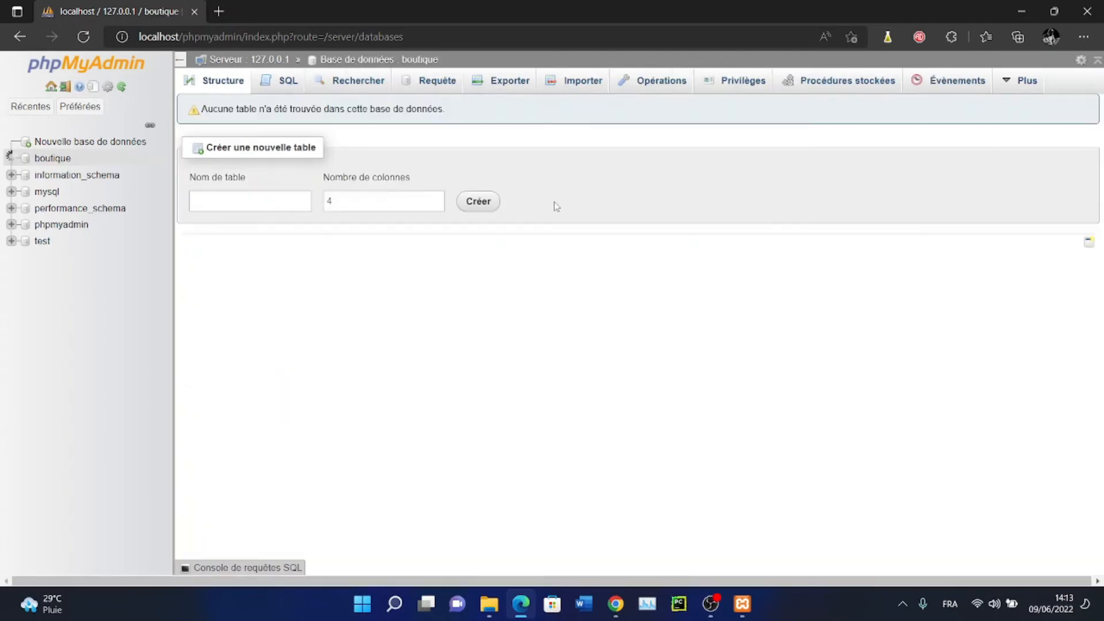
click(54, 159)
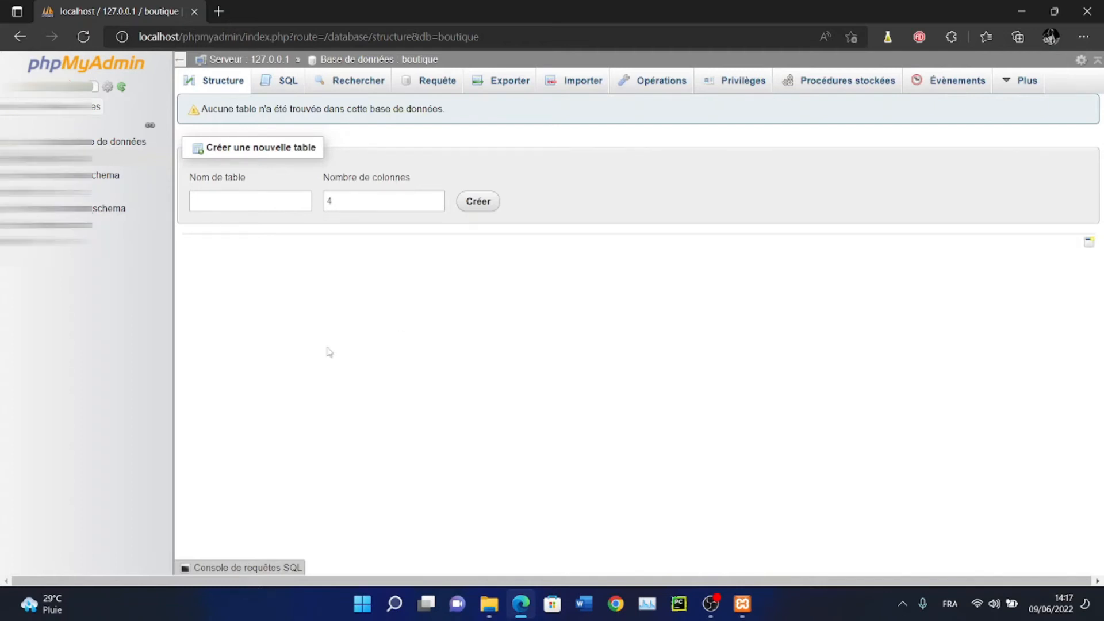
click(489, 604)
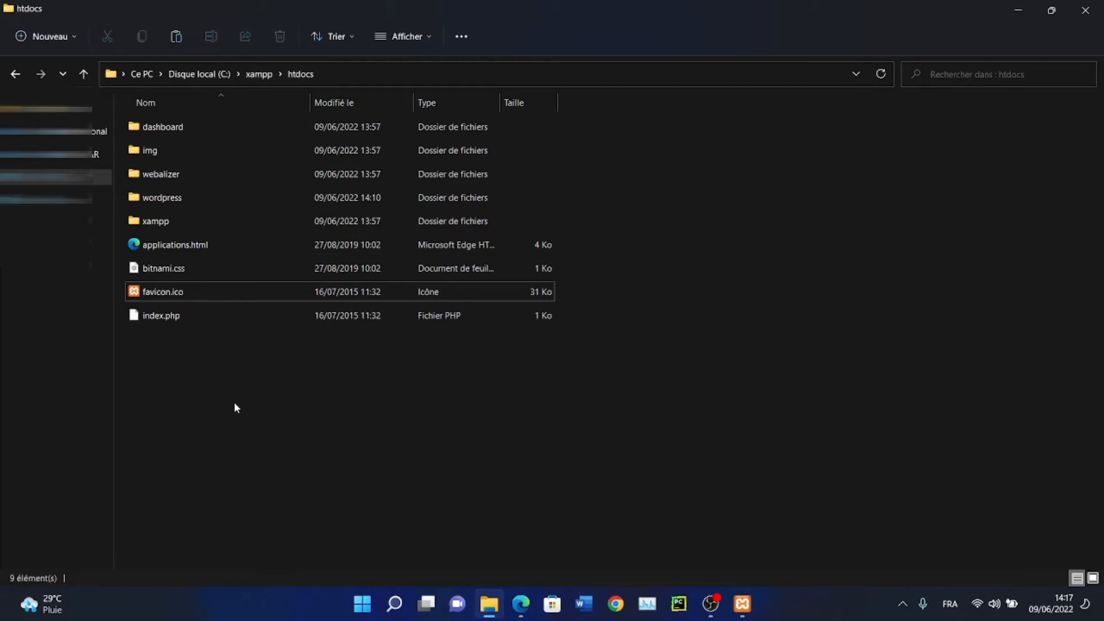
Rename the wordpress folder in xampp\htdocs to 'Boutique', then return to the browser
click(178, 199)
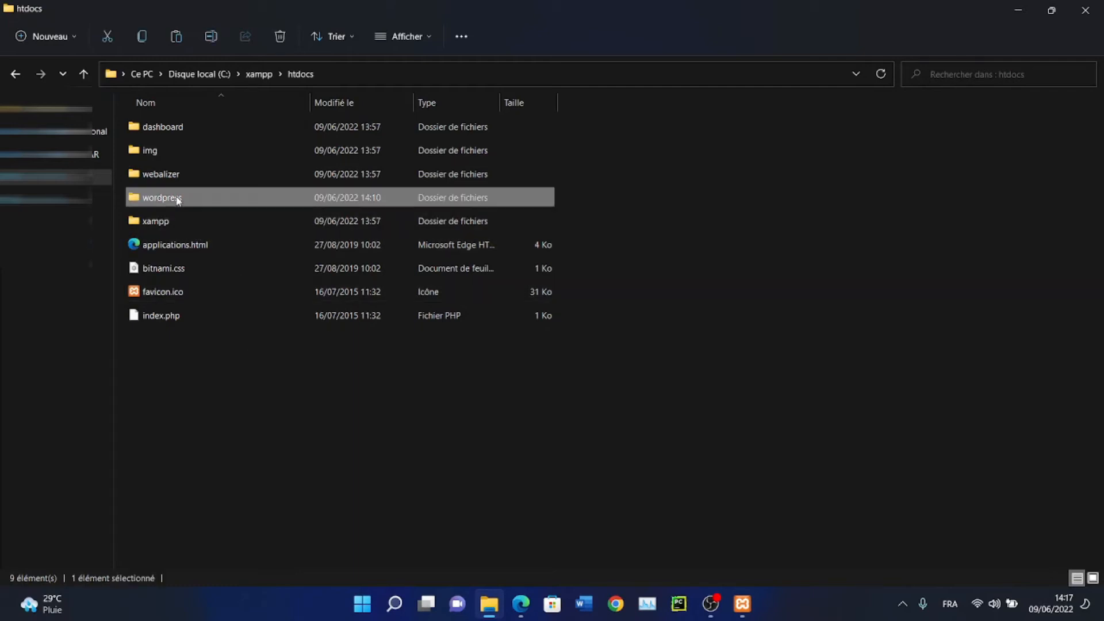
right_click(178, 199)
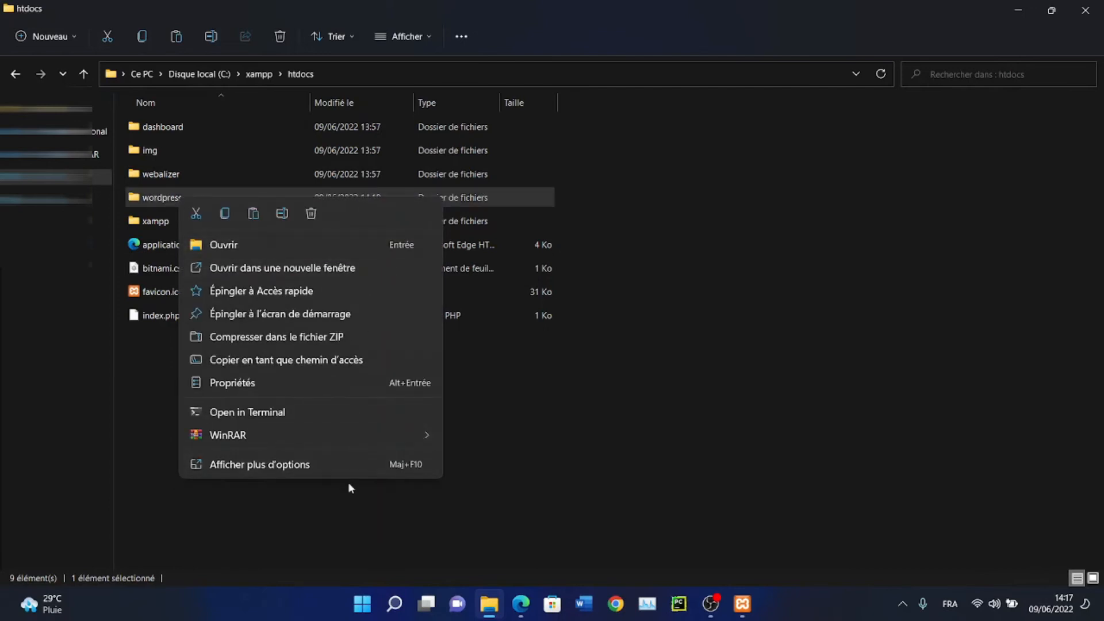
click(389, 463)
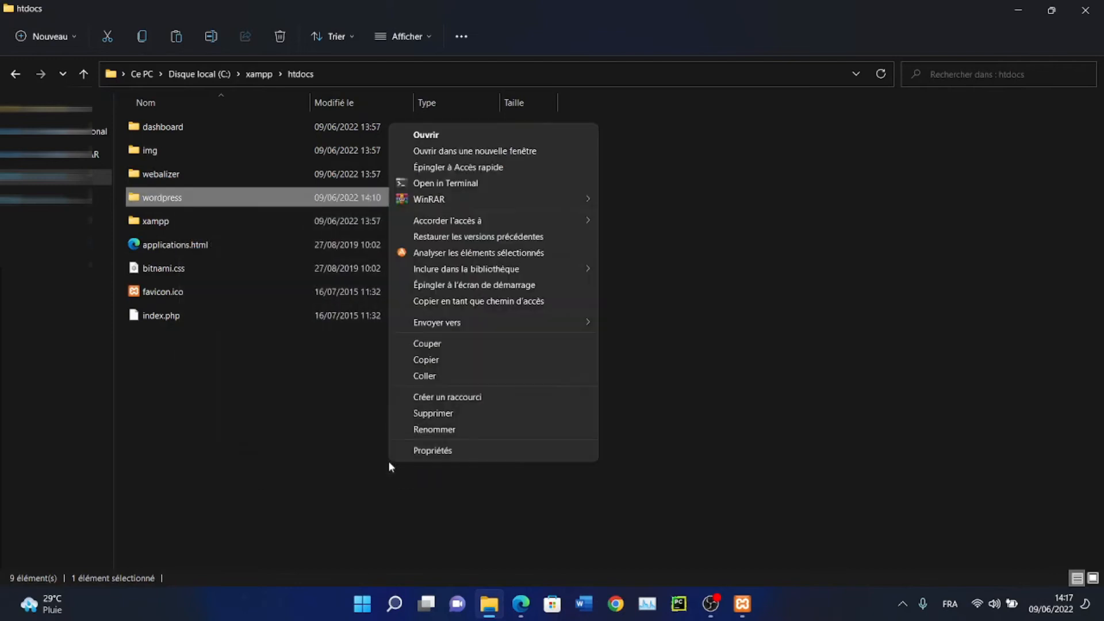
click(482, 431)
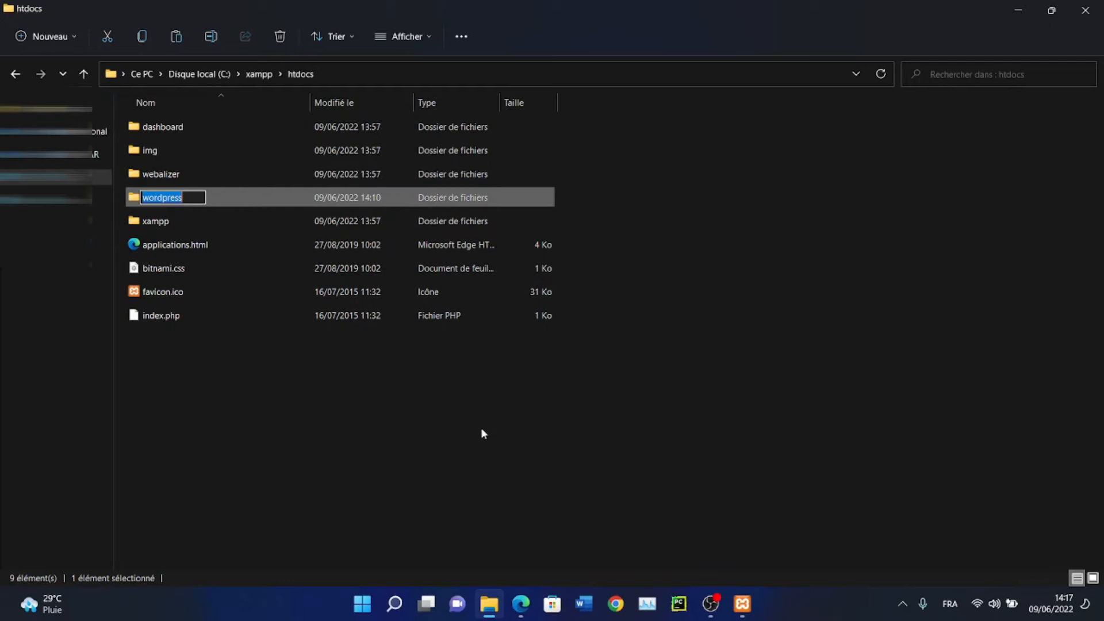
text(Ecommerce)
key(ctrl+a)
key(BackSpace)
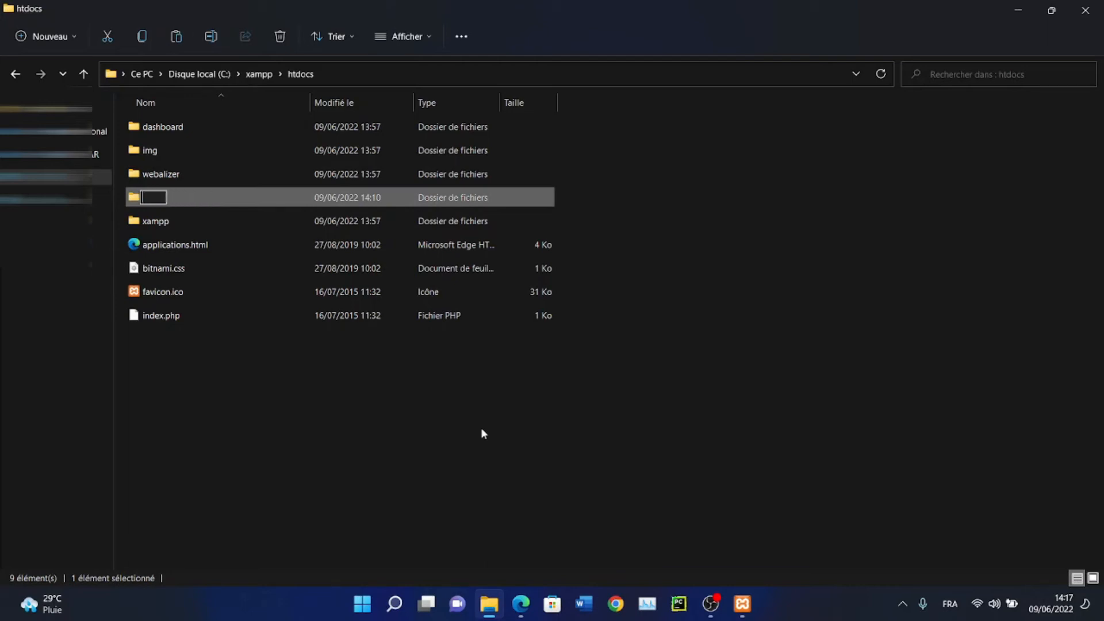
text(Boutique)
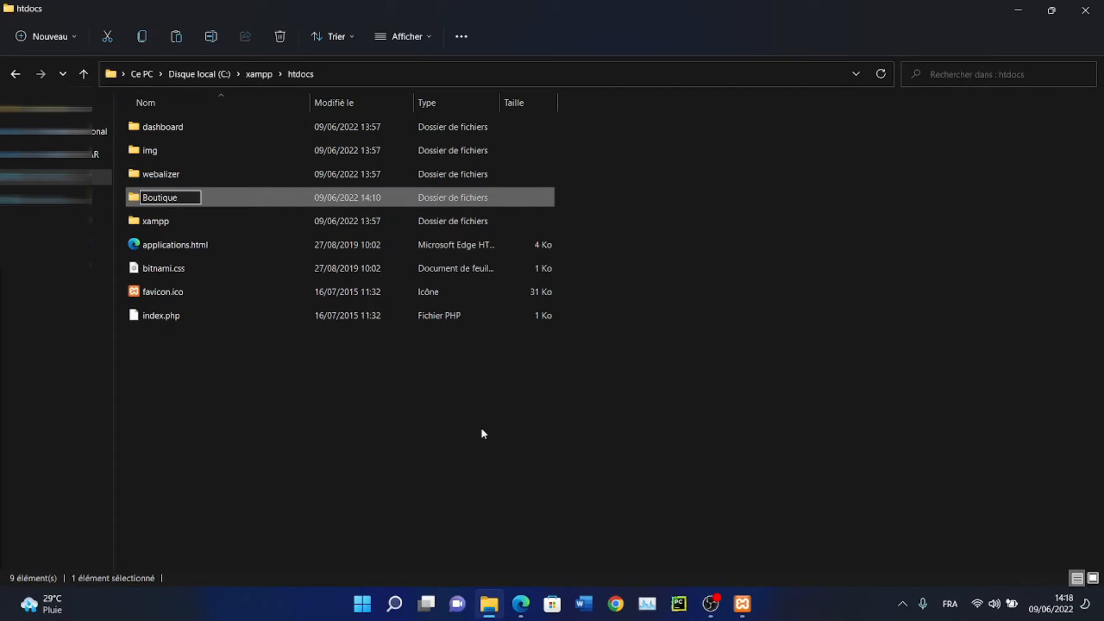
key(Return)
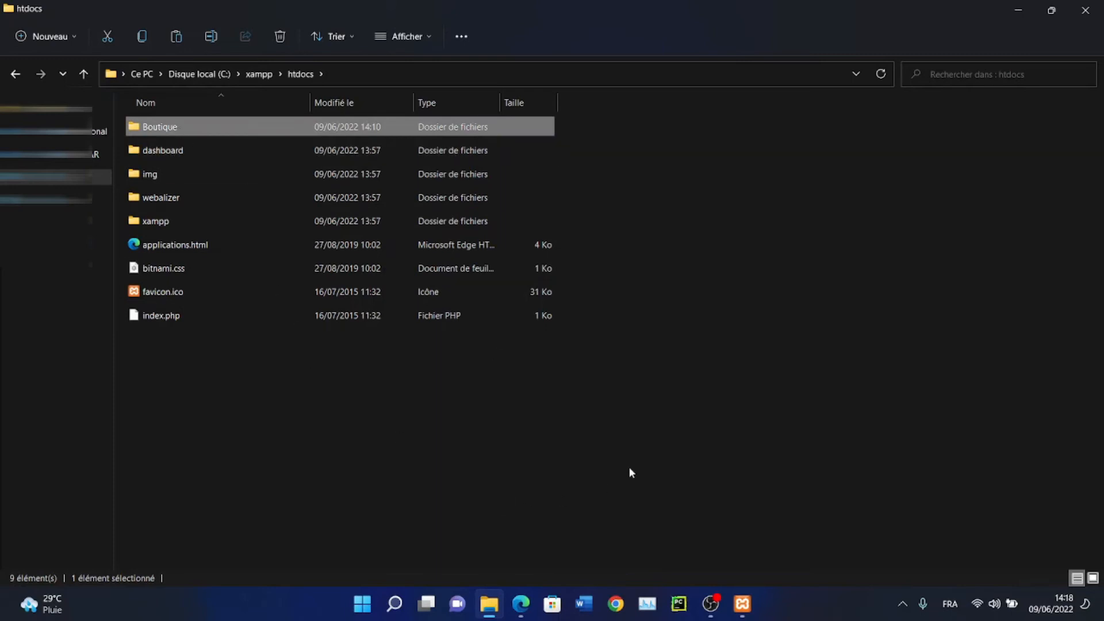
click(521, 604)
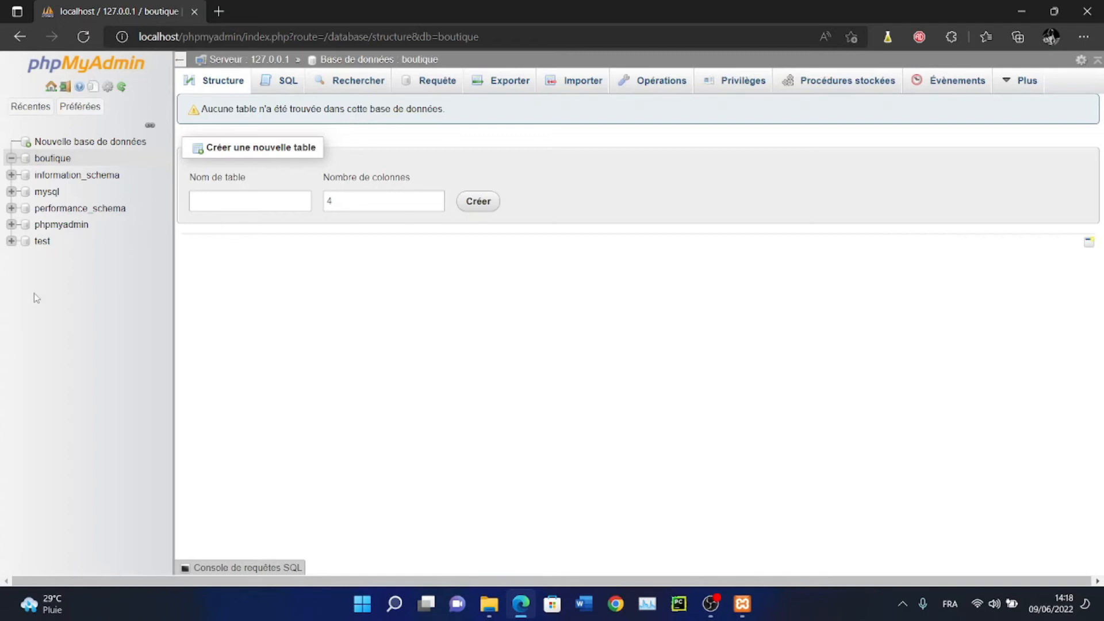
Load localhost/dashboard in a new Edge tab and select the dashboard/ part of the address
click(217, 14)
text(localhost)
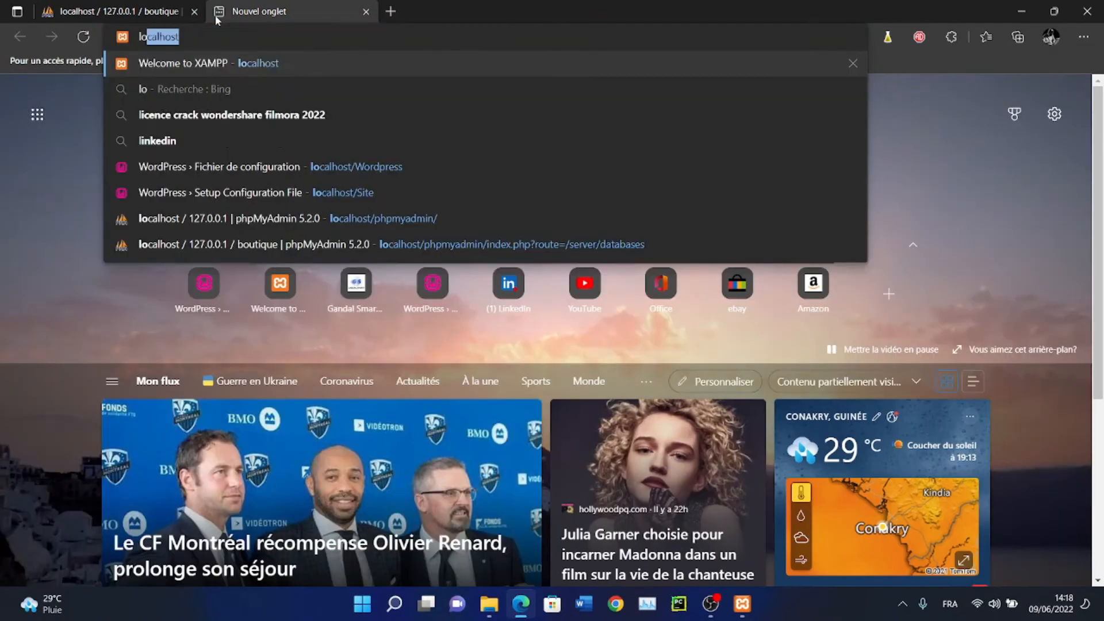
key(Return)
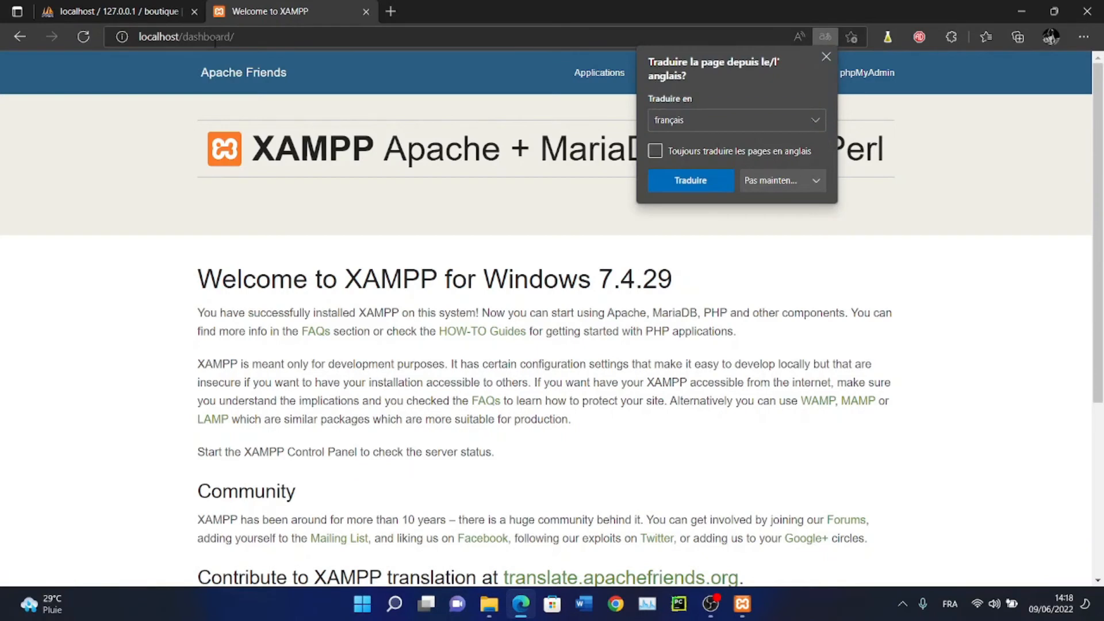
click(204, 36)
click(420, 95)
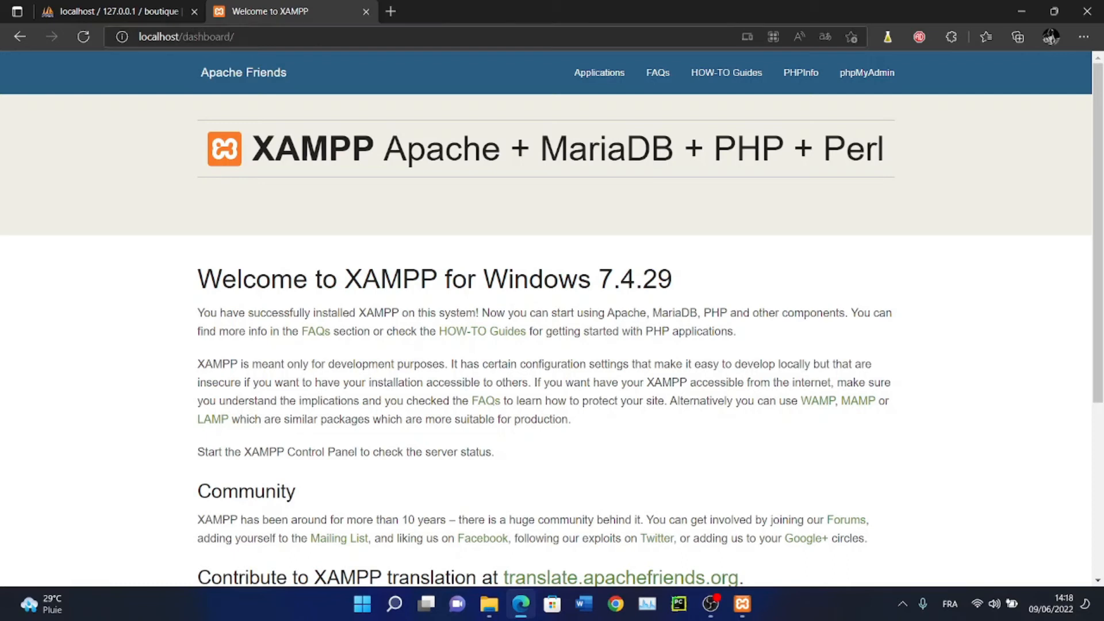
drag(183, 37, 309, 41)
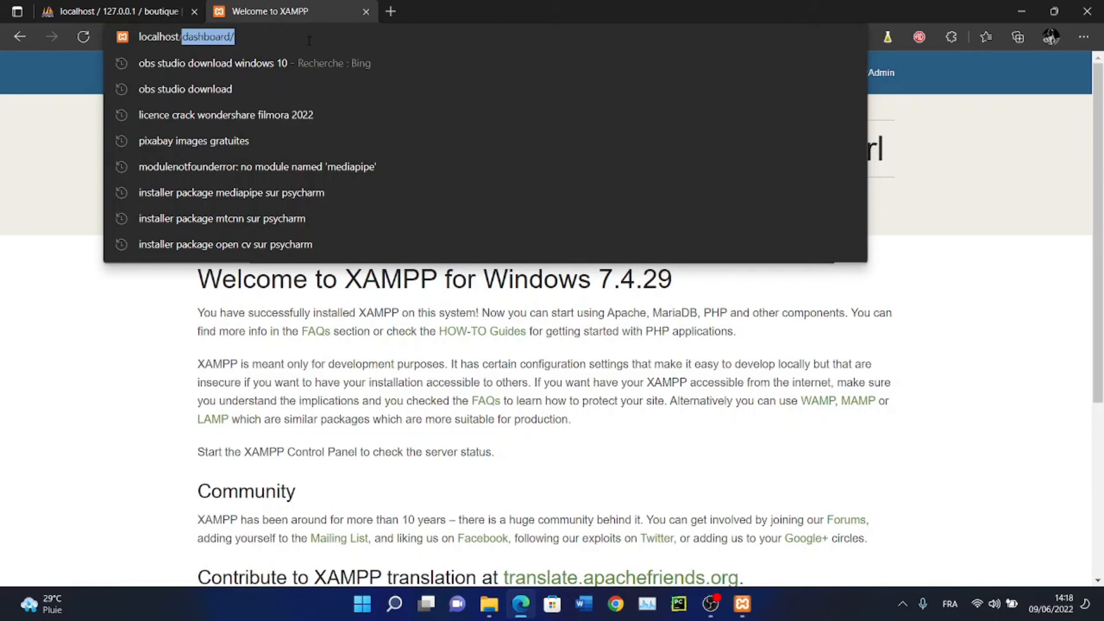
Go to localhost/Boutique and start the WordPress setup with "C'est parti !"
text(Bout)
key(BackSpace)
key(BackSpace)
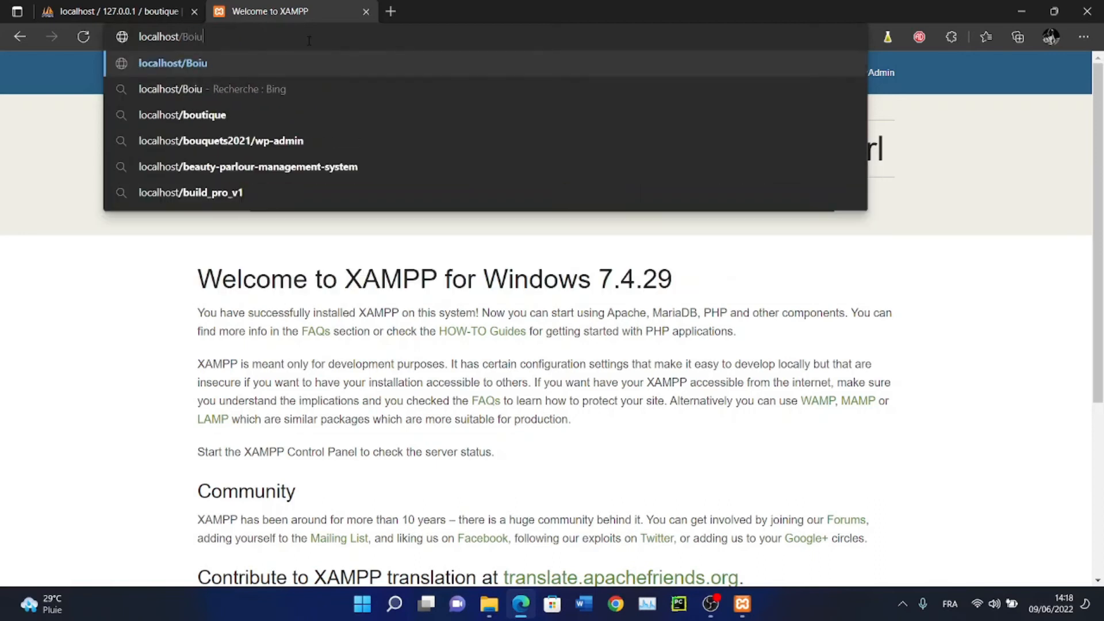
text(utique)
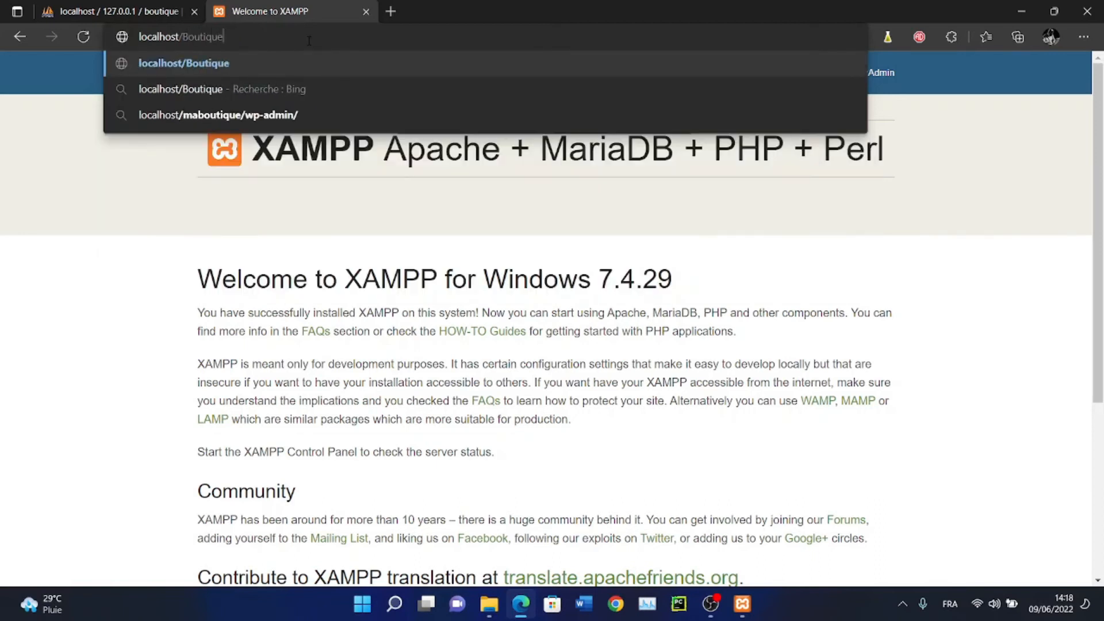
key(Return)
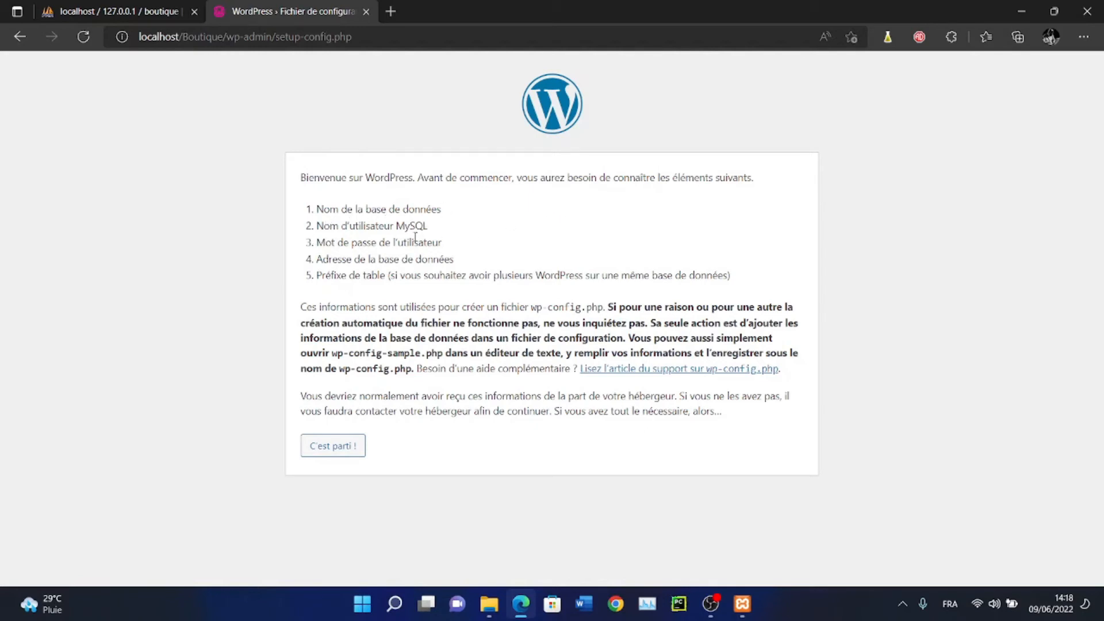
click(326, 452)
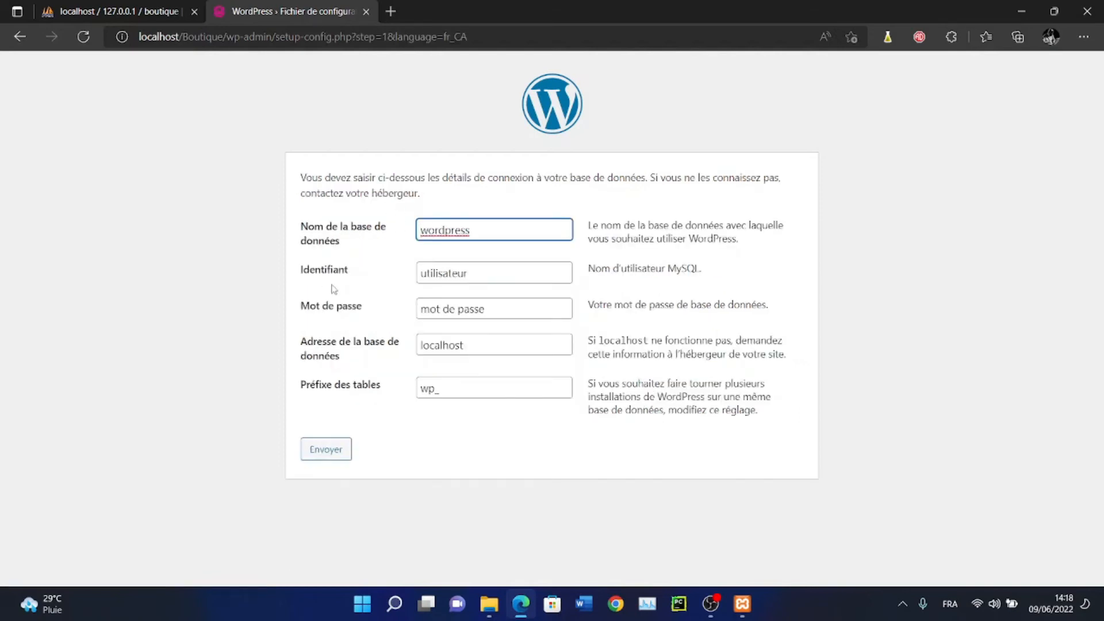
Fill the connection form with database 'boutique', username 'root' and an empty password
click(401, 249)
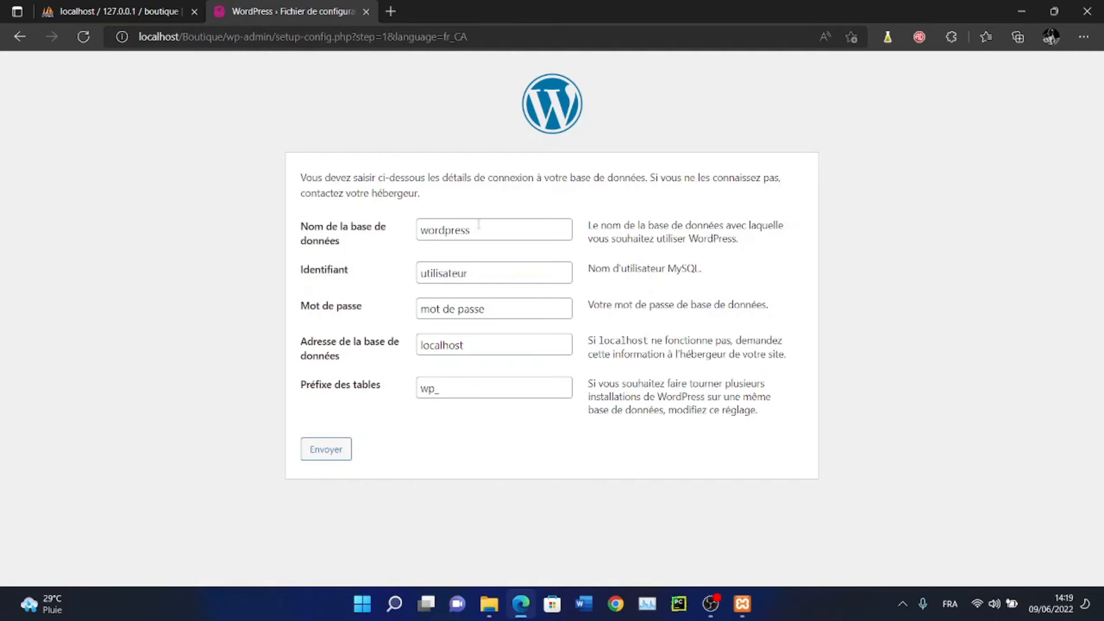
click(141, 14)
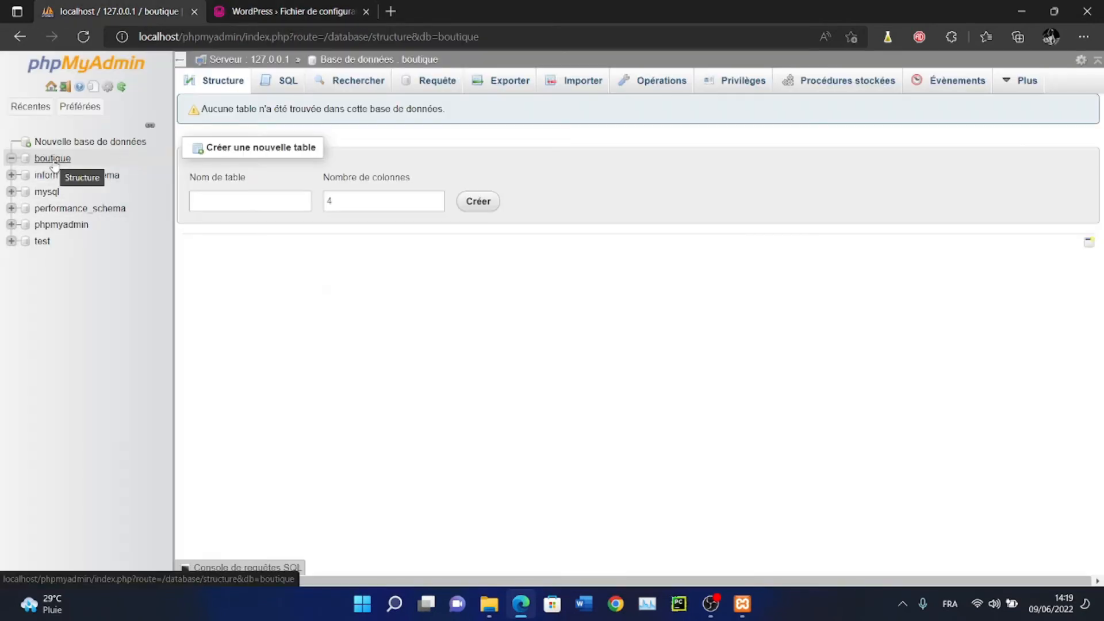
click(290, 8)
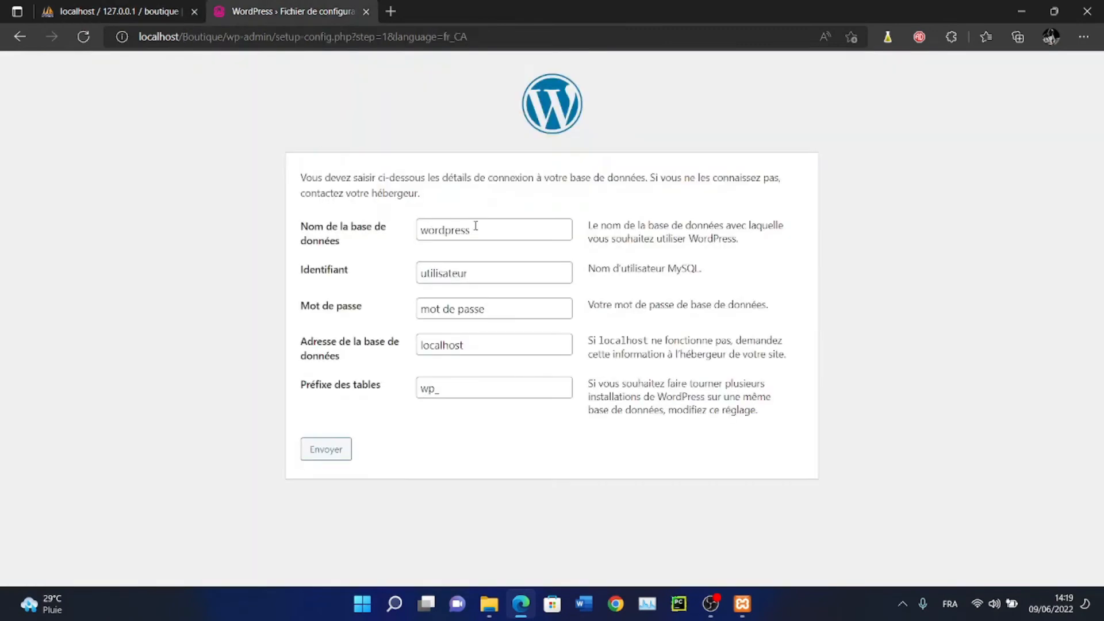
double_click(473, 230)
text(boutique)
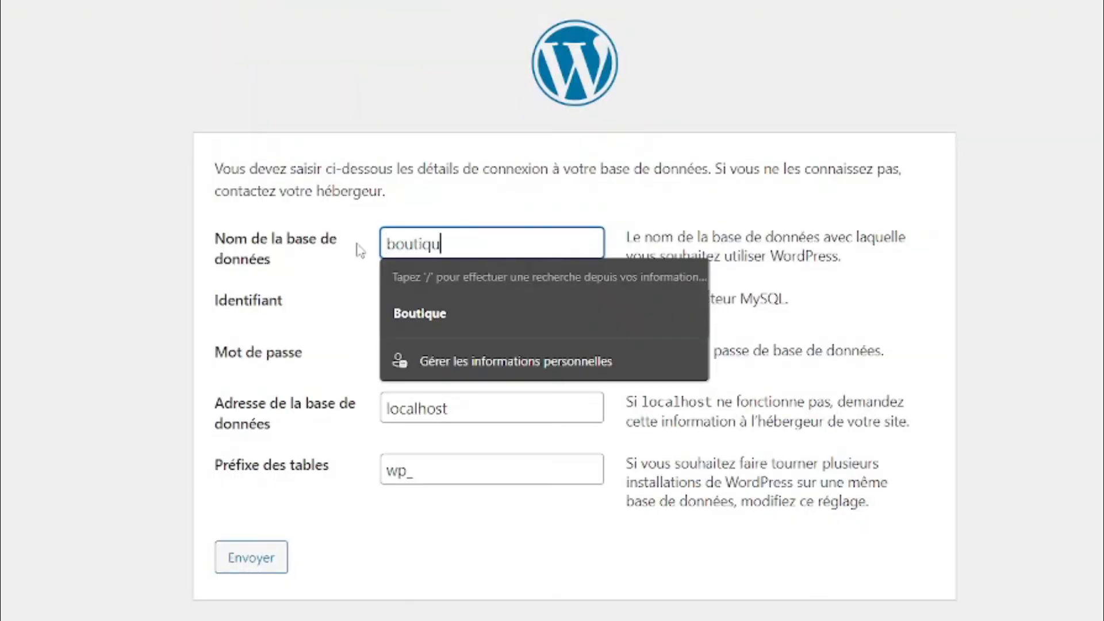
click(308, 300)
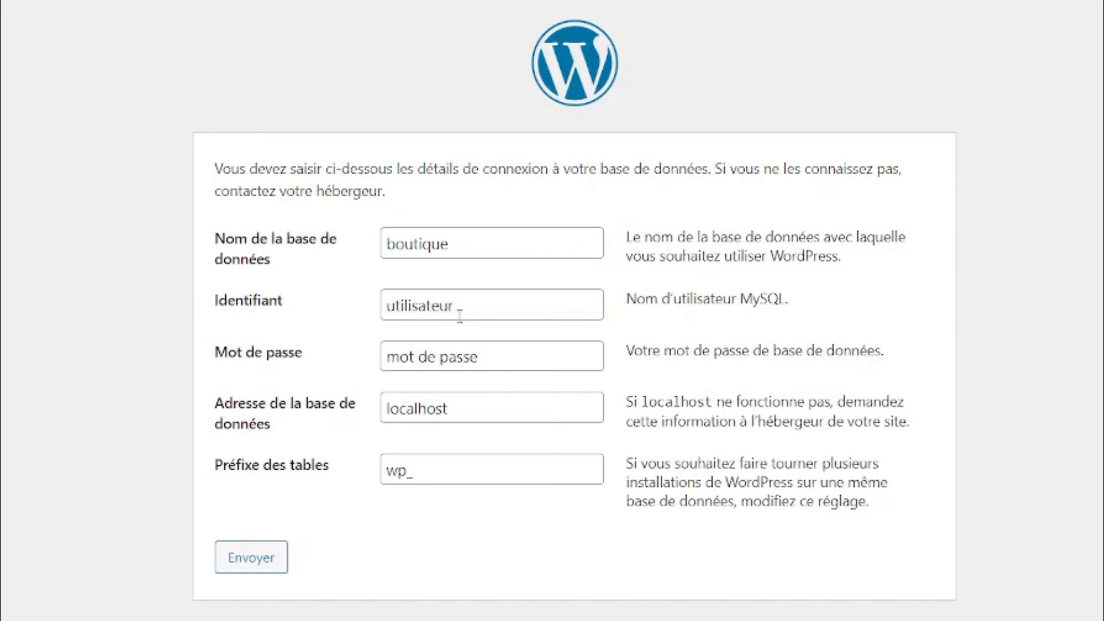
click(451, 308)
drag(451, 307, 366, 311)
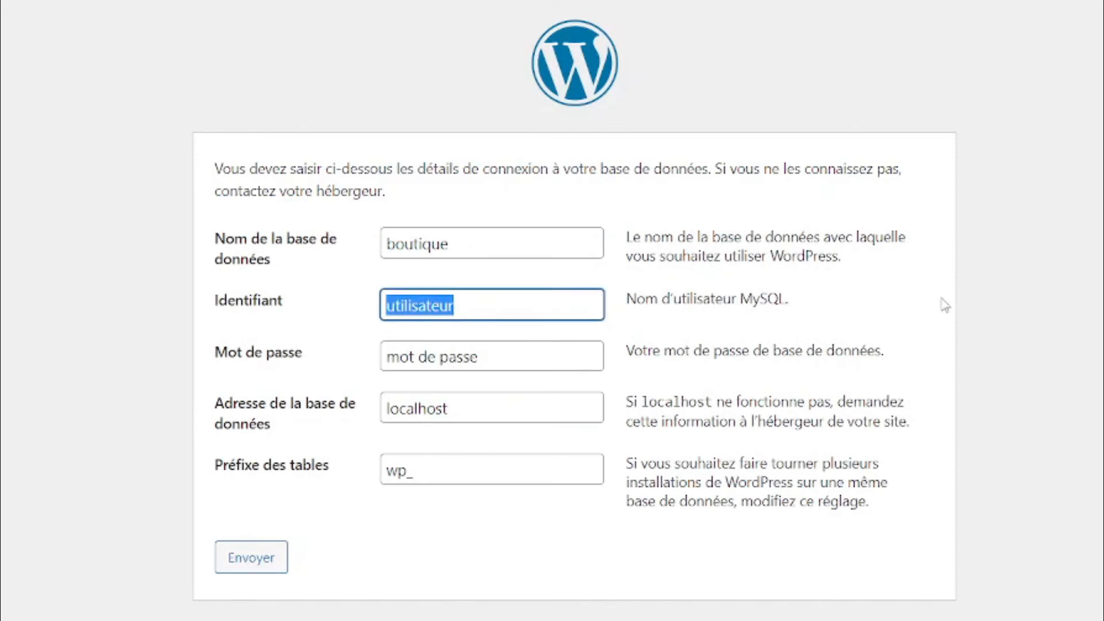
text(root)
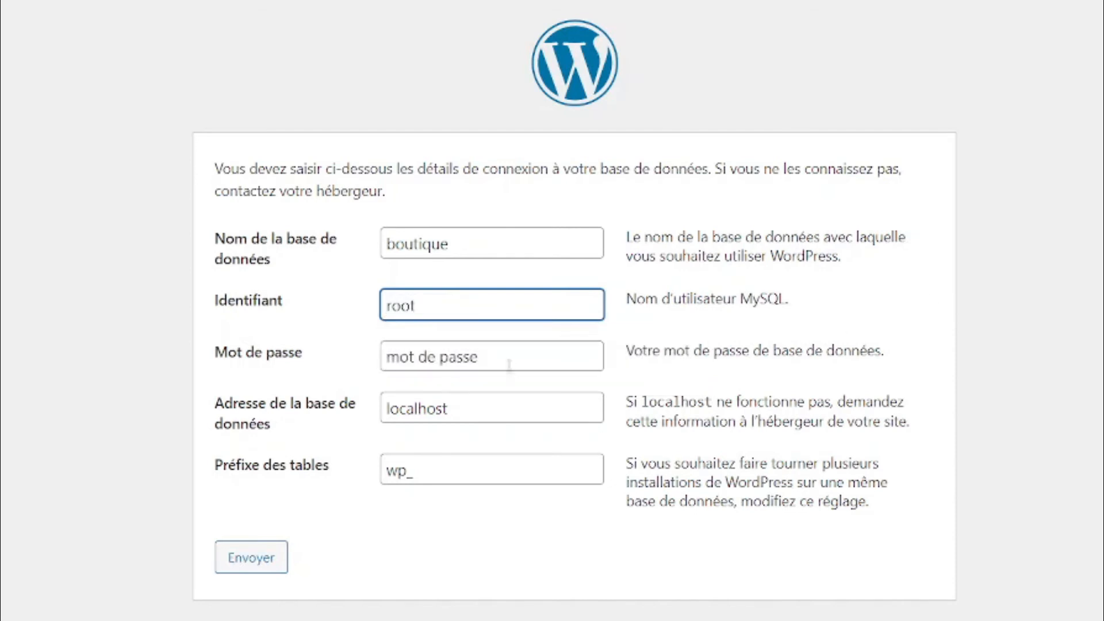
drag(507, 362, 331, 377)
key(BackSpace)
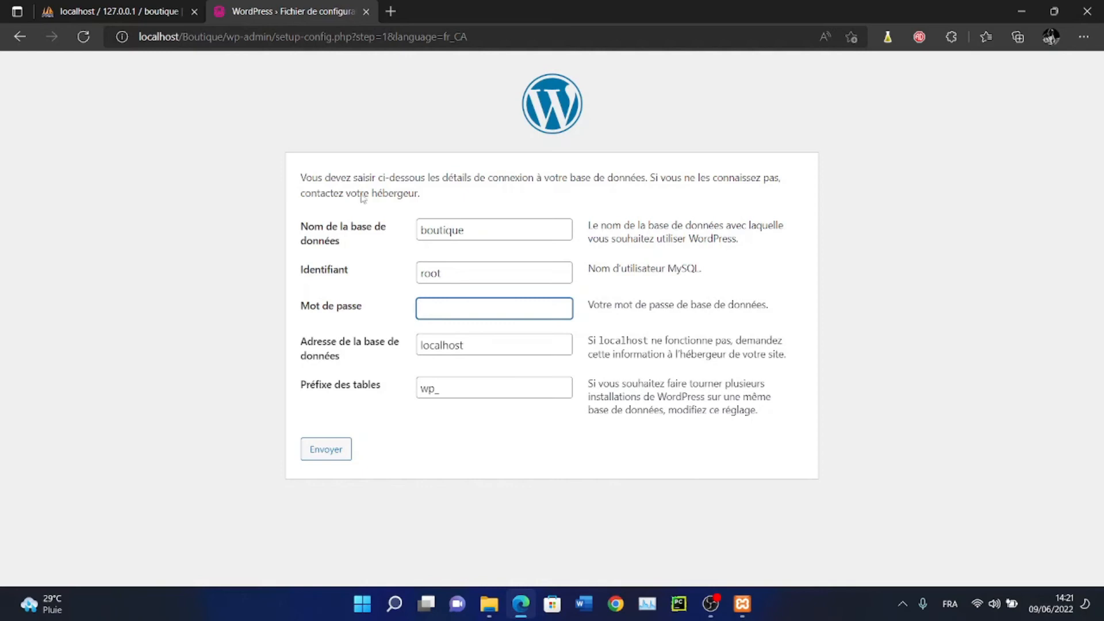
Search Bing for Shopify in a new tab and open Shopify's official home page
click(390, 12)
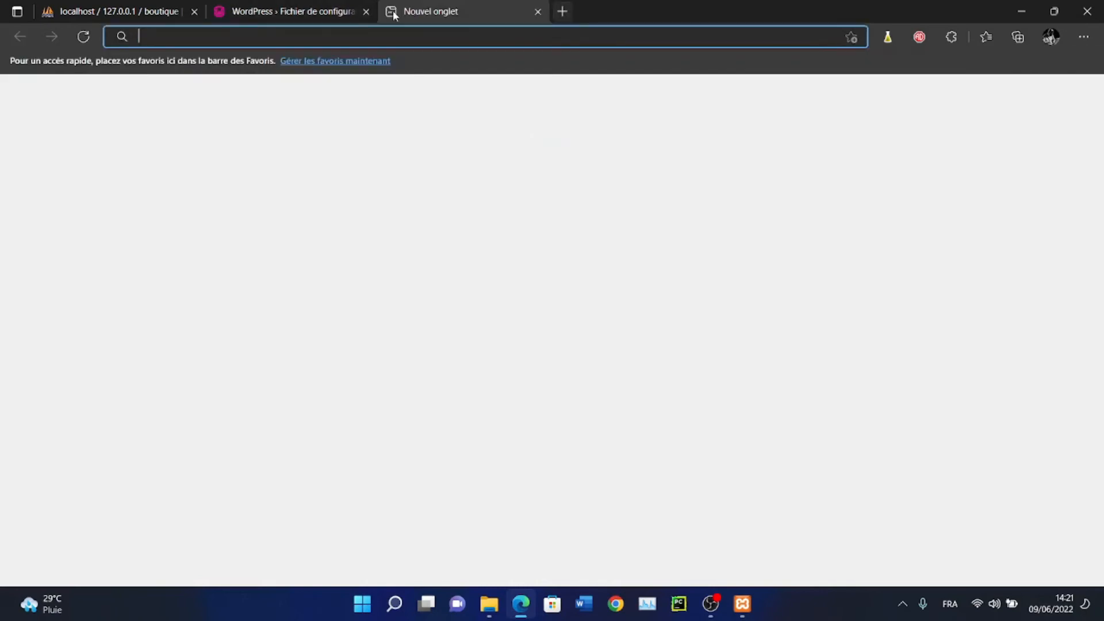
text(shopi)
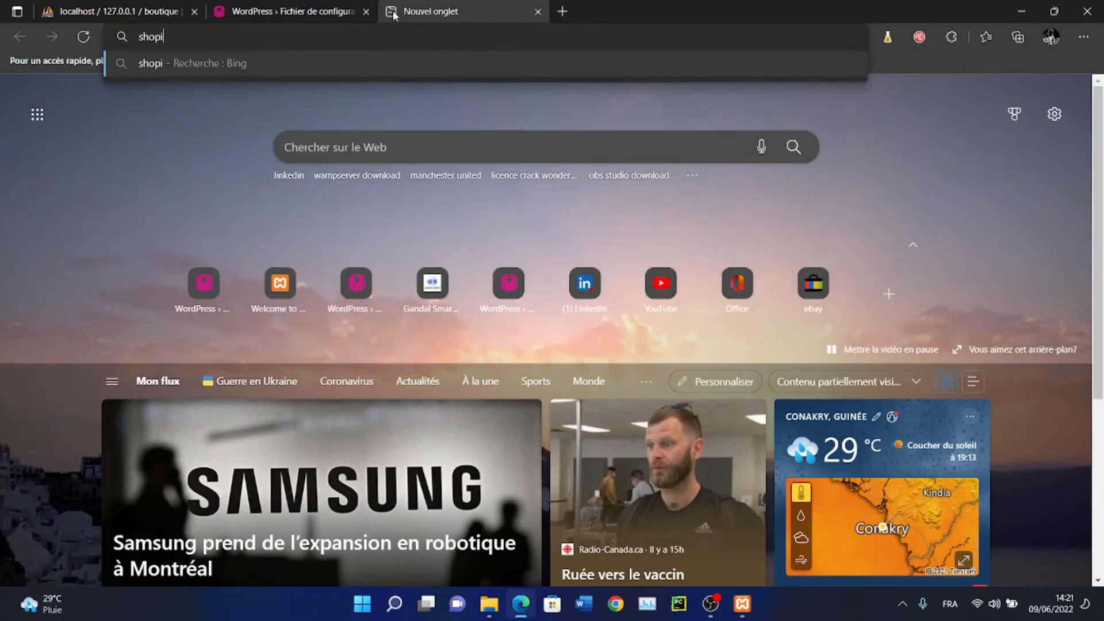
text(tfy)
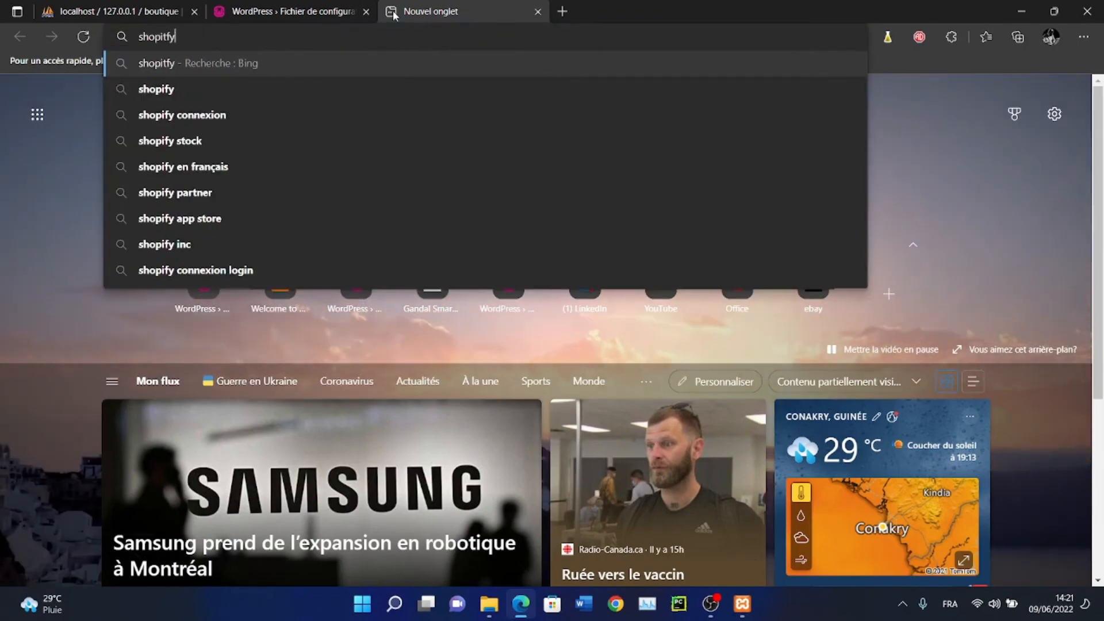
key(Return)
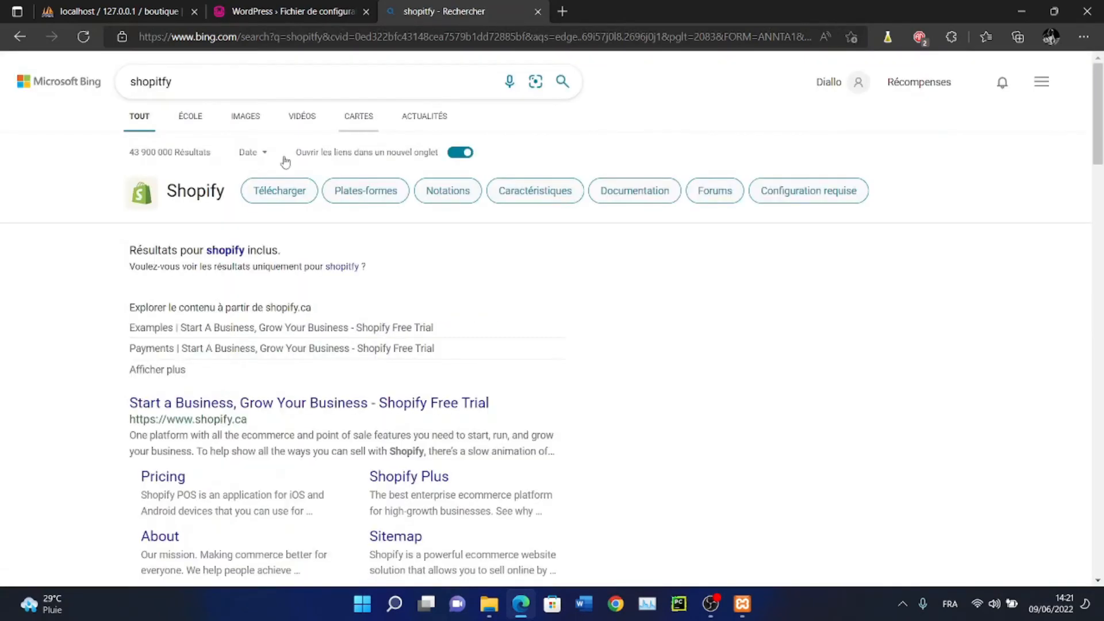
click(218, 405)
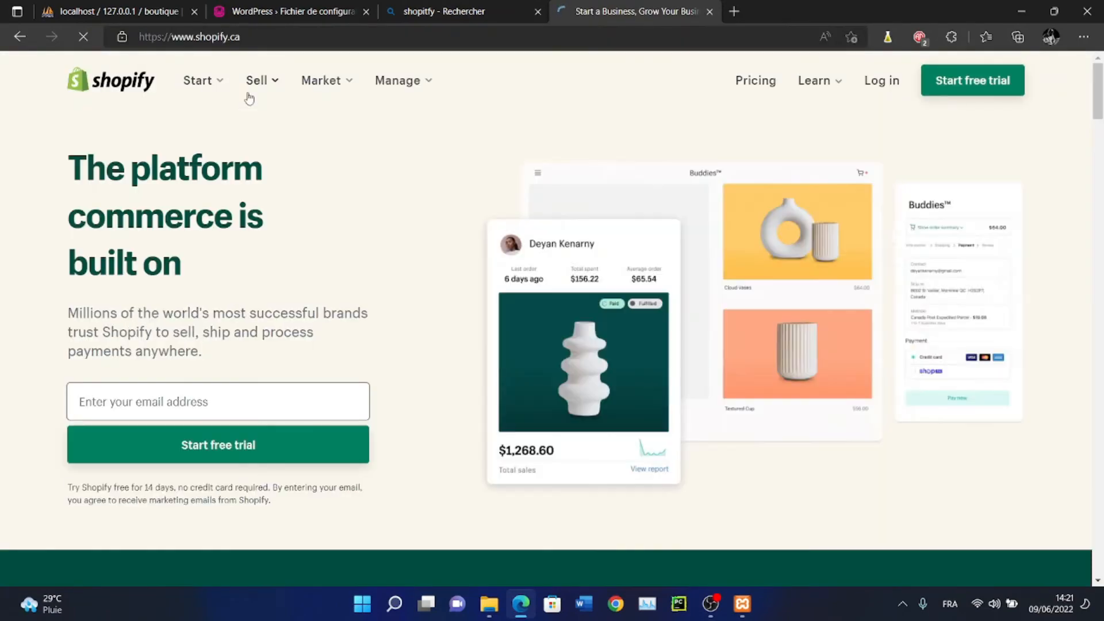
click(290, 11)
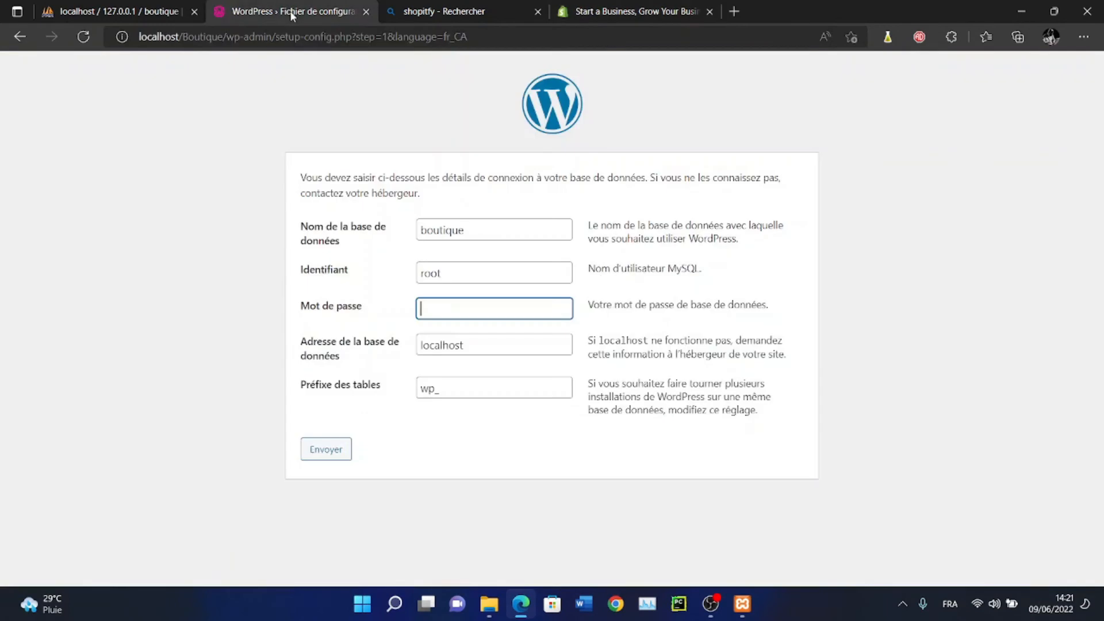
Submit the database details, launch the installation and enter site title 'Gandal Shoping'
click(326, 449)
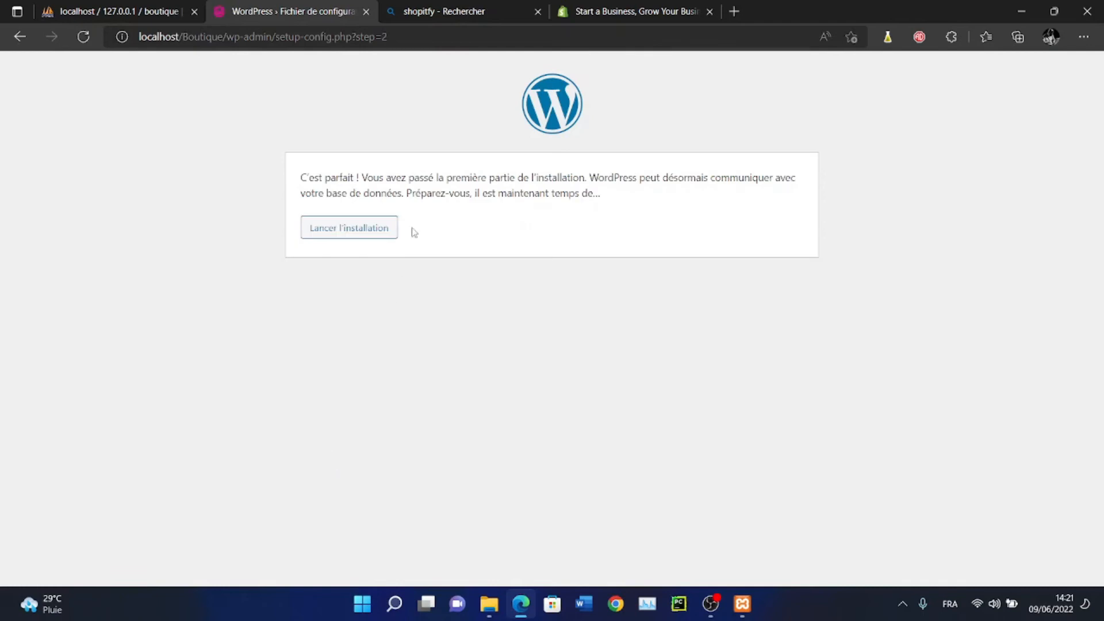
click(344, 238)
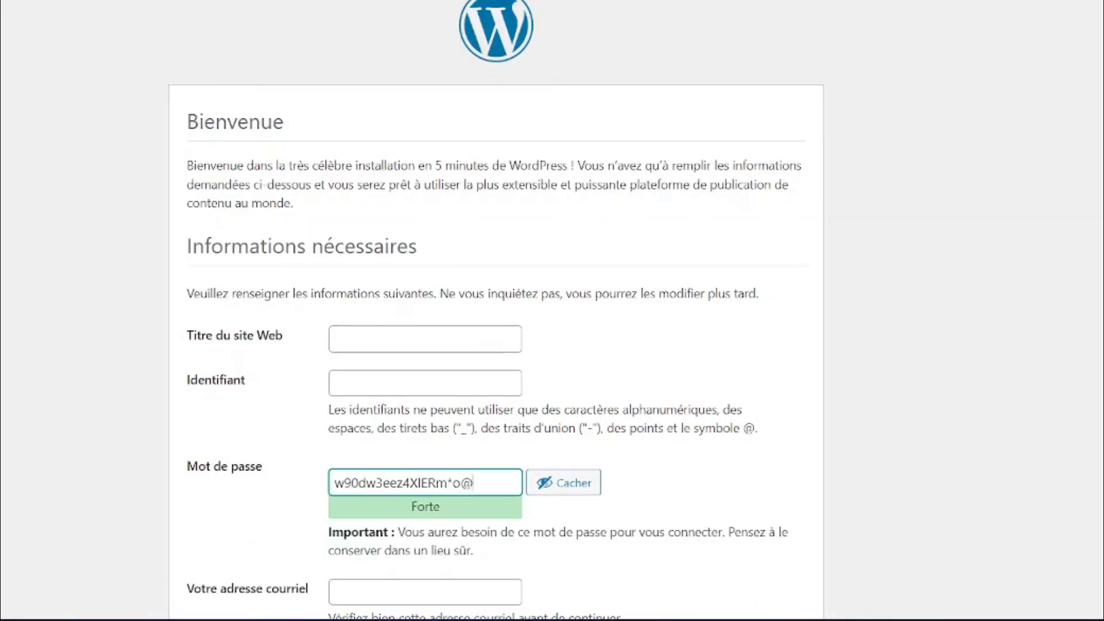
scroll(526, 170, down, 3)
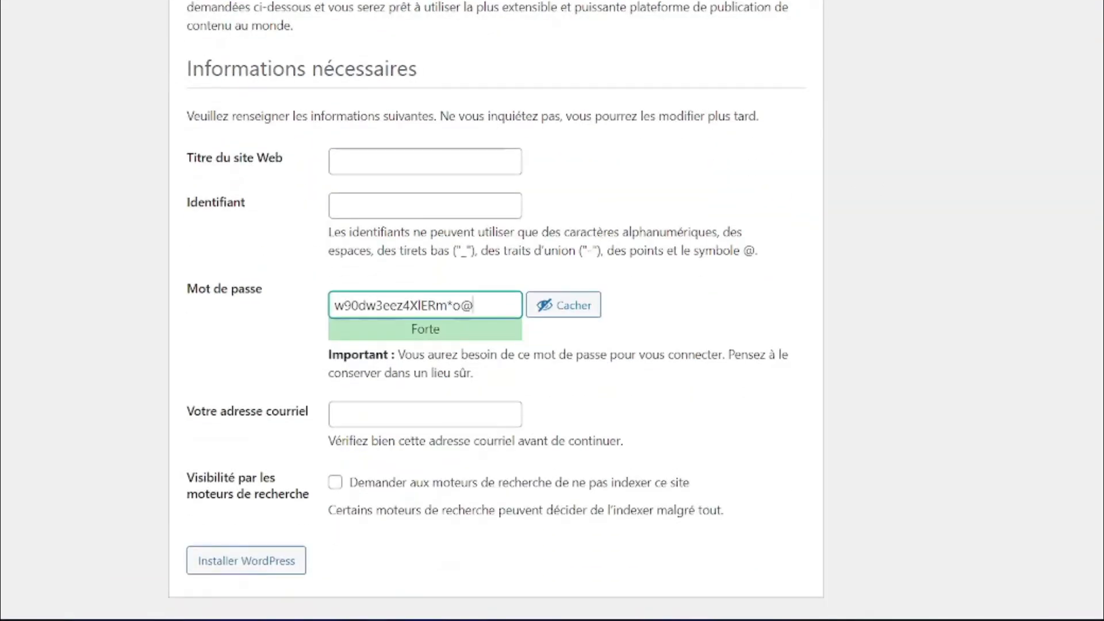
click(361, 165)
text(Gandal Shoping)
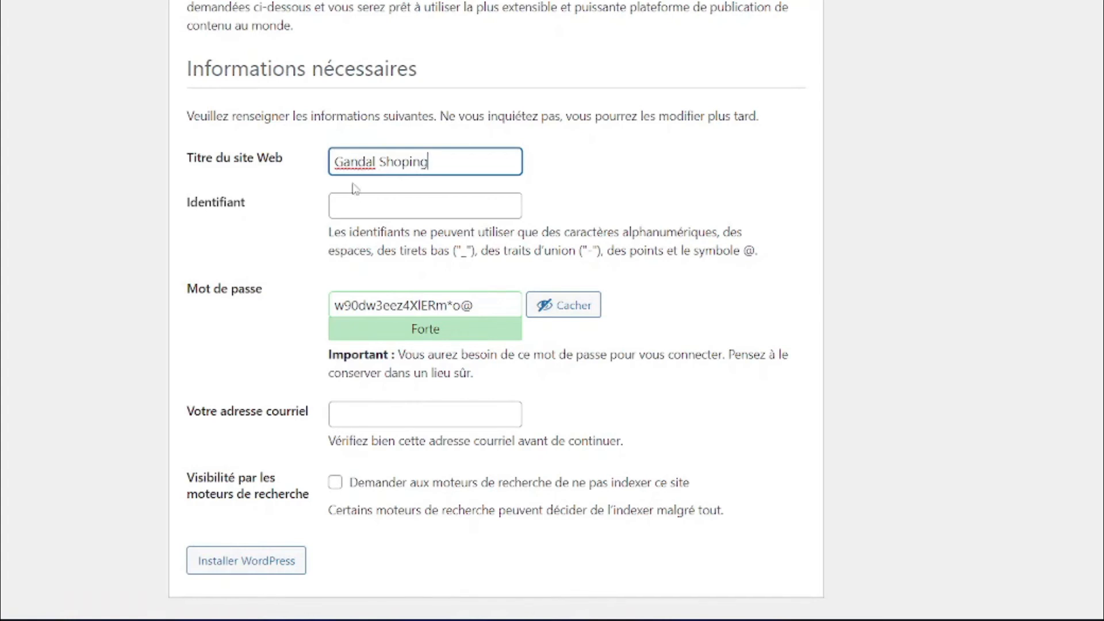
Set the username to admin, enter a chosen password and confirm using the weak password
click(366, 212)
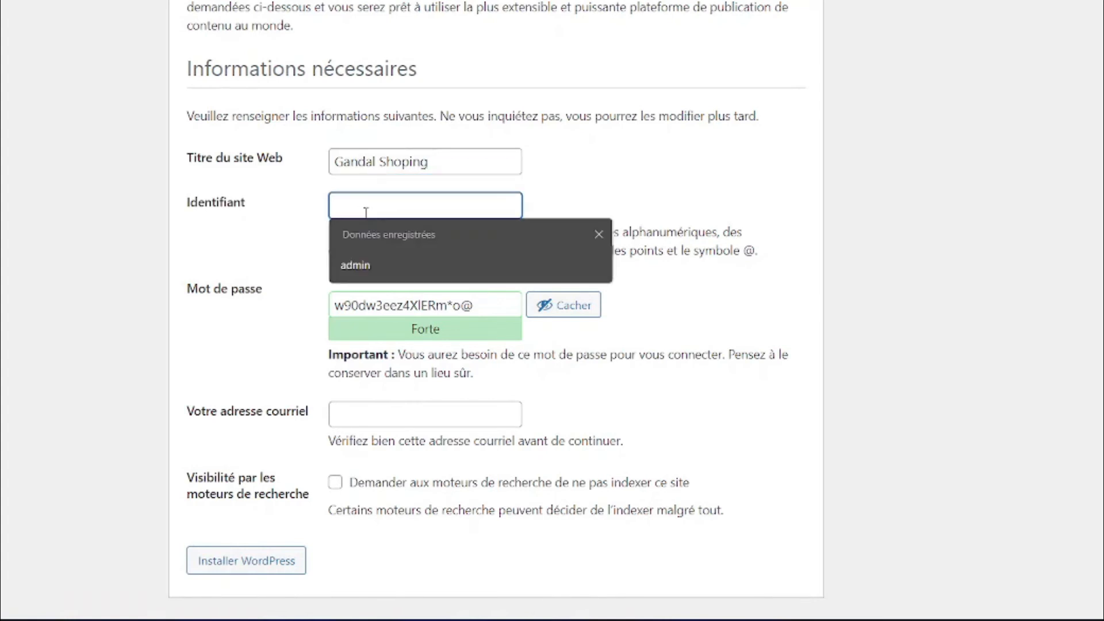
click(367, 266)
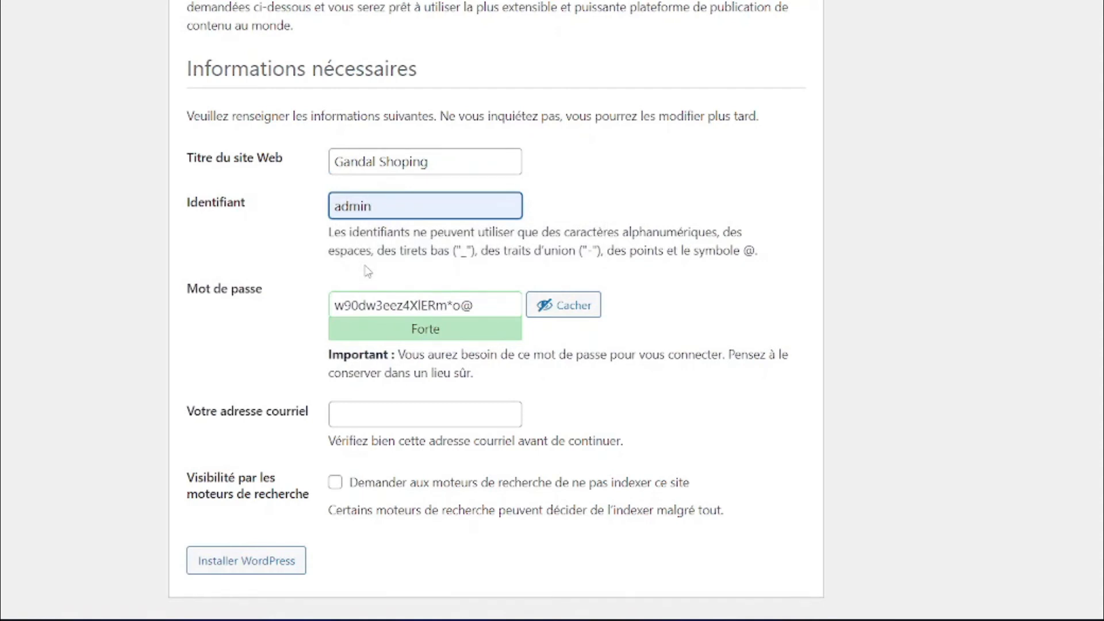
key(Tab)
text(A)
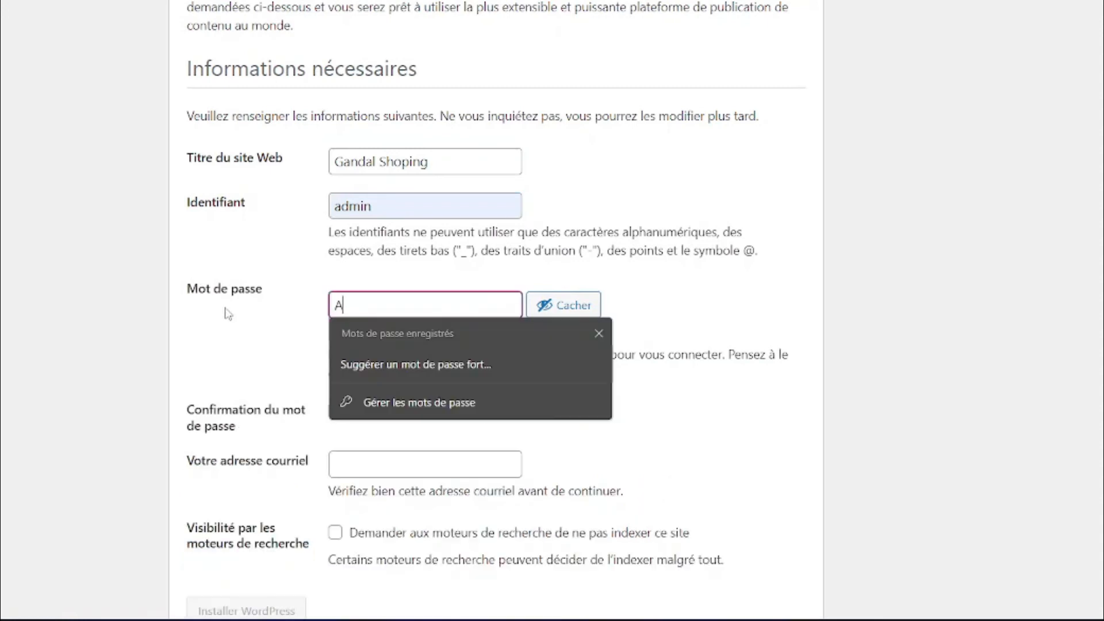
text(dmin@123)
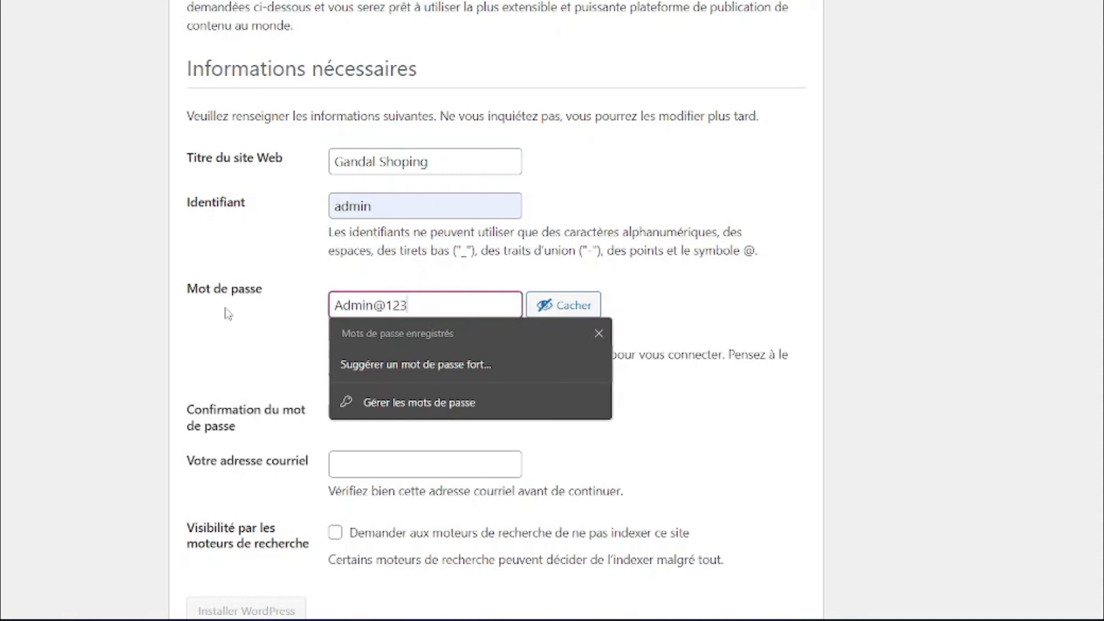
click(251, 357)
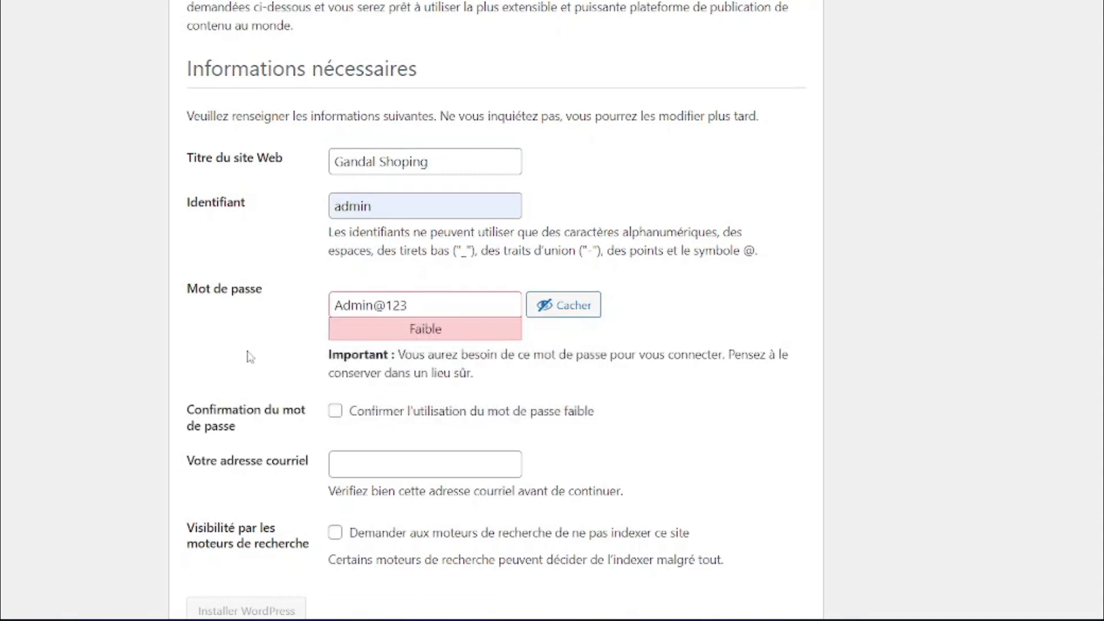
click(336, 412)
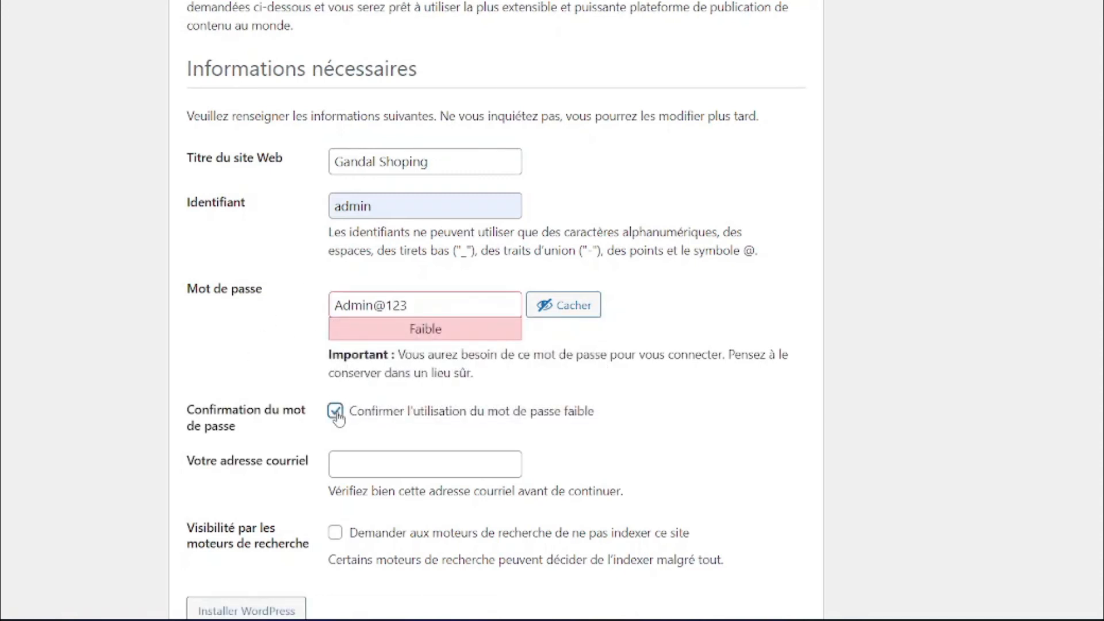
scroll(496, 310, down, 2)
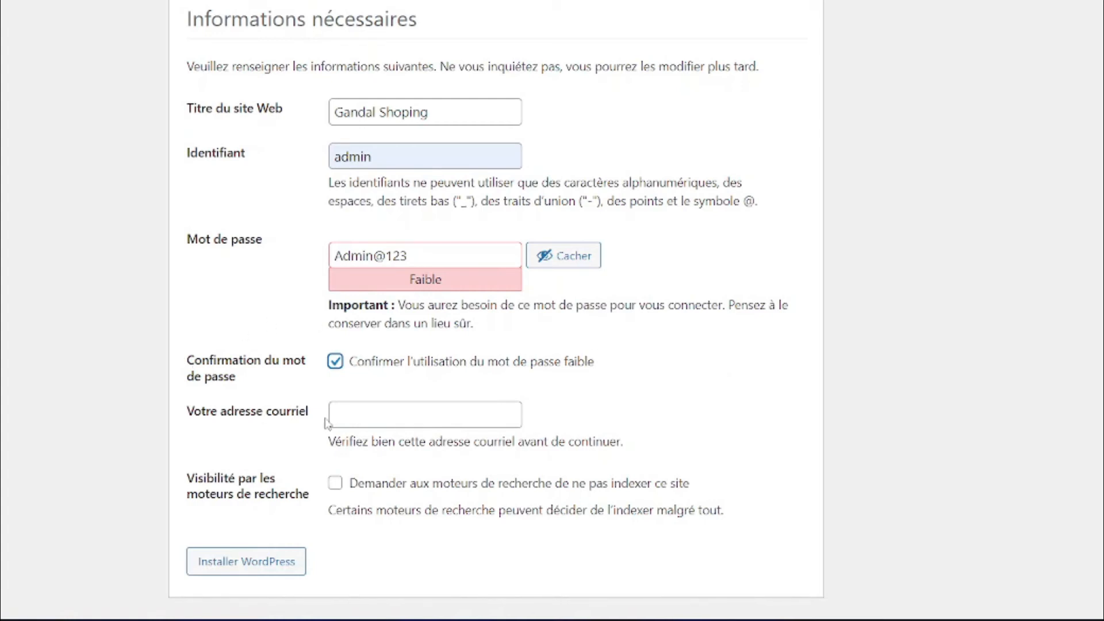
Fill the administrator e-mail from the saved suggestion and run Installer WordPress
click(346, 415)
text(ga)
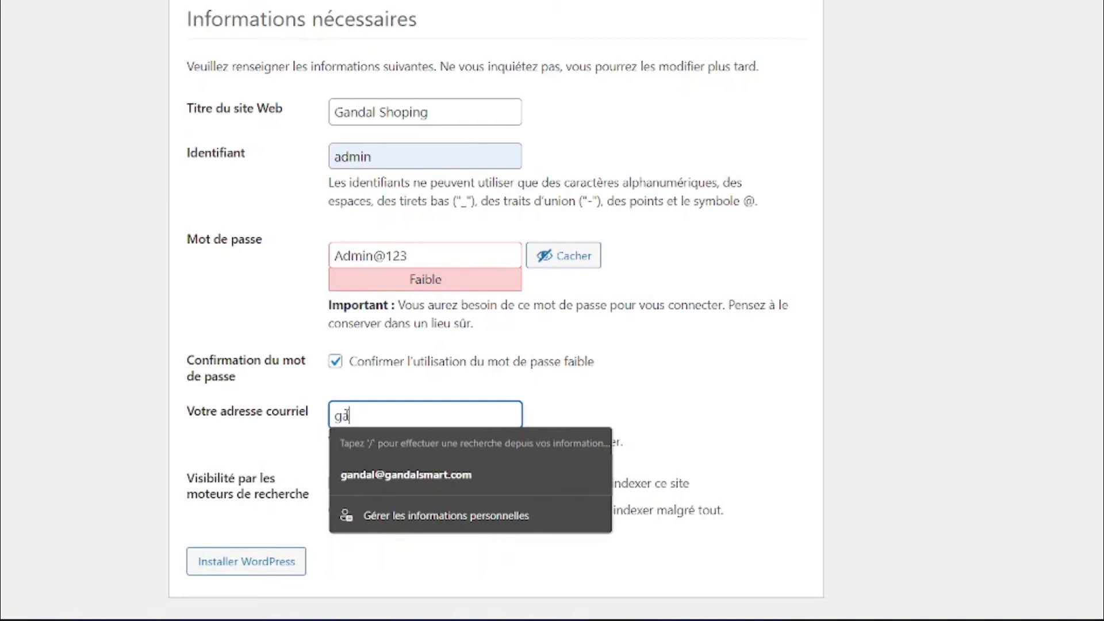
click(425, 485)
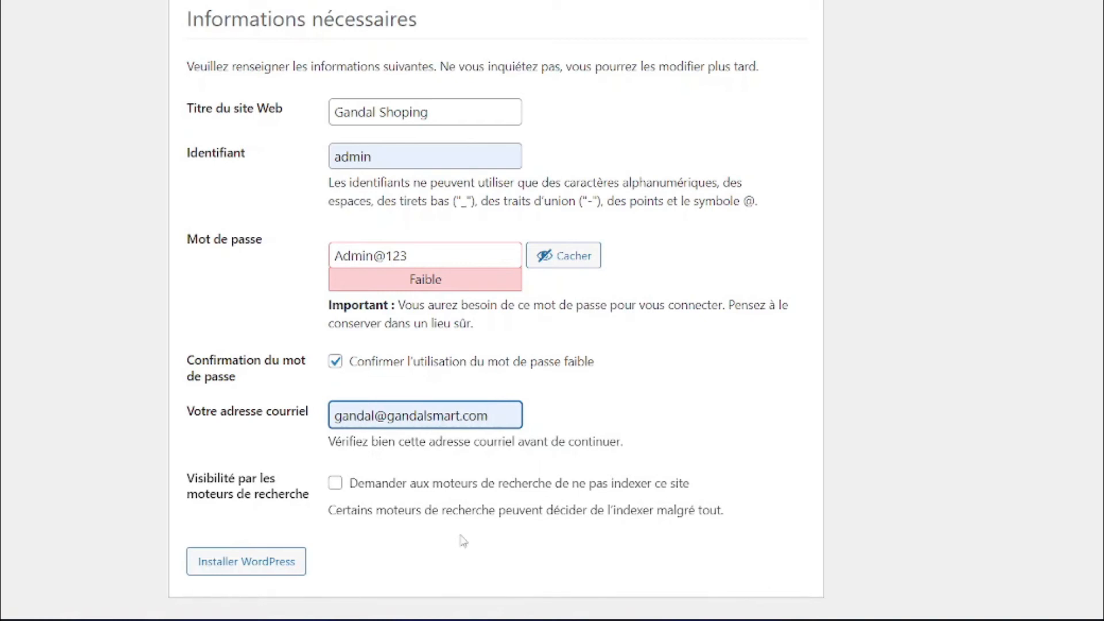
click(246, 566)
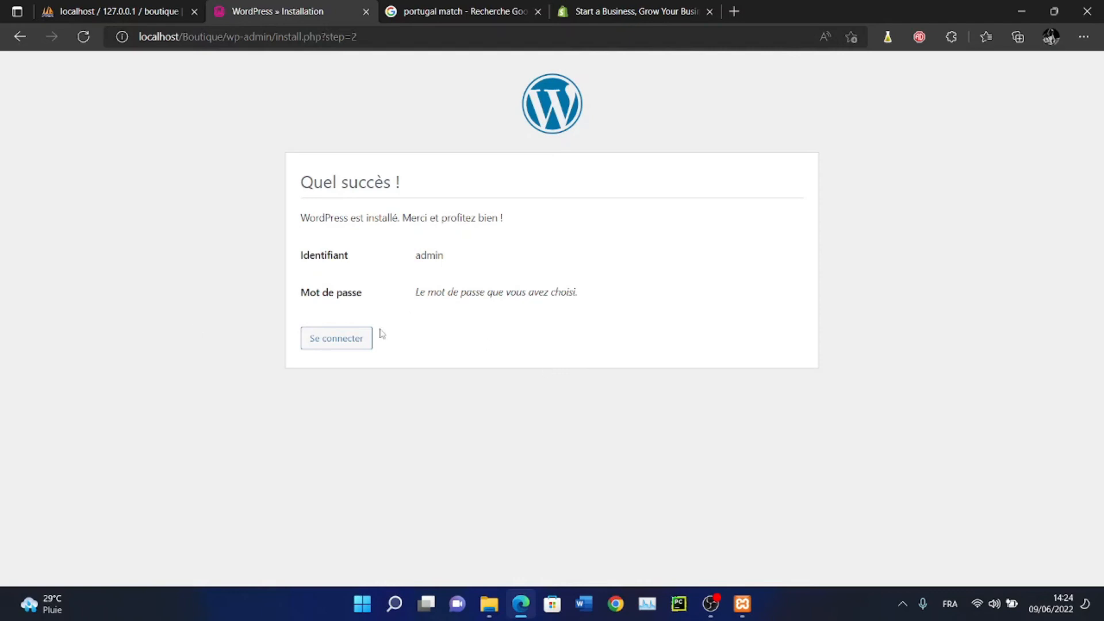
Log in as admin with the saved credentials from the installation success page
click(336, 349)
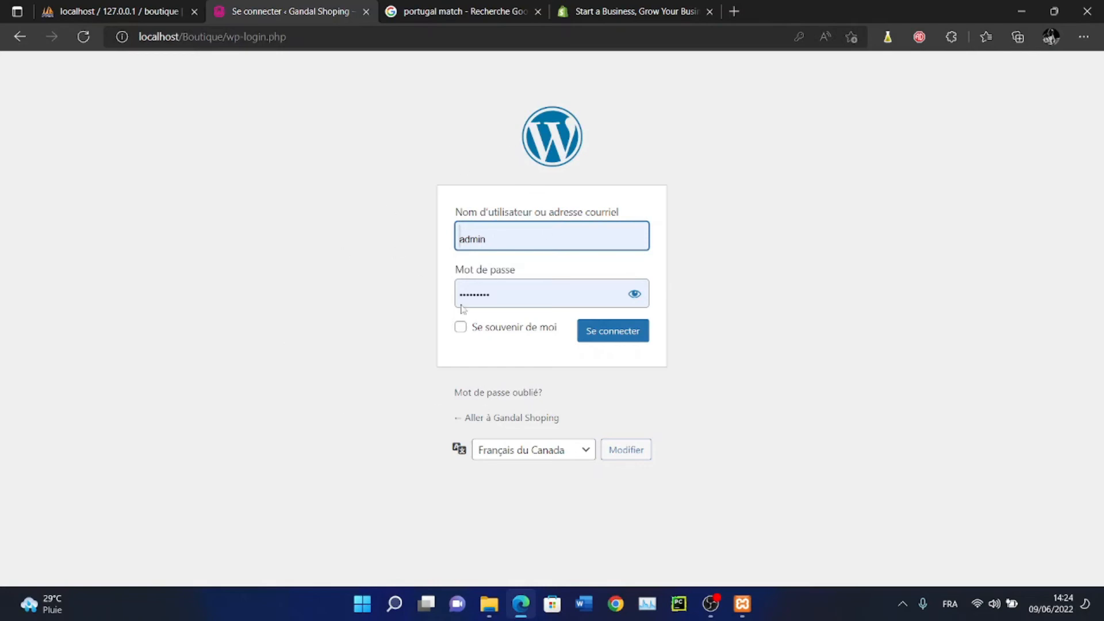
click(618, 336)
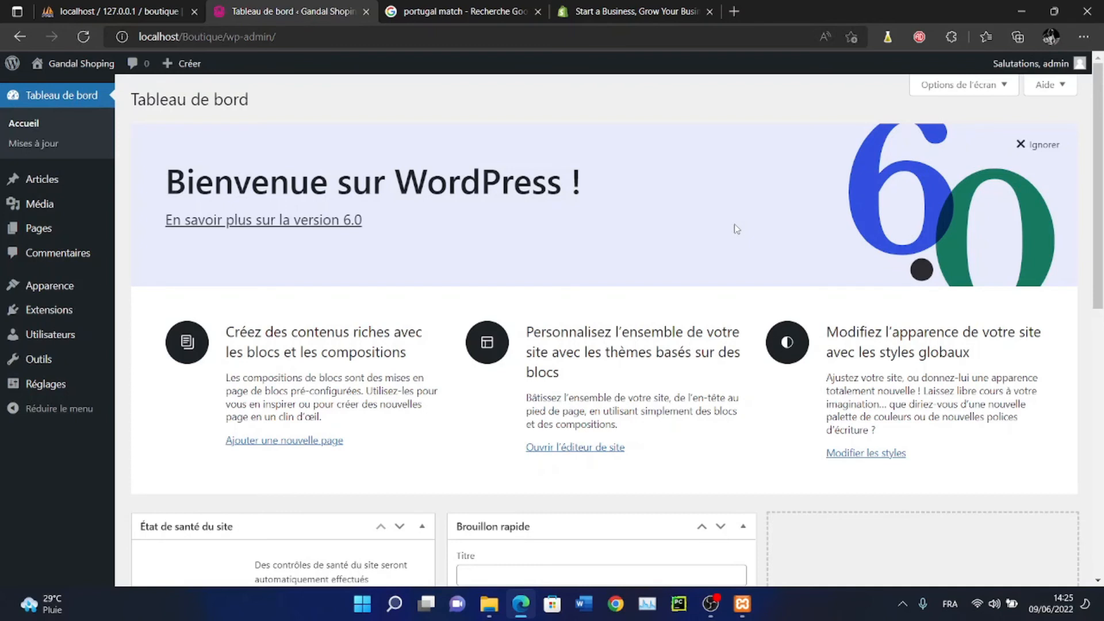
scroll(734, 223, down, 10)
scroll(734, 223, up, 10)
scroll(734, 223, down, 7)
scroll(734, 224, up, 7)
scroll(733, 223, down, 3)
scroll(558, 249, up, 3)
mouse_move(77, 310)
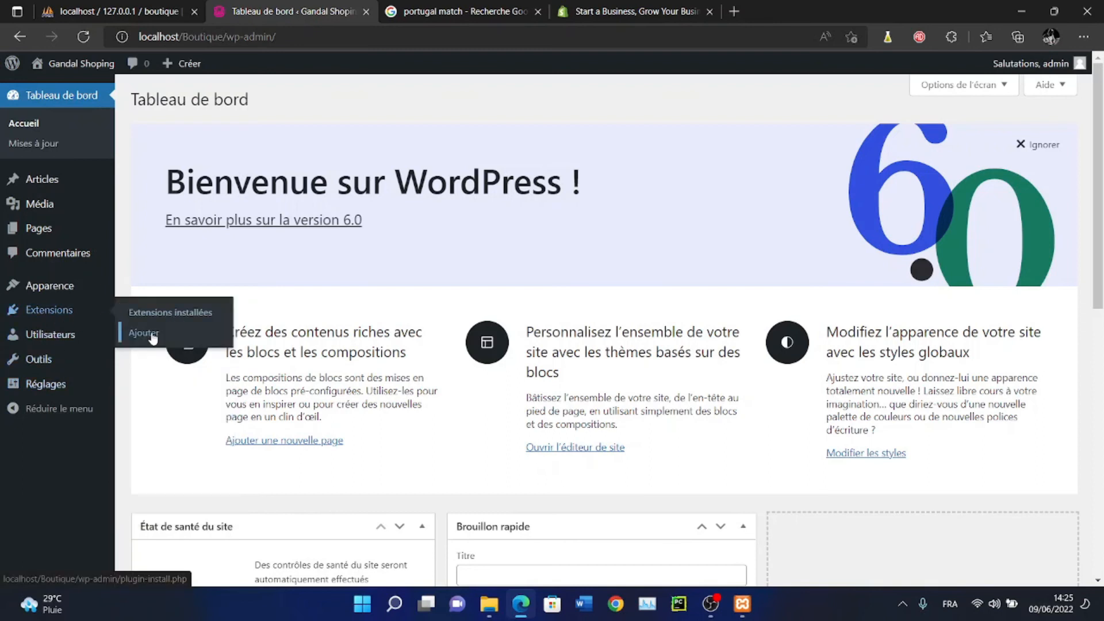
mouse_move(90, 294)
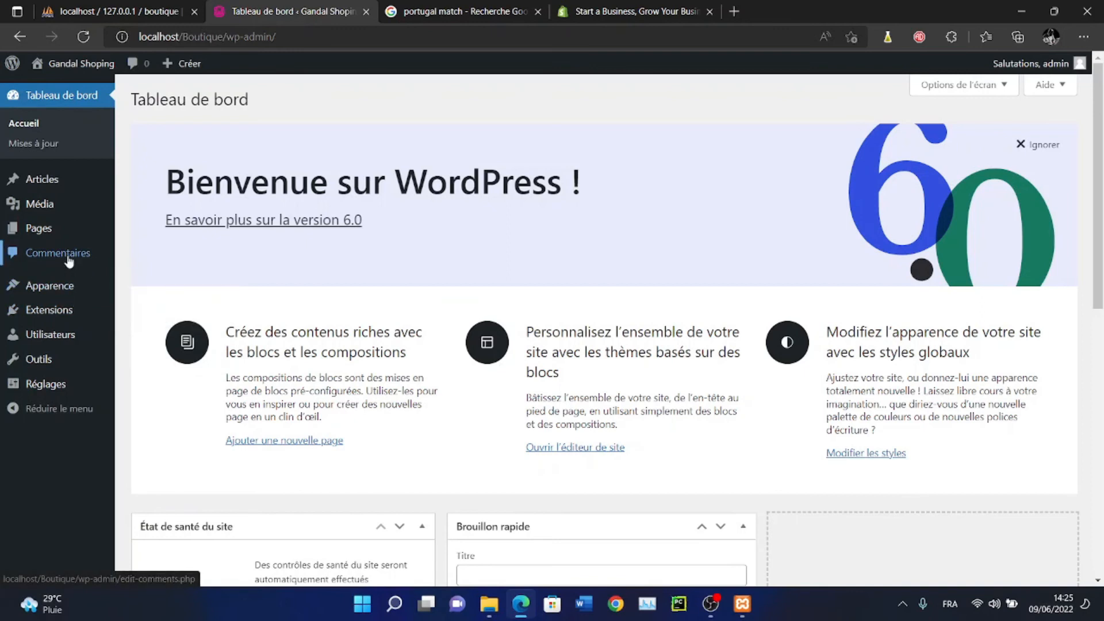
mouse_move(77, 231)
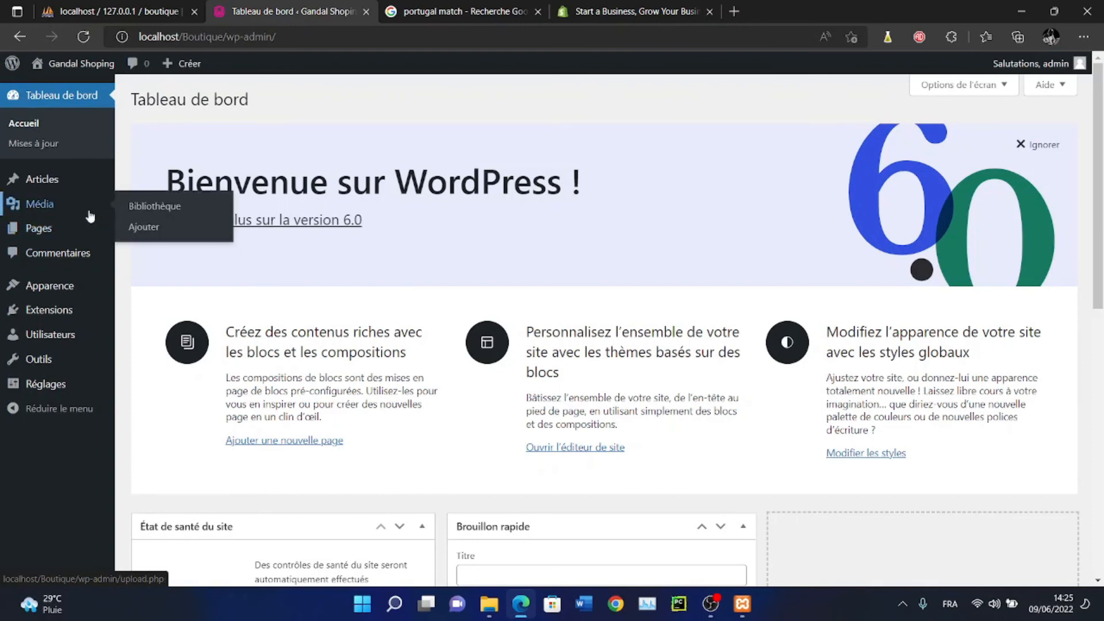
mouse_move(81, 184)
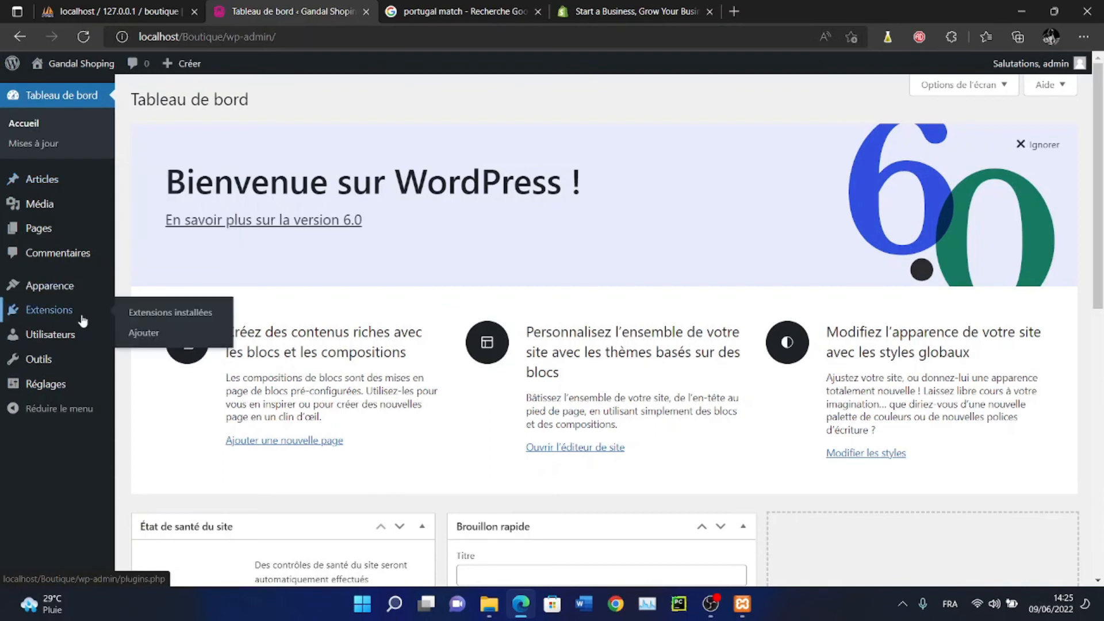
mouse_move(72, 340)
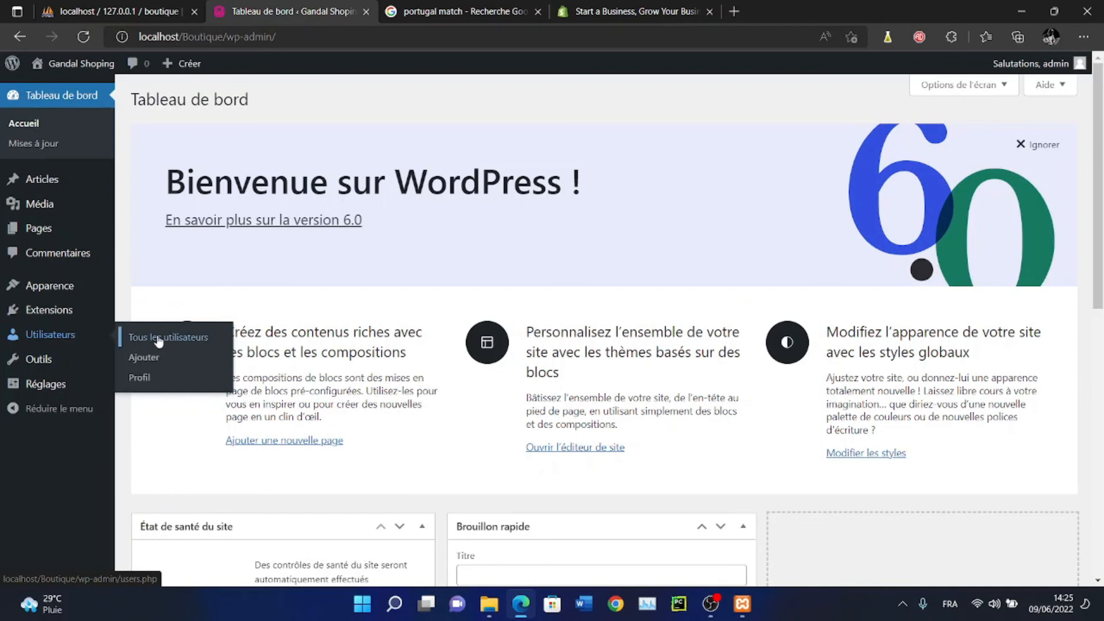
mouse_move(86, 383)
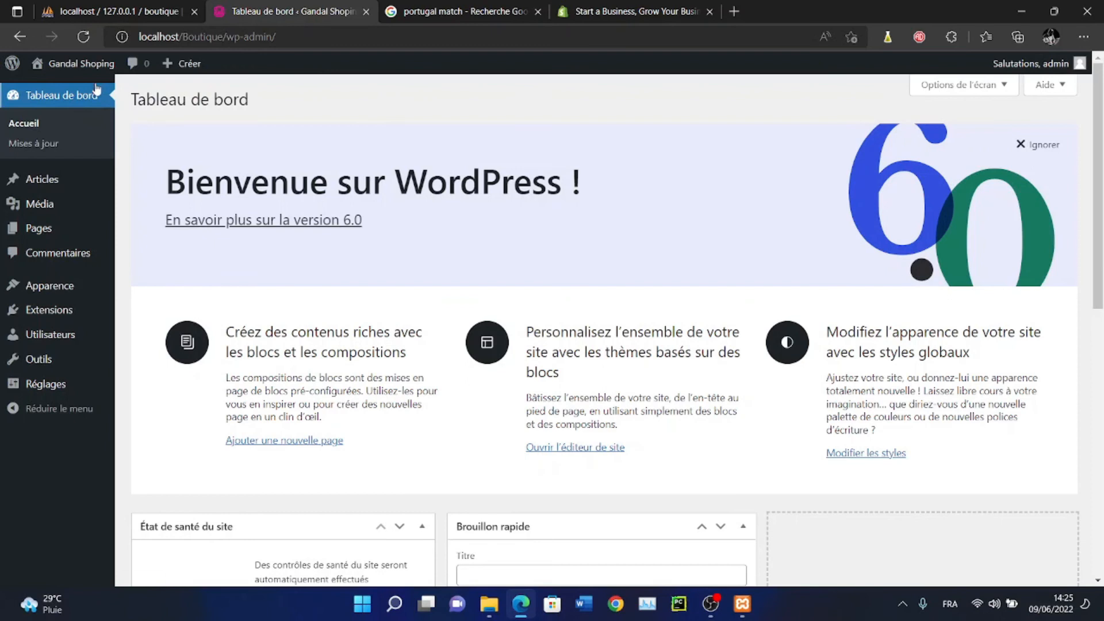
mouse_move(82, 64)
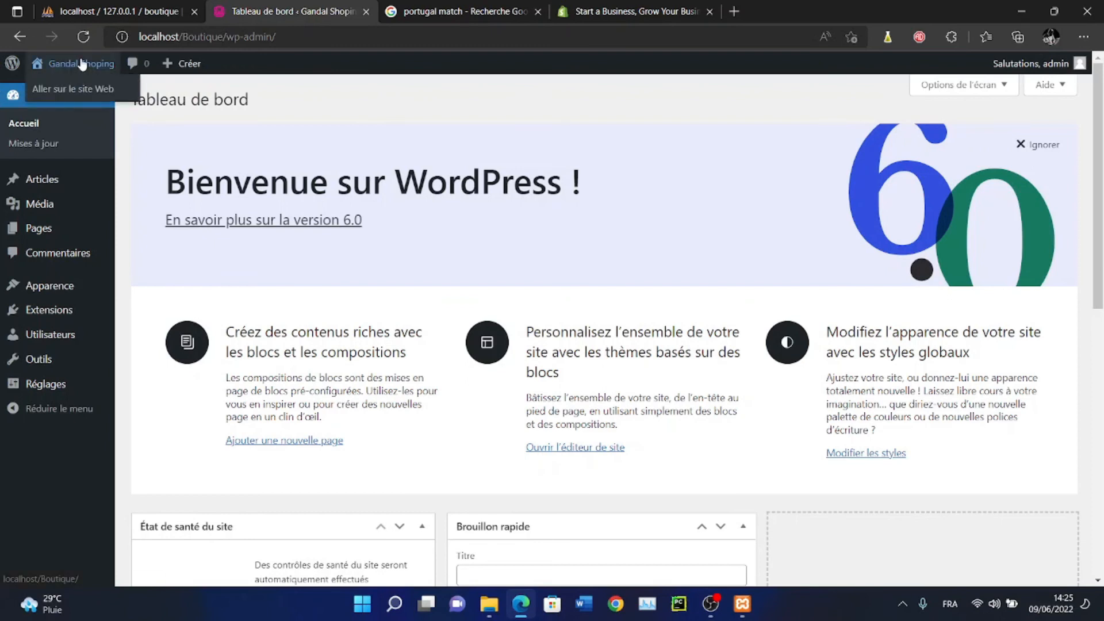
Open the Gandal Shoping front end and scroll through the 'Bonjour tout le monde !' post
click(72, 94)
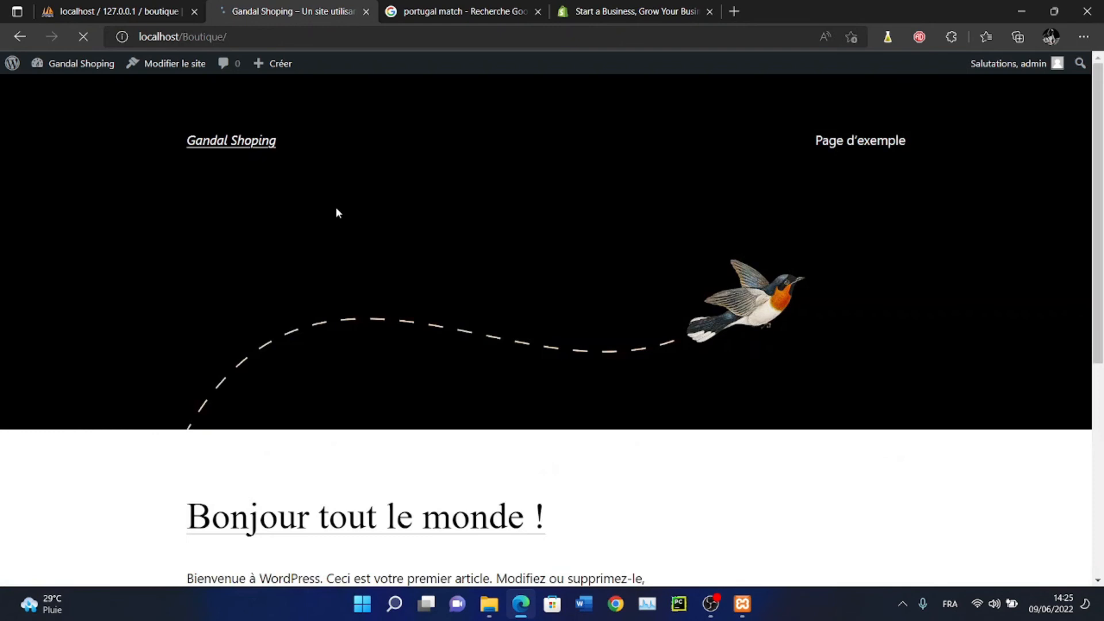
scroll(338, 213, down, 5)
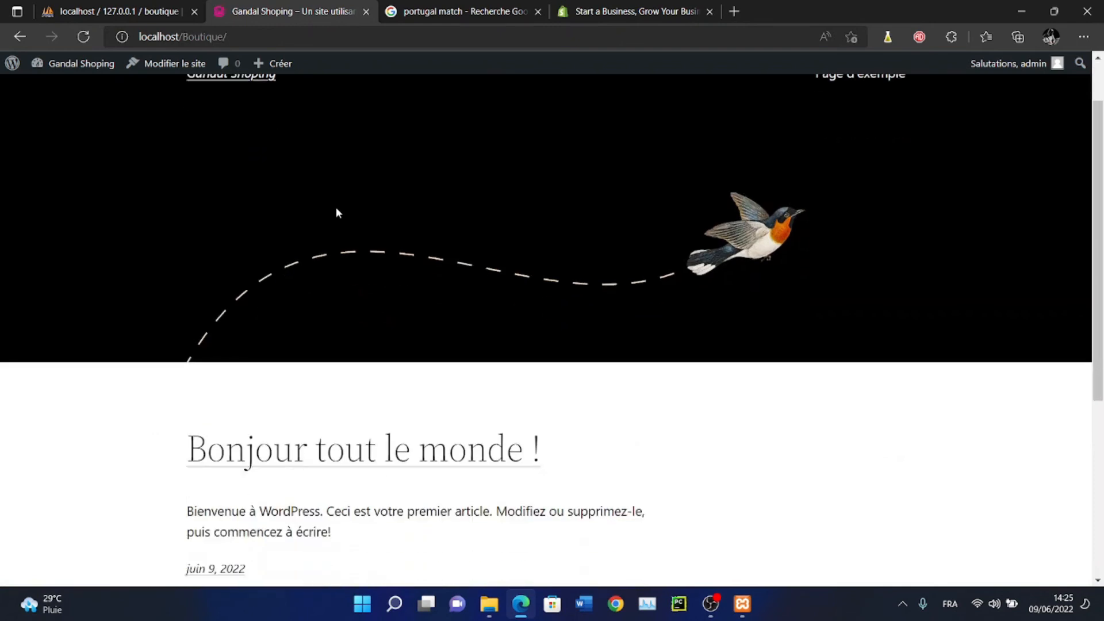
scroll(338, 213, up, 5)
scroll(338, 213, down, 4)
scroll(338, 213, down, 1)
scroll(337, 213, up, 5)
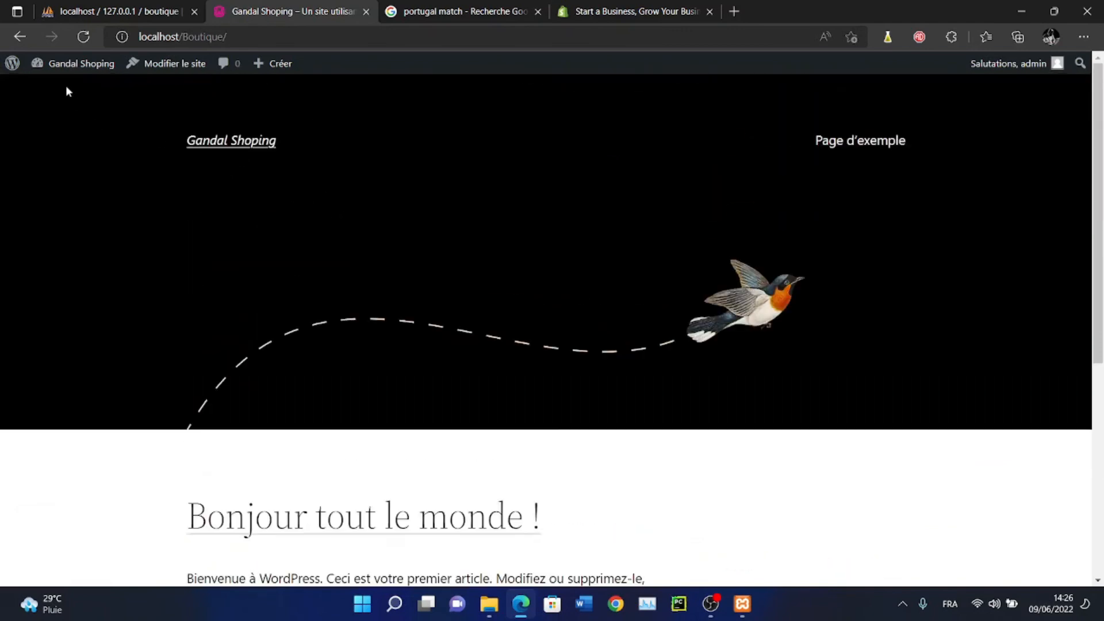
Go back from the public site to the Gandal Shoping admin dashboard
click(20, 36)
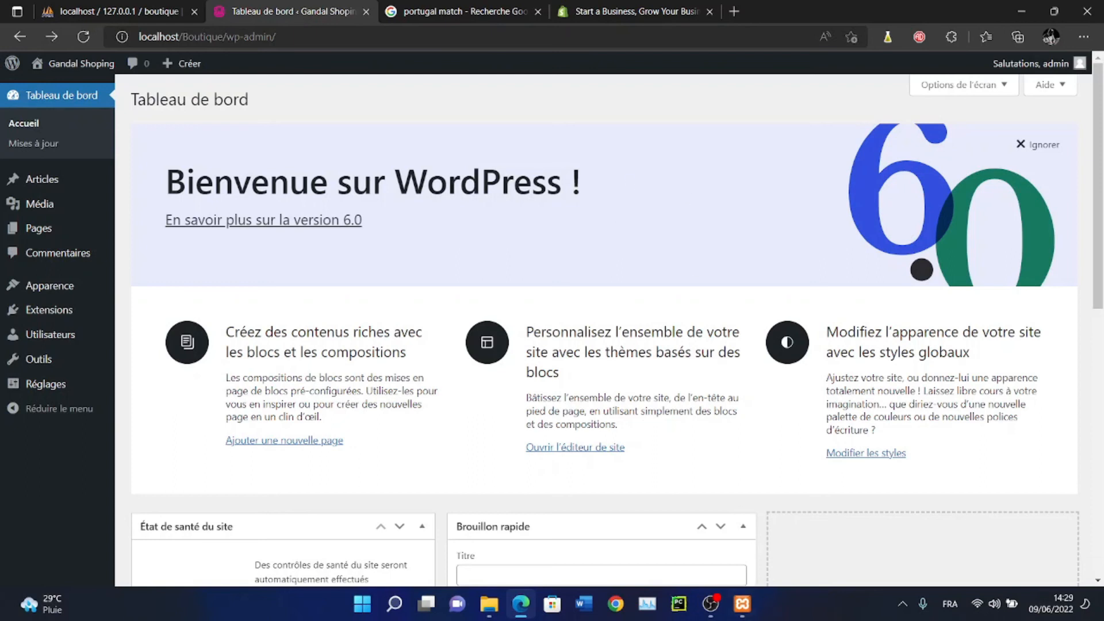
Bring up the XAMPP Control Panel, then search the Start menu for xamp and wamp
click(743, 604)
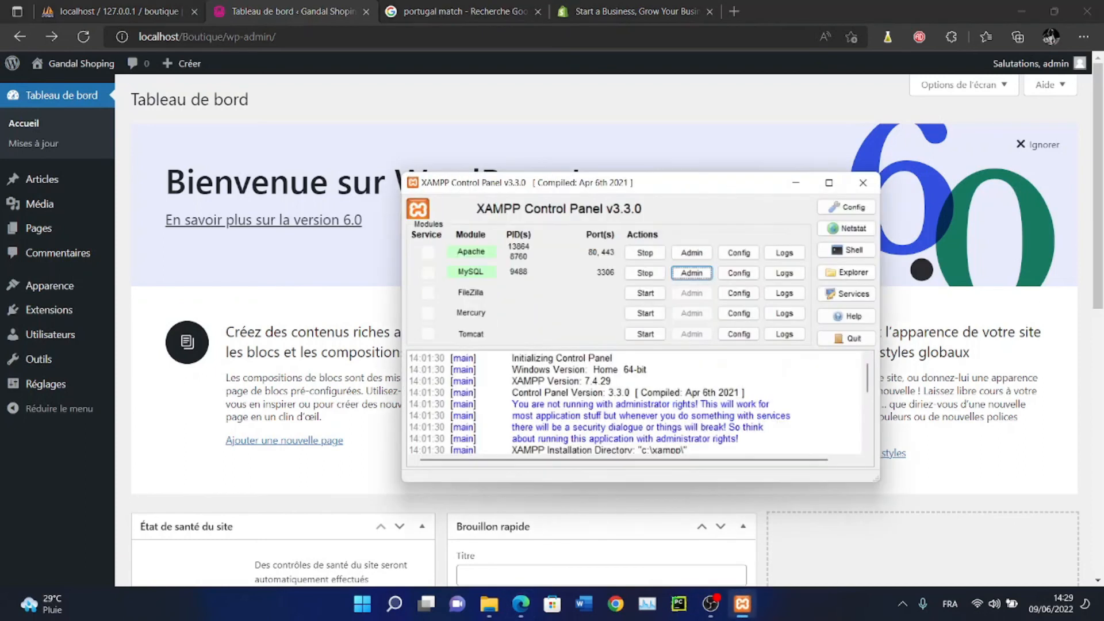
drag(707, 186, 689, 162)
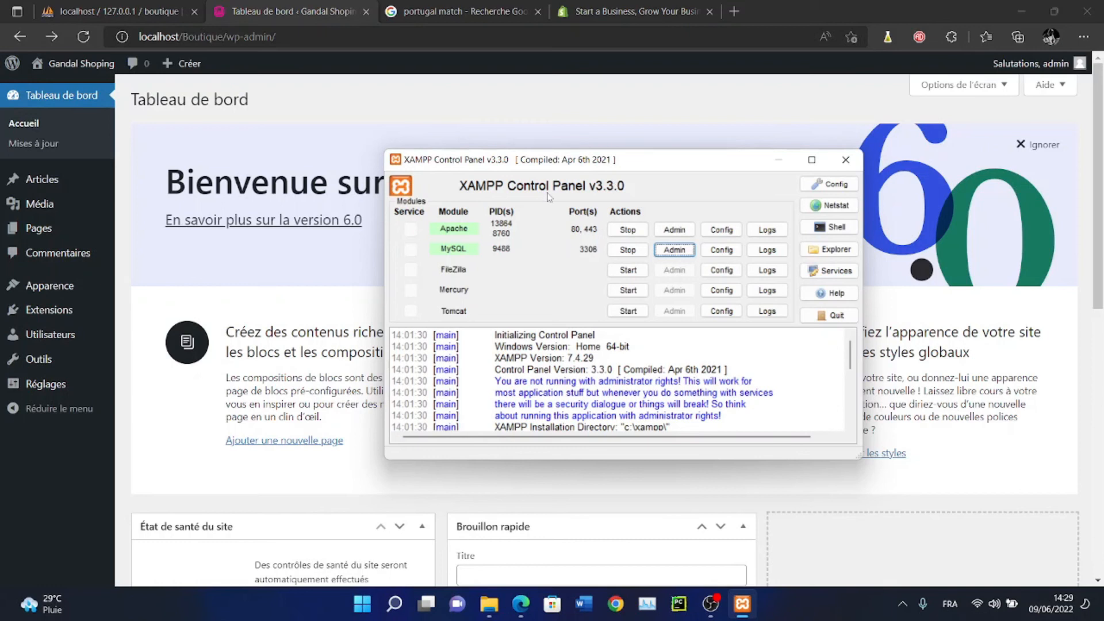
key(super)
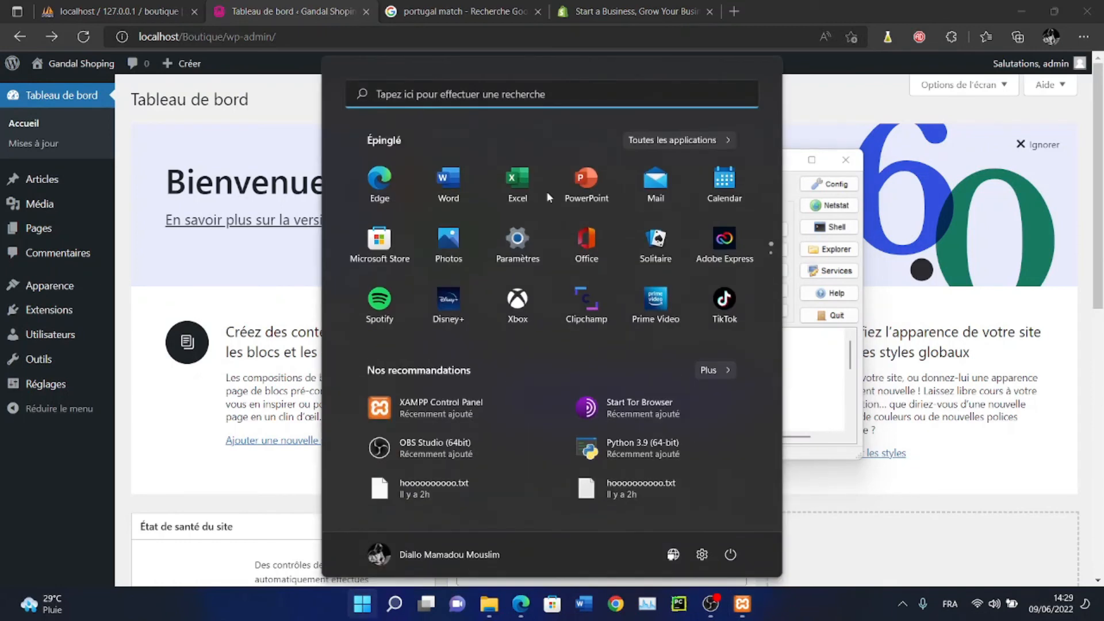
text(xamp)
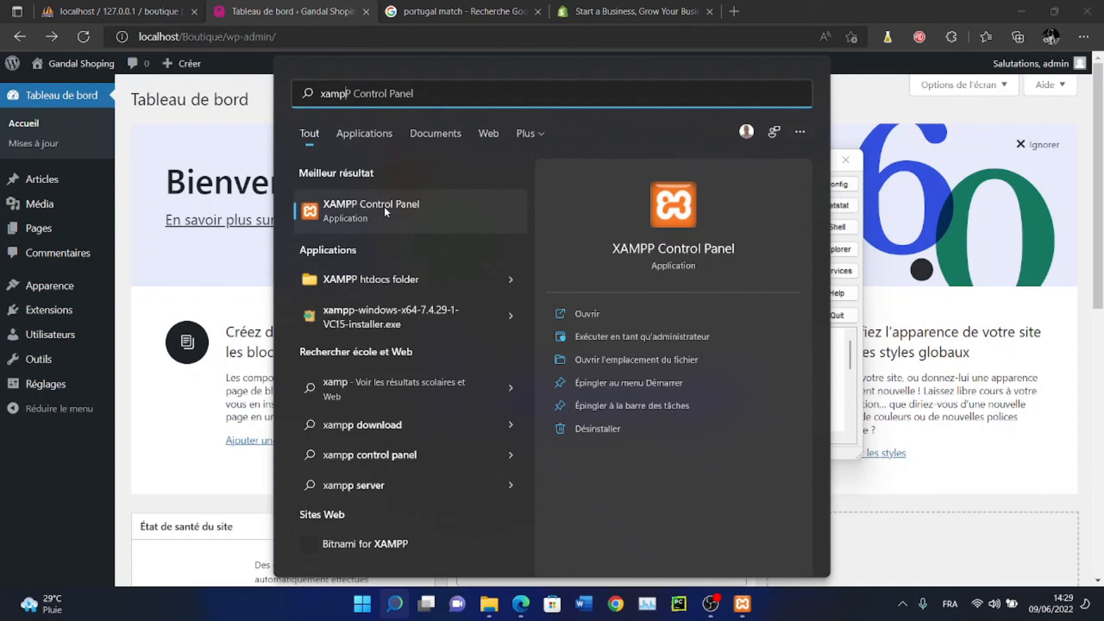
click(420, 96)
drag(414, 94, 309, 101)
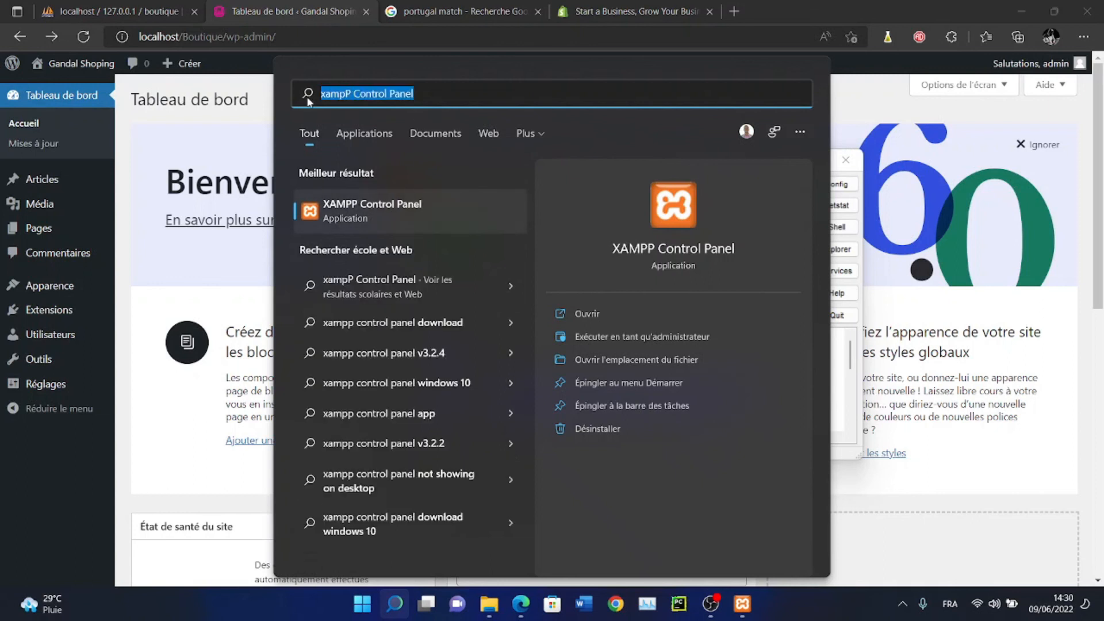
text(map)
key(BackSpace)
key(BackSpace)
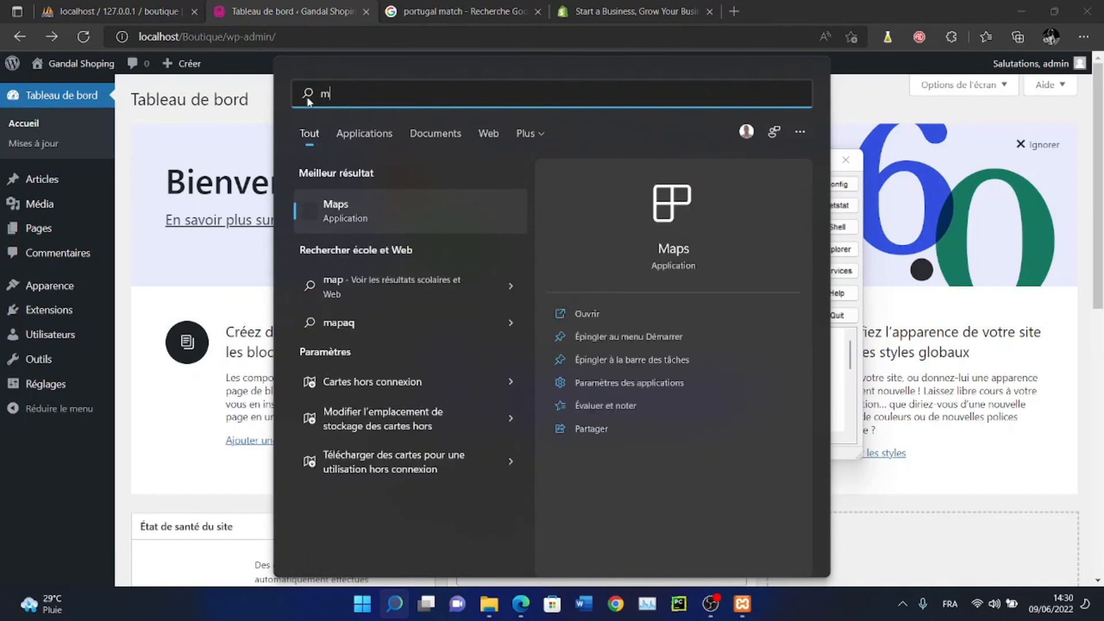
text(amp)
key(BackSpace)
key(BackSpace)
key(BackSpace)
key(BackSpace)
text(wamp)
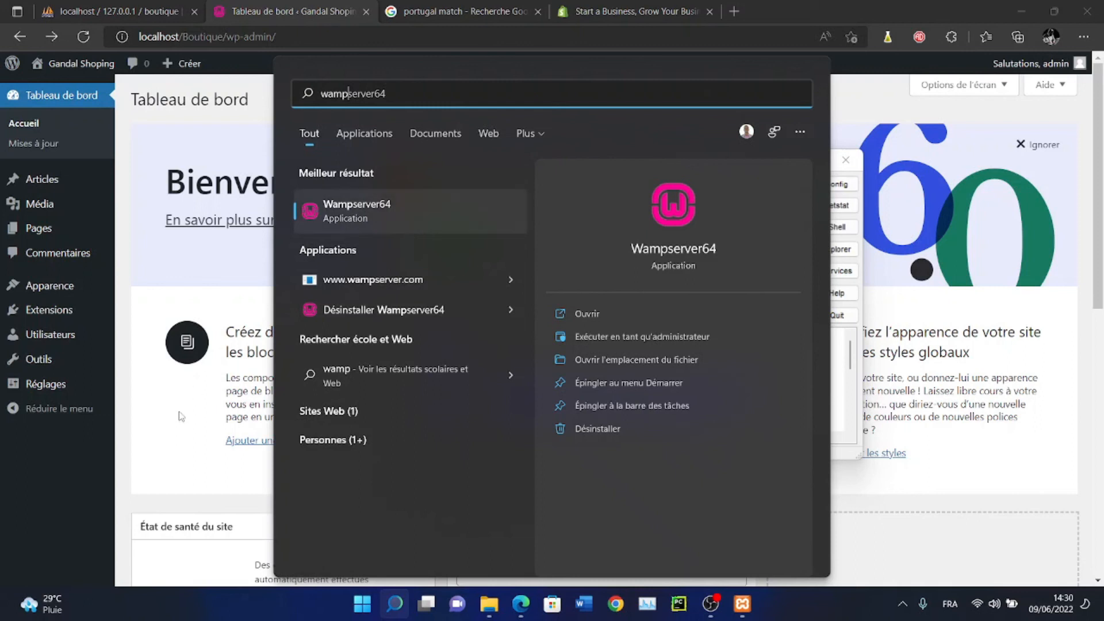
click(155, 273)
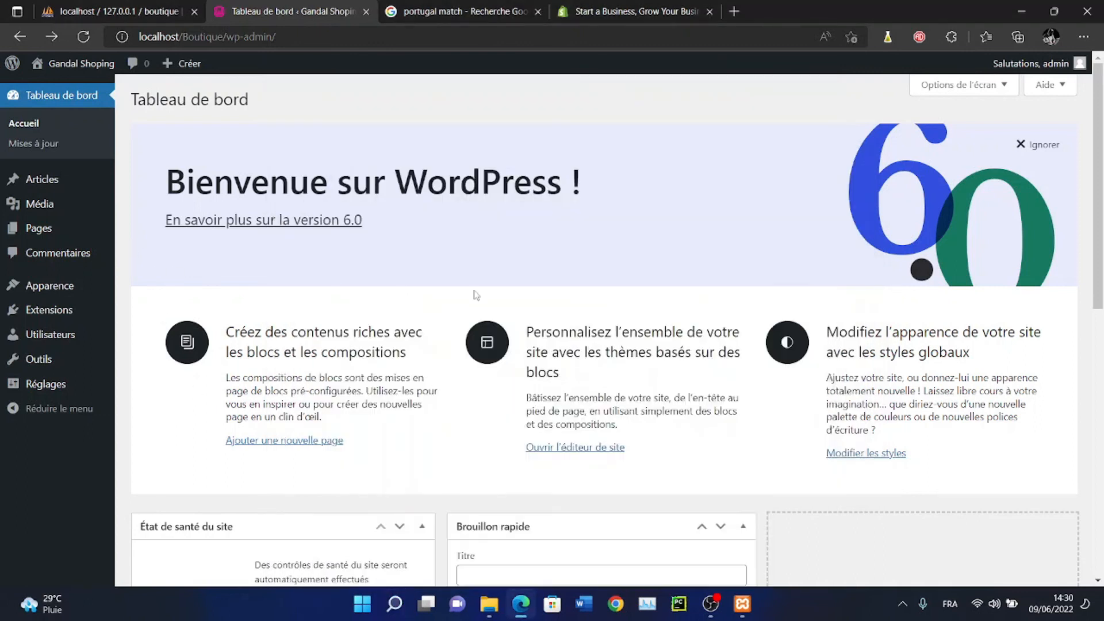
Reopen the XAMPP Control Panel from the hidden tray icons and nudge it aside
click(902, 603)
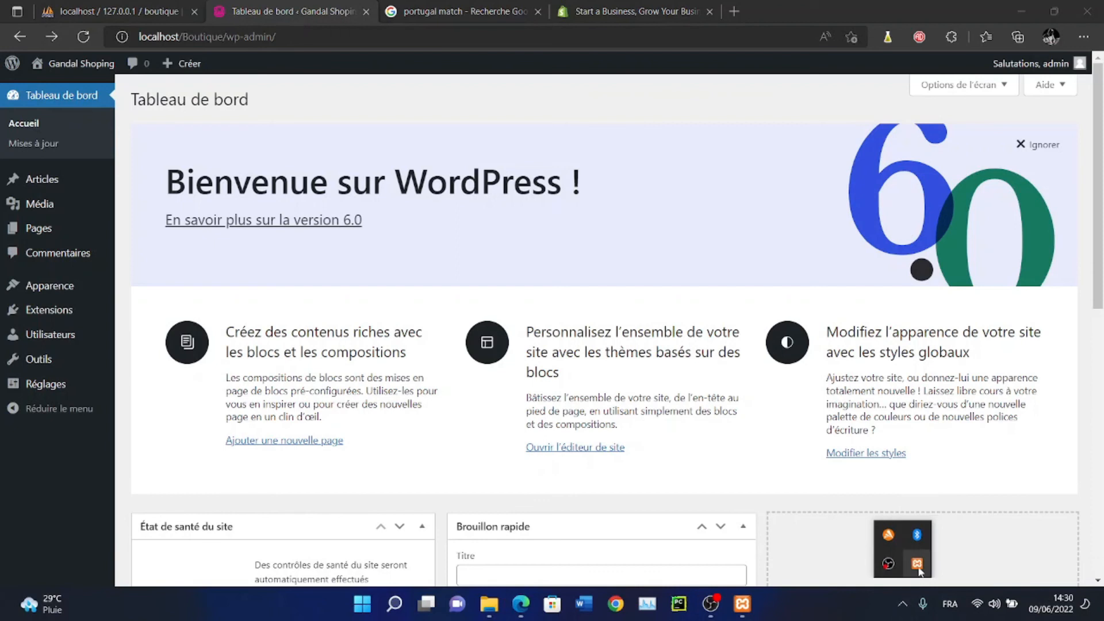
click(918, 564)
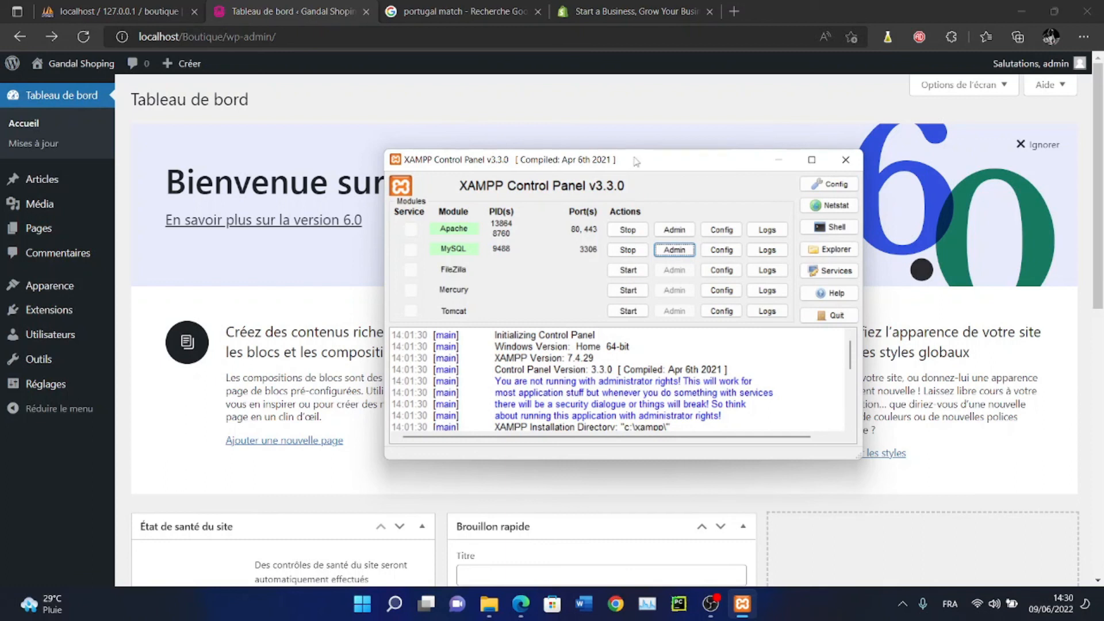
drag(637, 161, 616, 152)
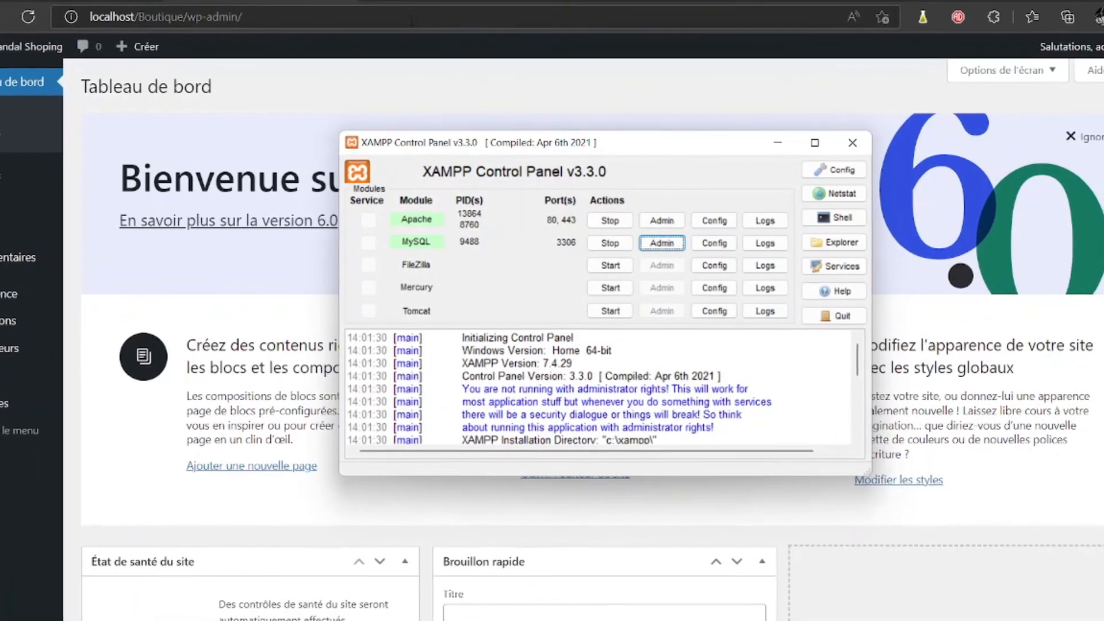
Load localhost and open phpMyAdmin from the XAMPP start page
click(409, 18)
text(lo)
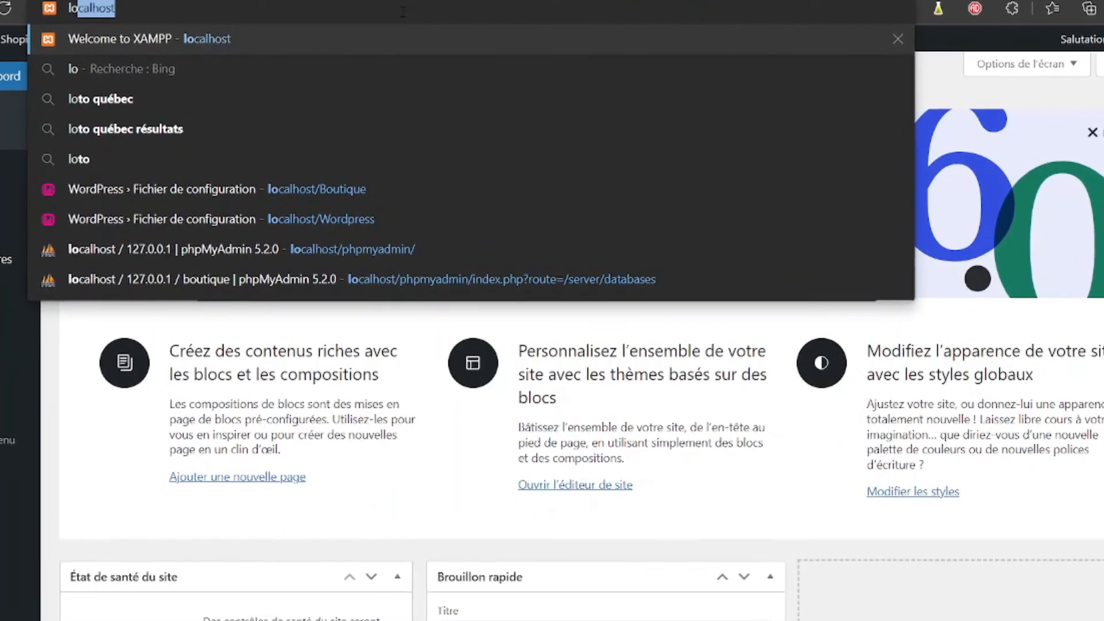
key(Return)
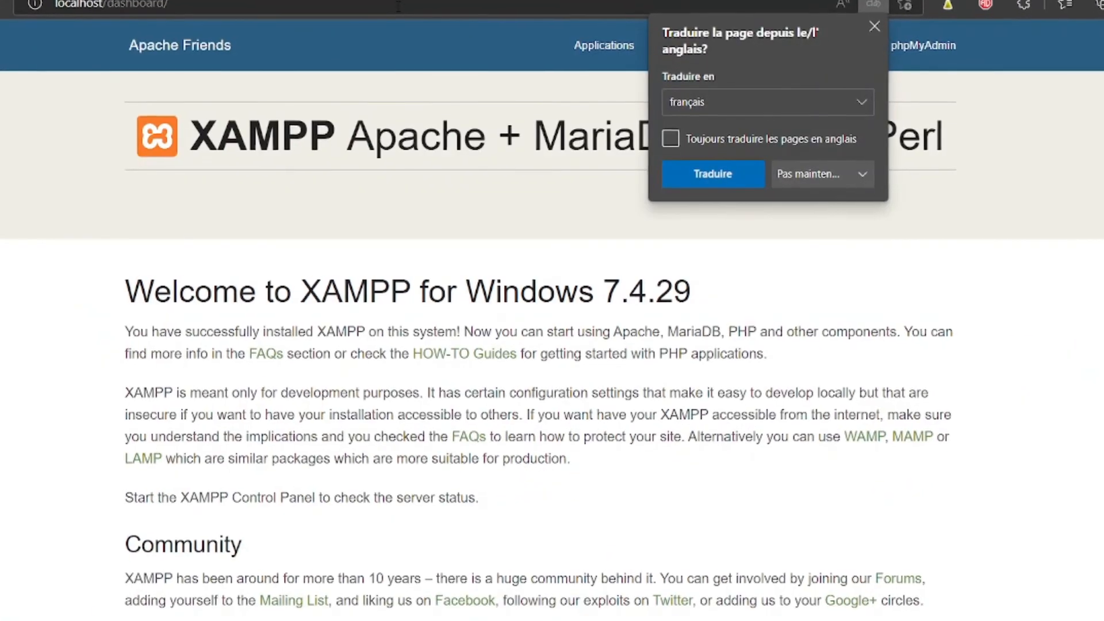
click(811, 291)
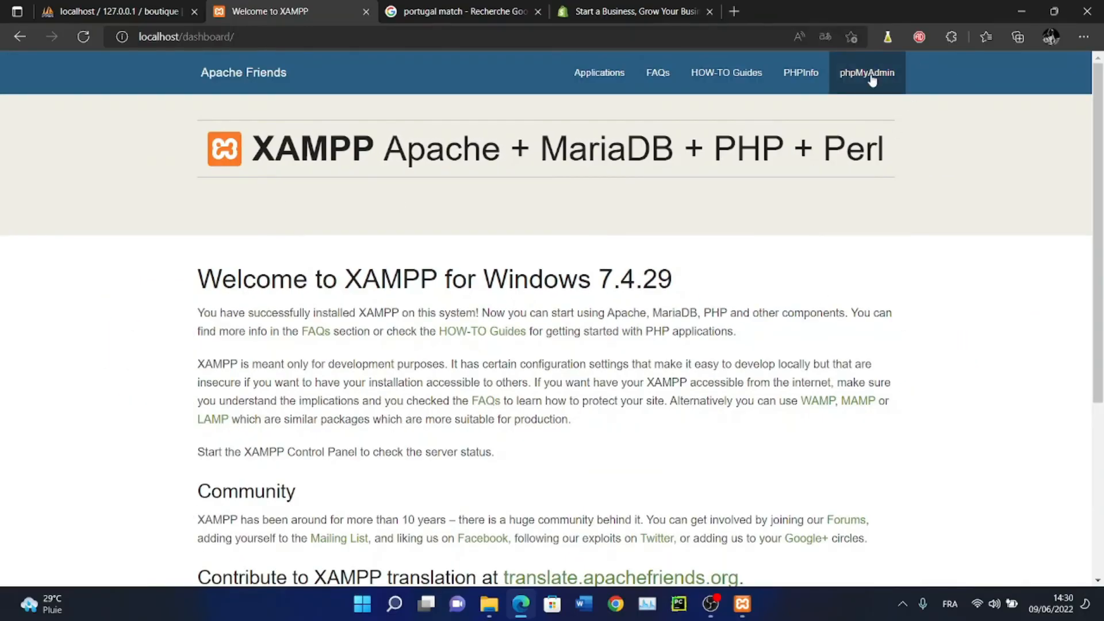
click(946, 46)
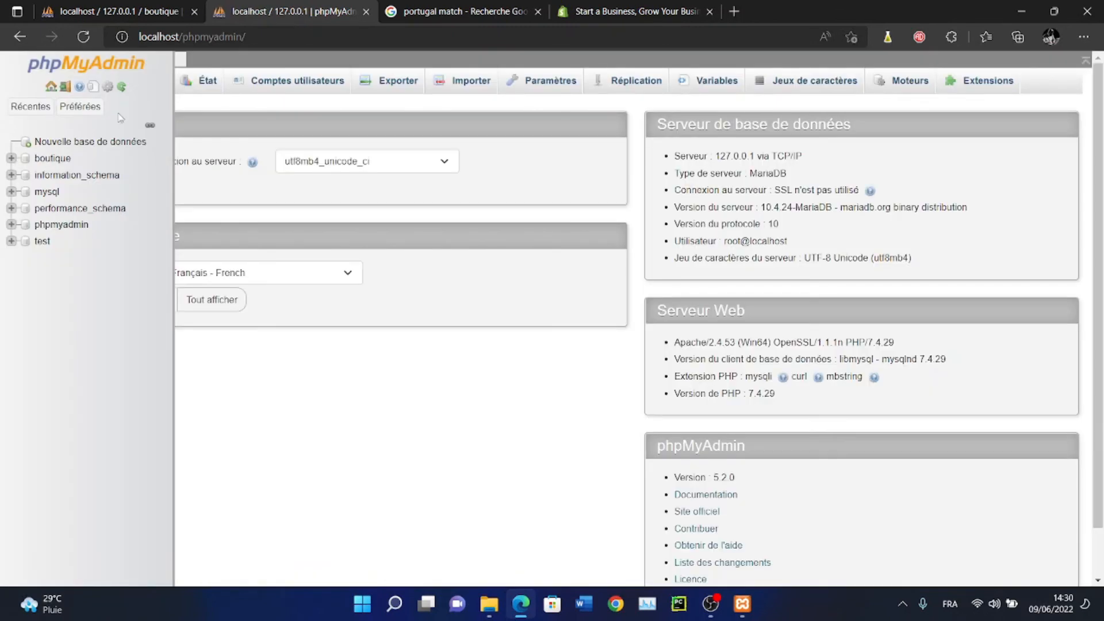
Browse the boutique database's wp_users table, then enter localhost/Boutique as the address
click(50, 159)
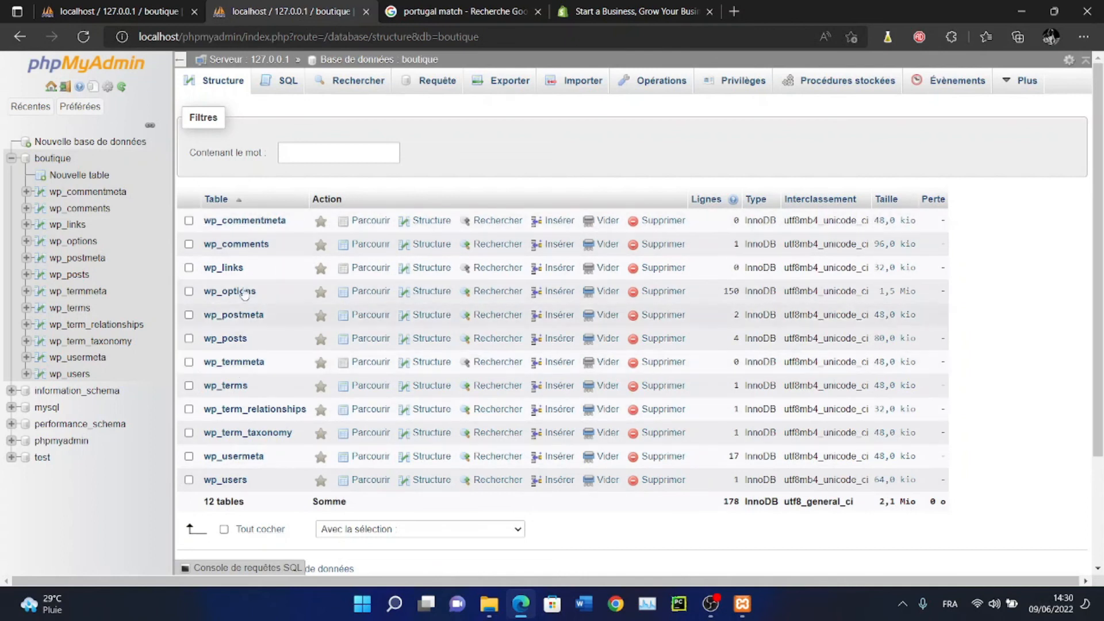
click(240, 480)
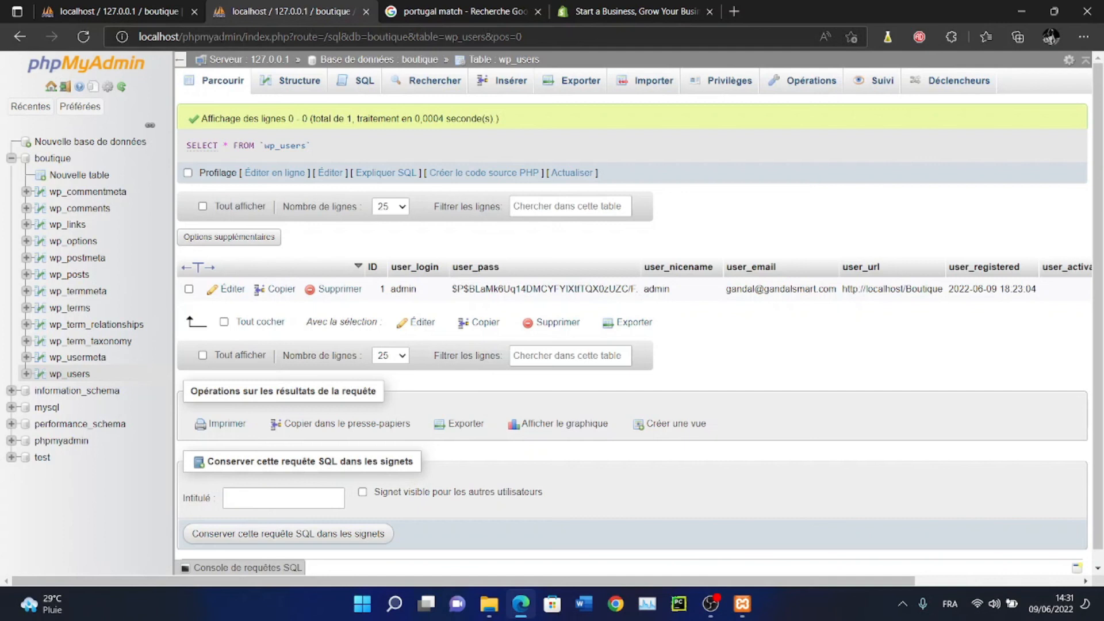
click(221, 38)
text(lo)
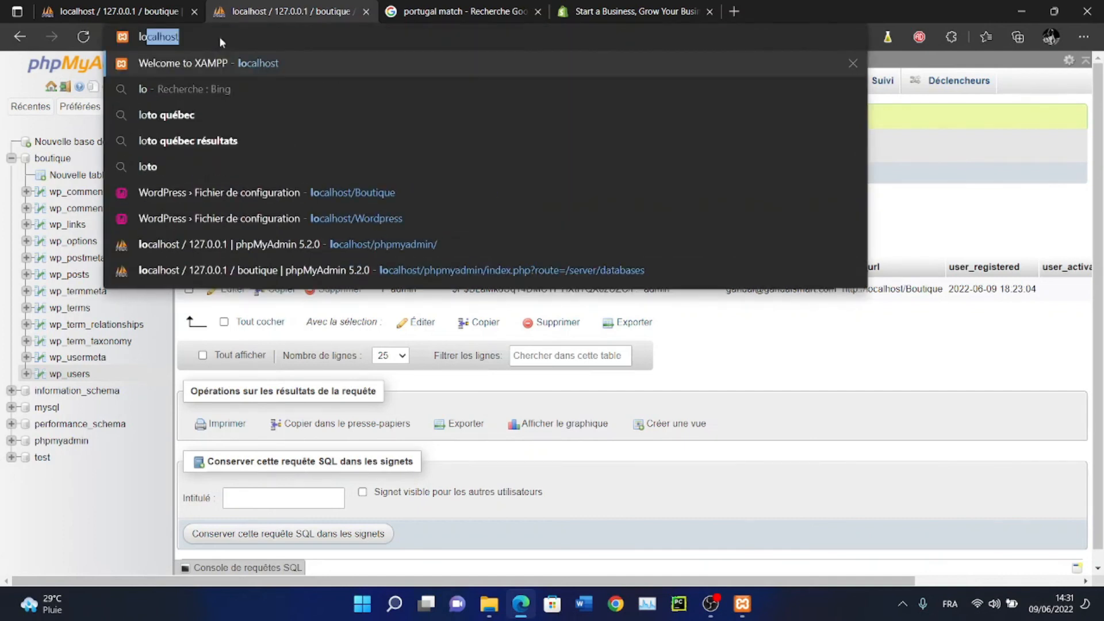
text(calhost/)
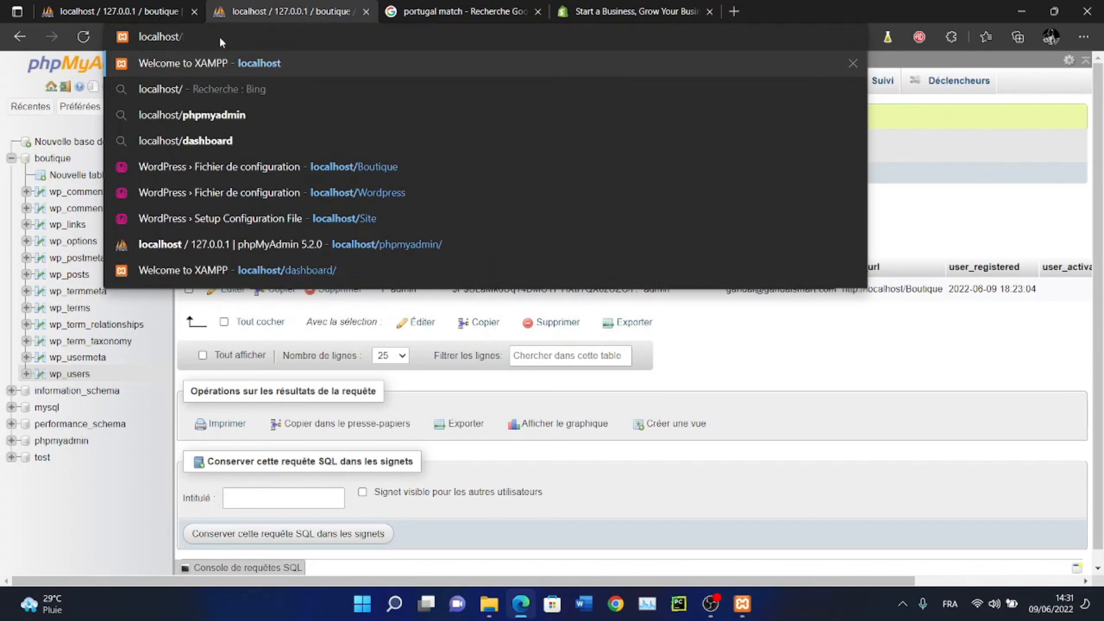
text(Boutique)
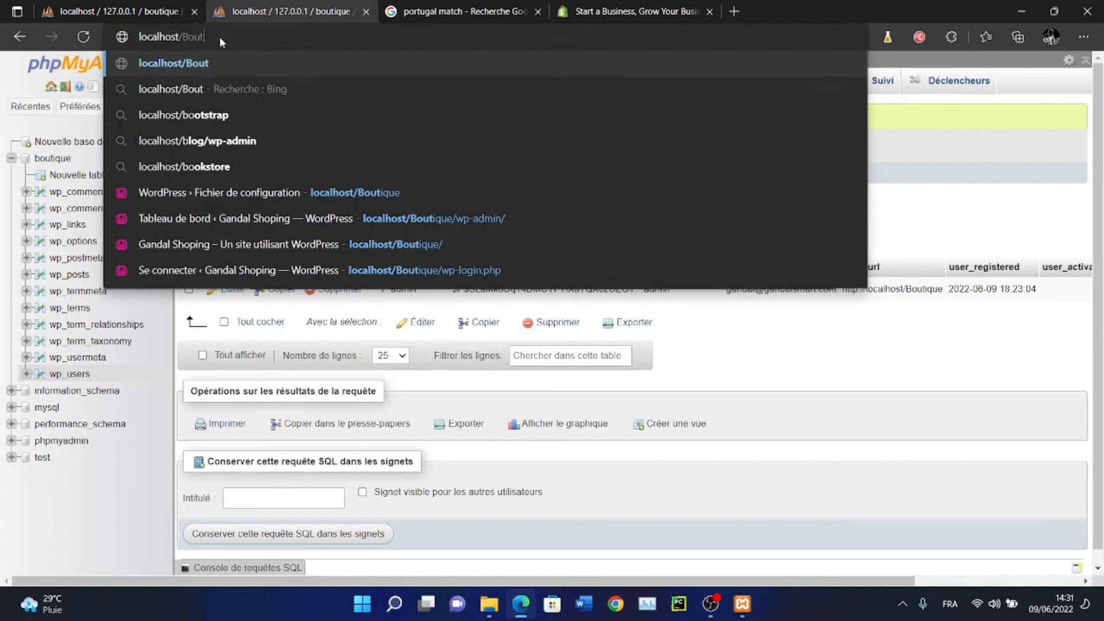
Load the localhost/Boutique front page and scroll through it
key(Return)
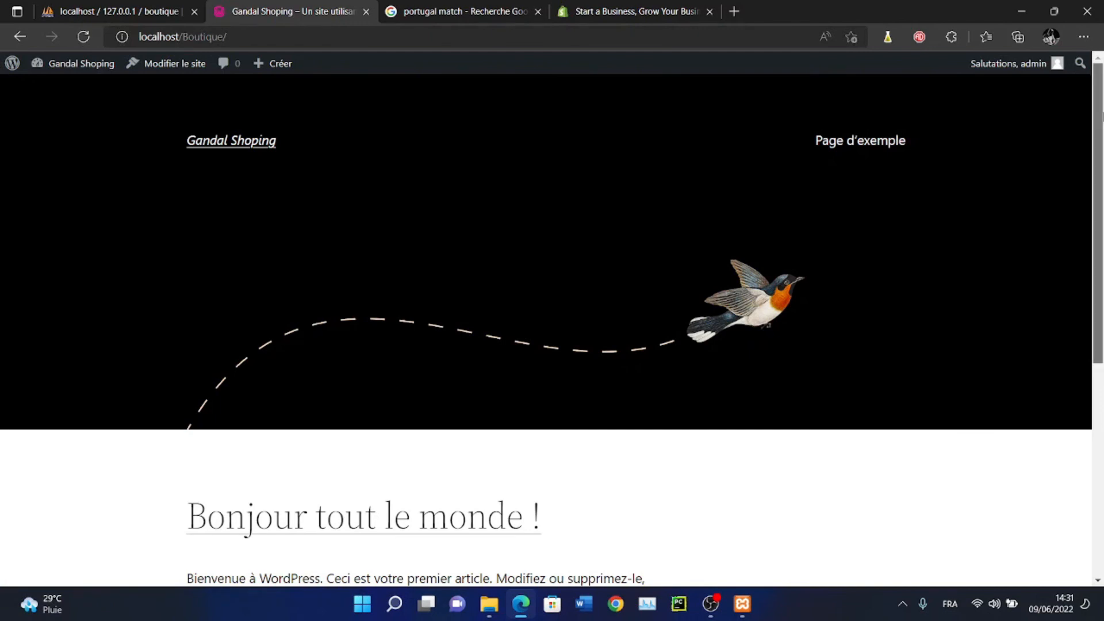
scroll(552, 331, down, 5)
scroll(552, 331, up, 5)
scroll(552, 331, down, 5)
scroll(506, 256, up, 5)
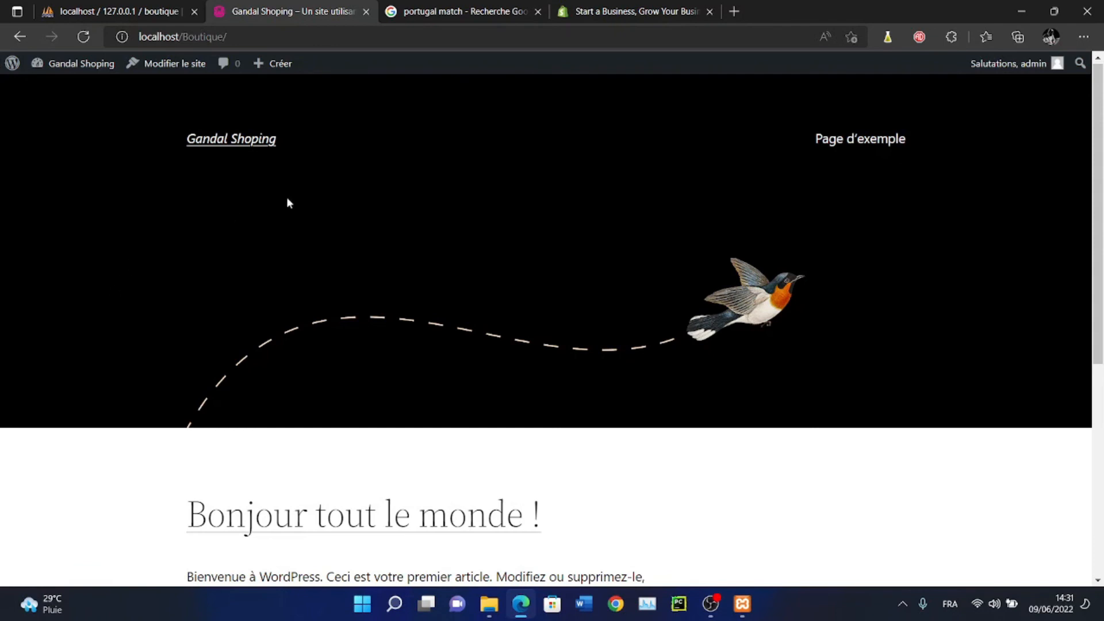
Append wp-admin to the address to reach the site's admin dashboard
click(259, 37)
click(259, 36)
text(wp)
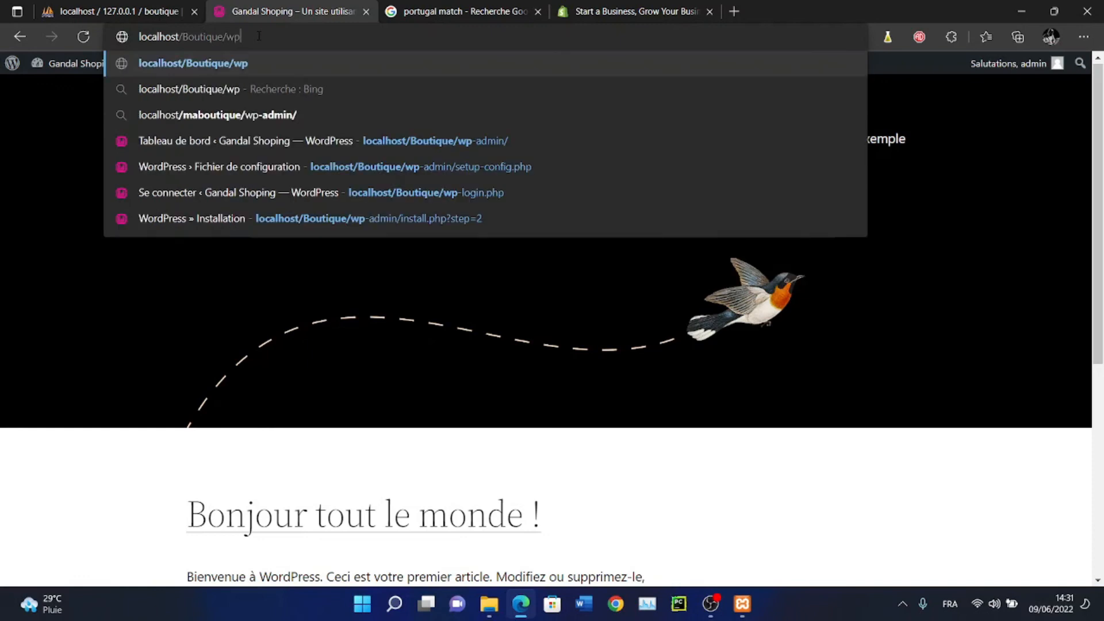
text(-admin)
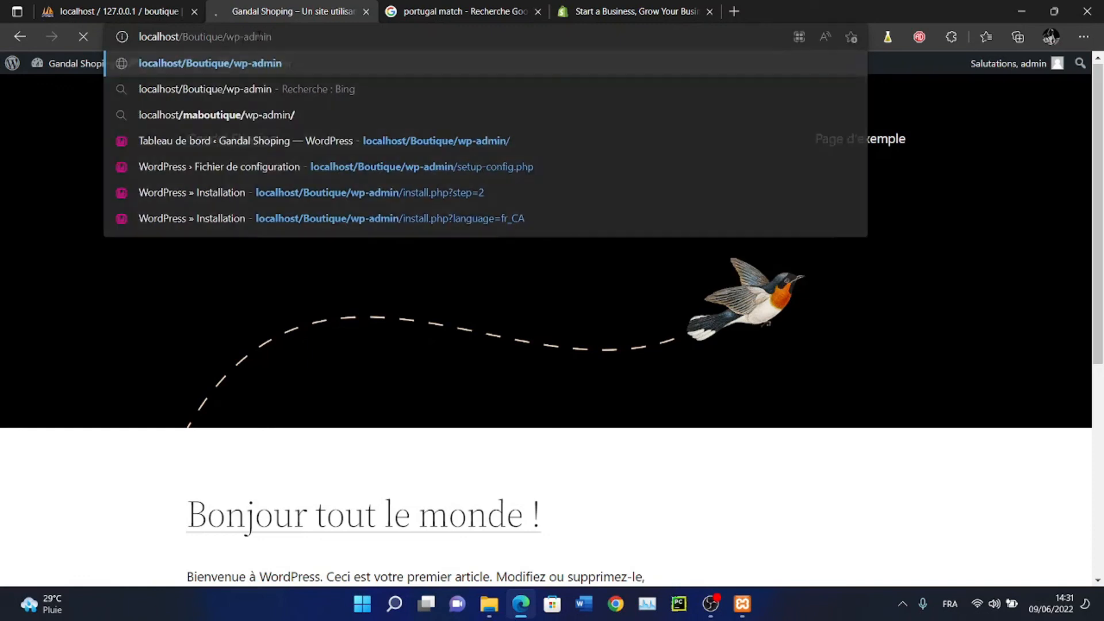
key(Return)
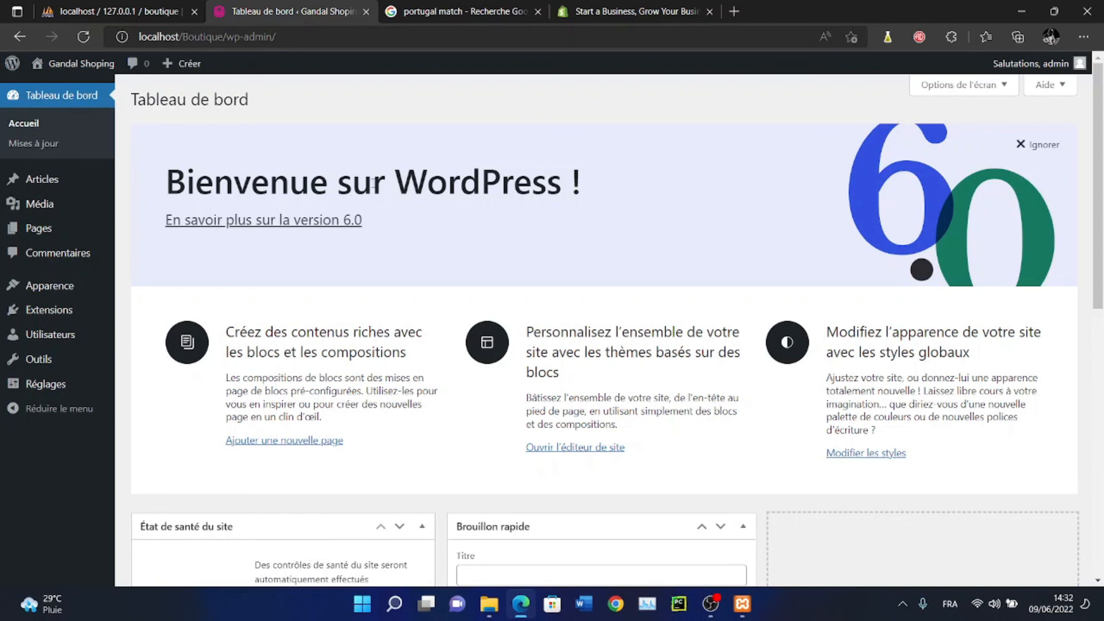
mouse_move(1030, 66)
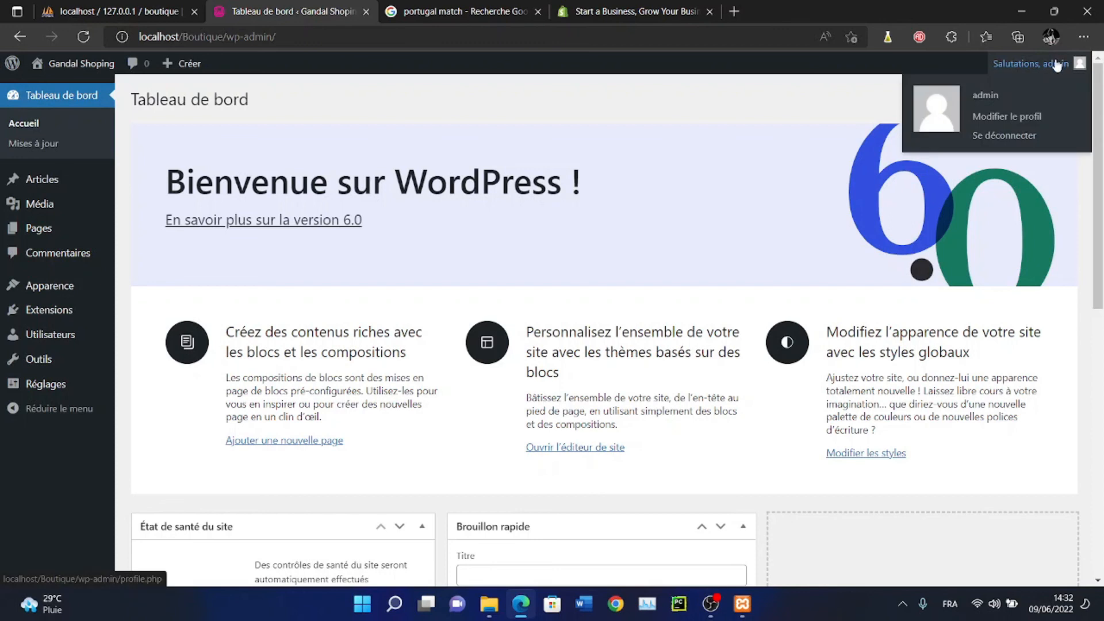
Log out via Se déconnecter and sign back in with the saved admin credentials
click(992, 138)
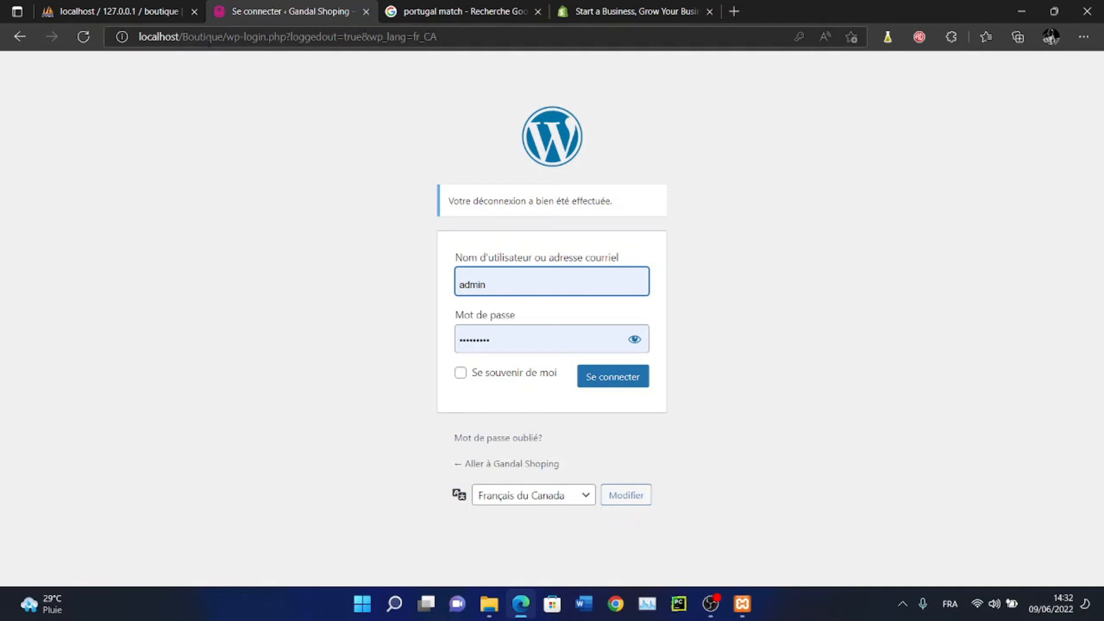
click(497, 282)
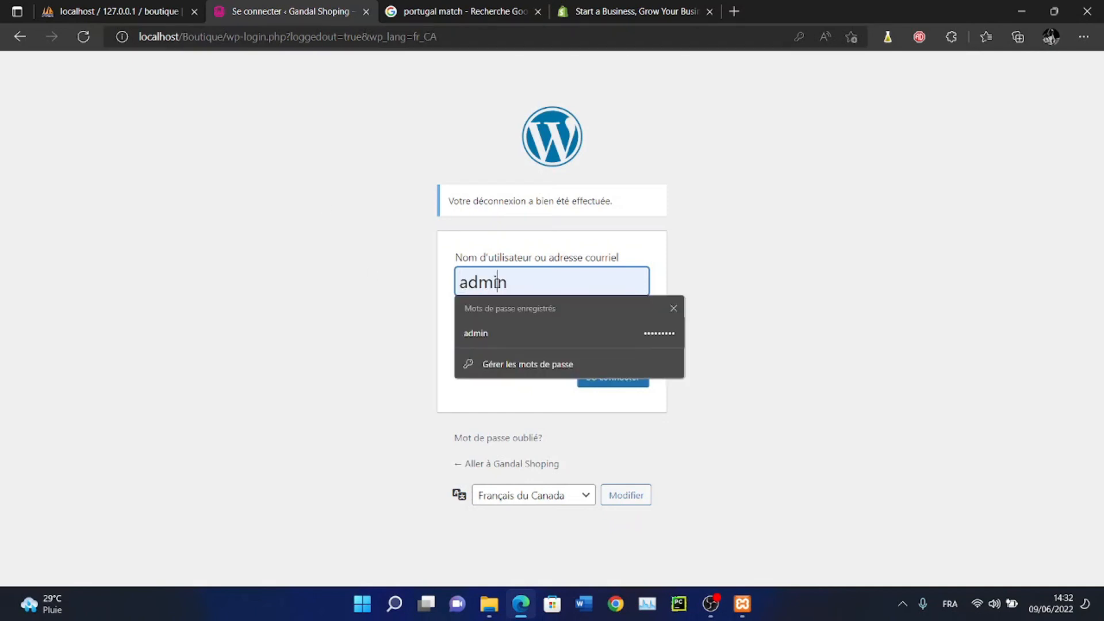
key(Down)
key(Return)
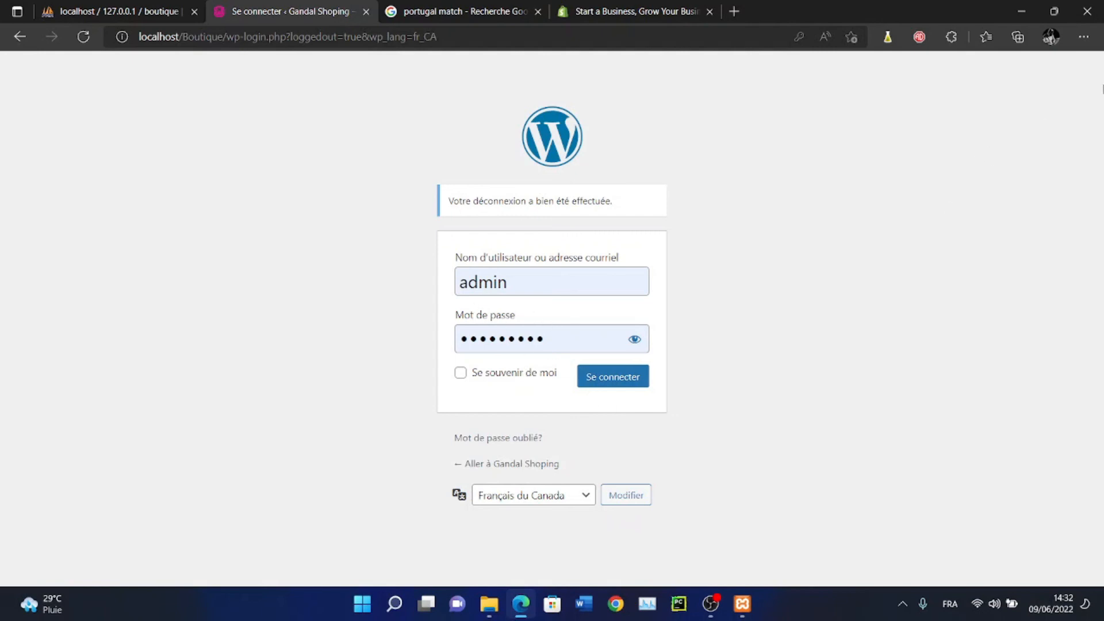
click(613, 382)
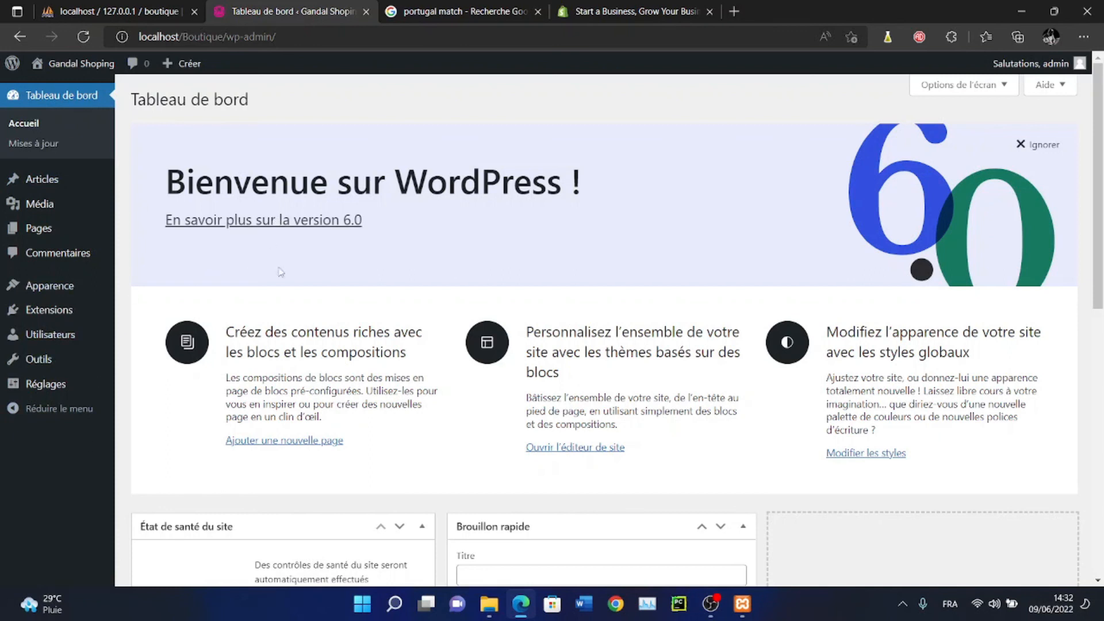
mouse_move(1098, 184)
mouse_down()
mouse_move(1099, 460)
mouse_move(1099, 184)
mouse_up()
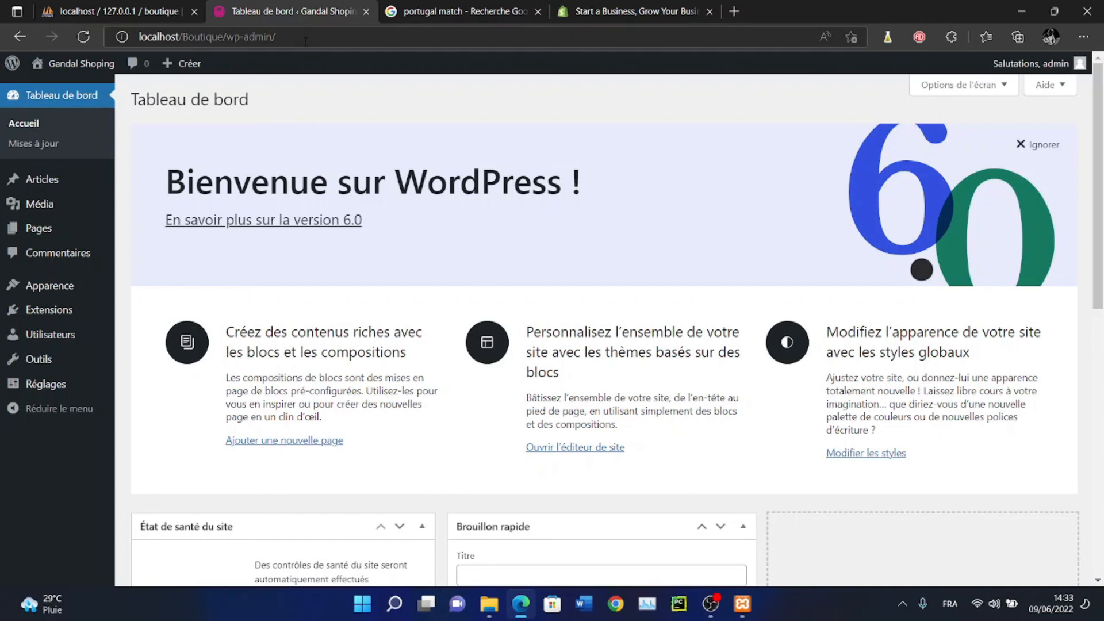
mouse_move(74, 65)
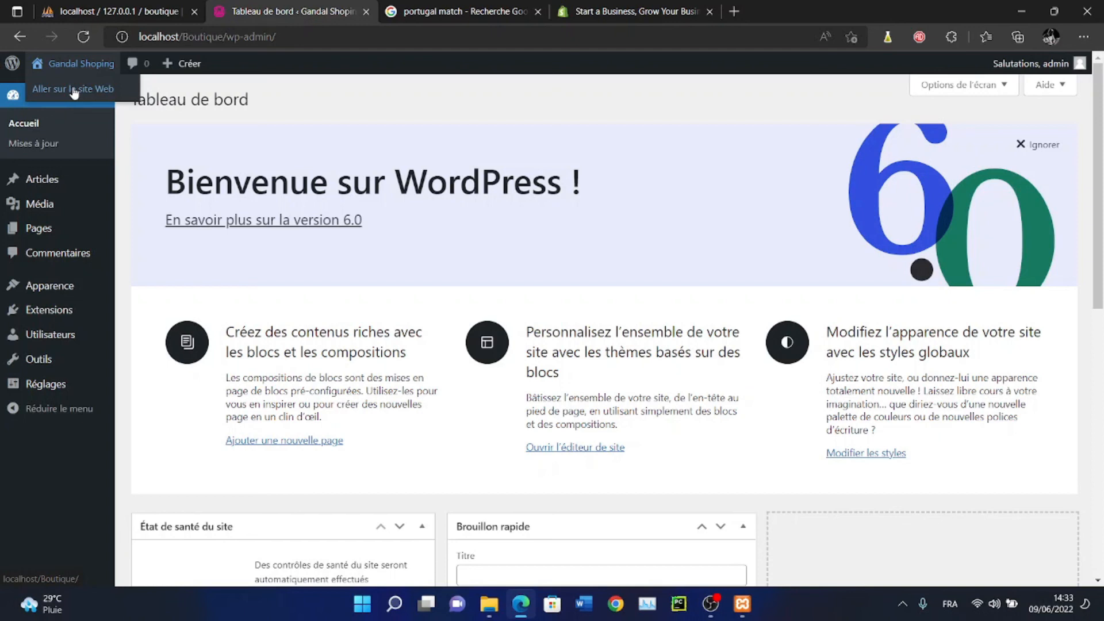
Open Aller sur le site Web and scroll the home page down and back up
click(74, 93)
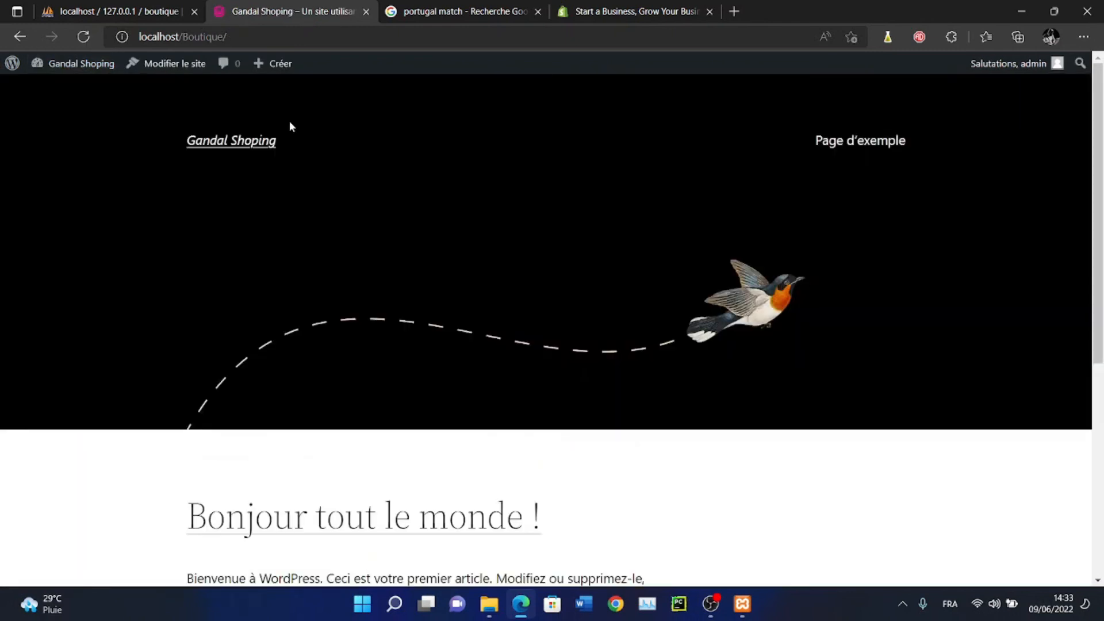
scroll(289, 123, down, 5)
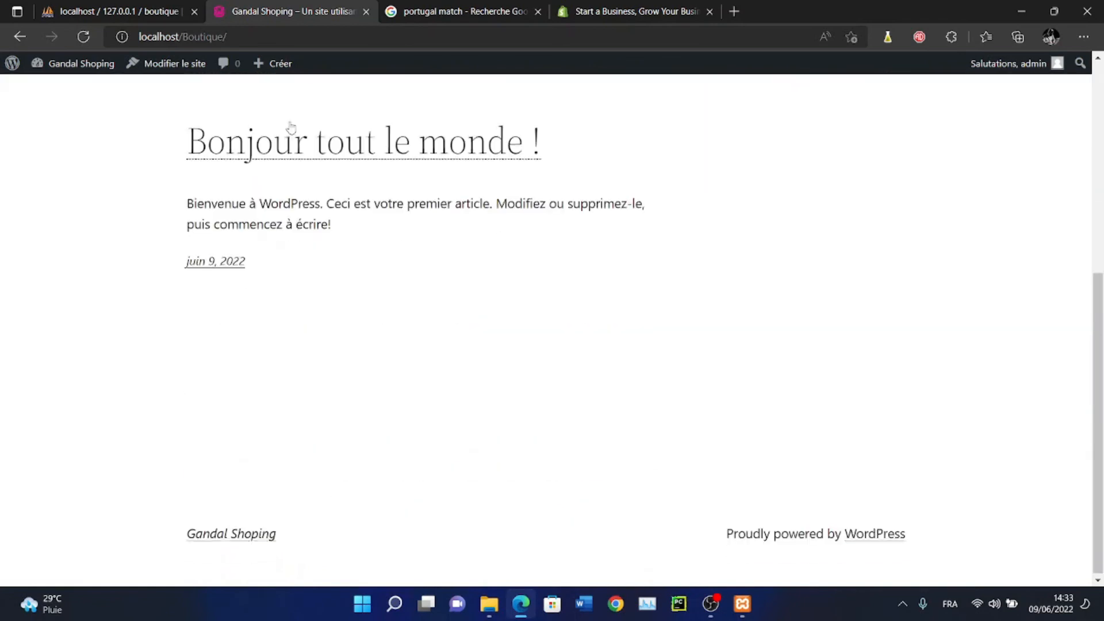
scroll(291, 126, up, 5)
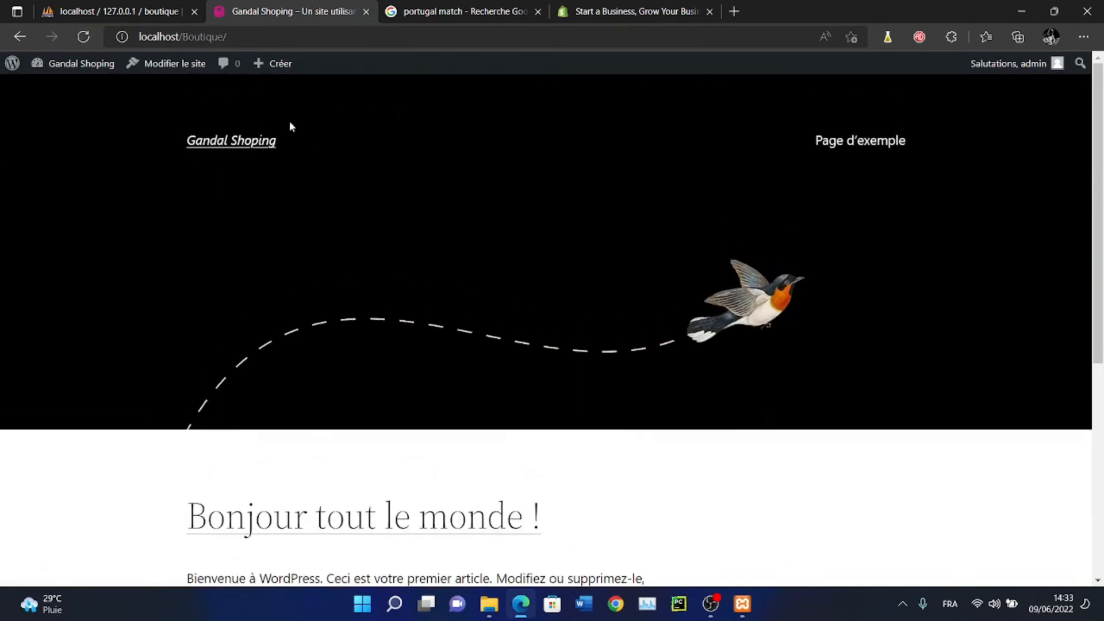